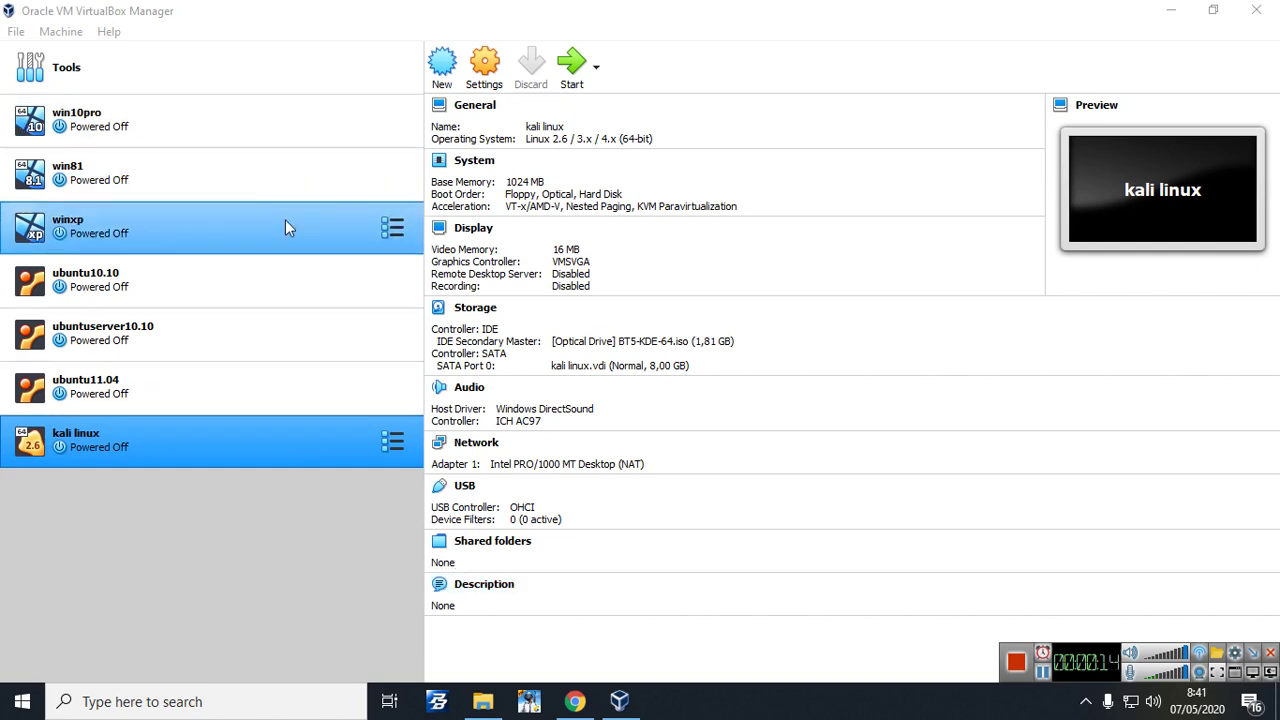
Return to the VM list and start a new machine named 'Ubuntu Linux Satanic Edition' from the pasted name.
left_click(585, 704)
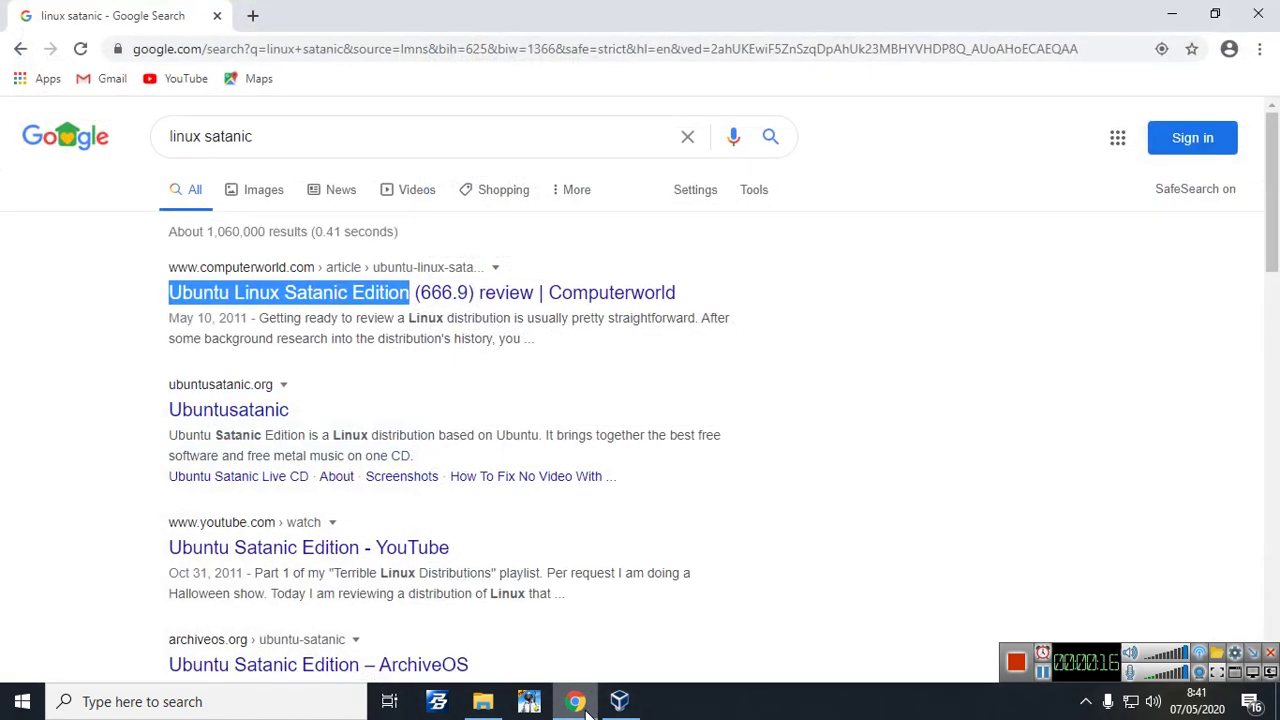
left_click(1174, 14)
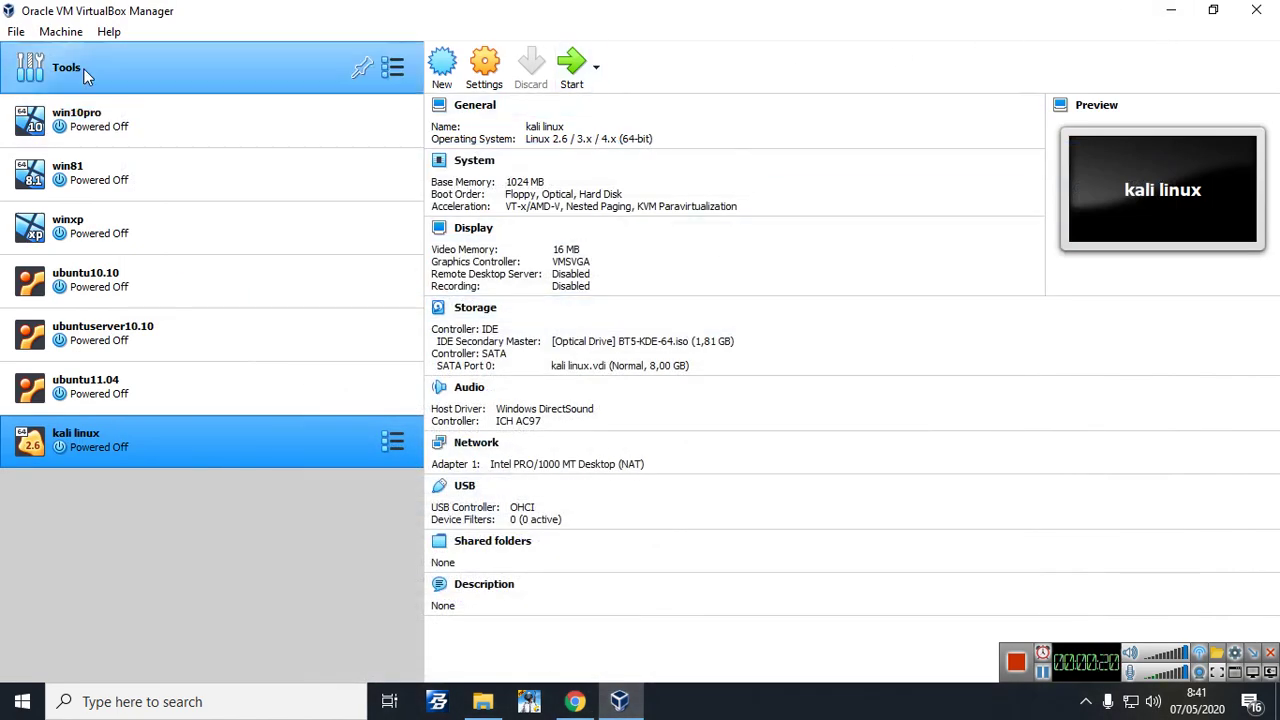
left_click(443, 66)
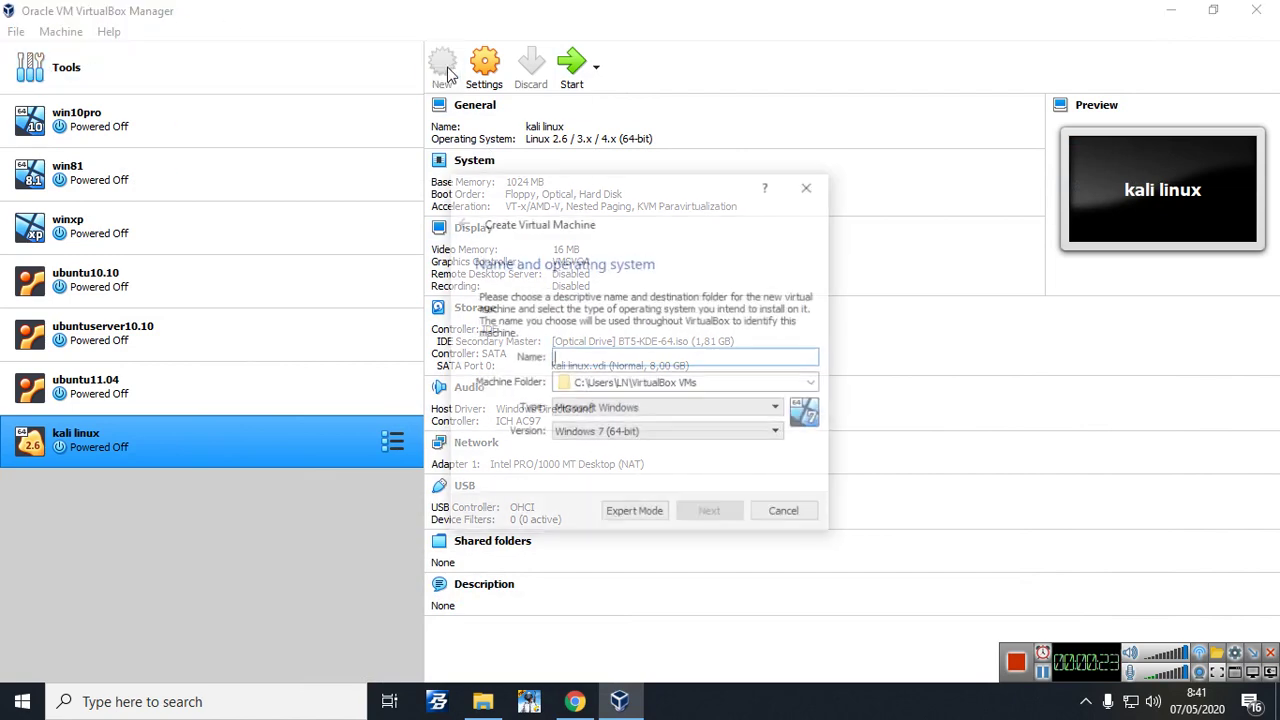
right_click(609, 354)
left_click(654, 457)
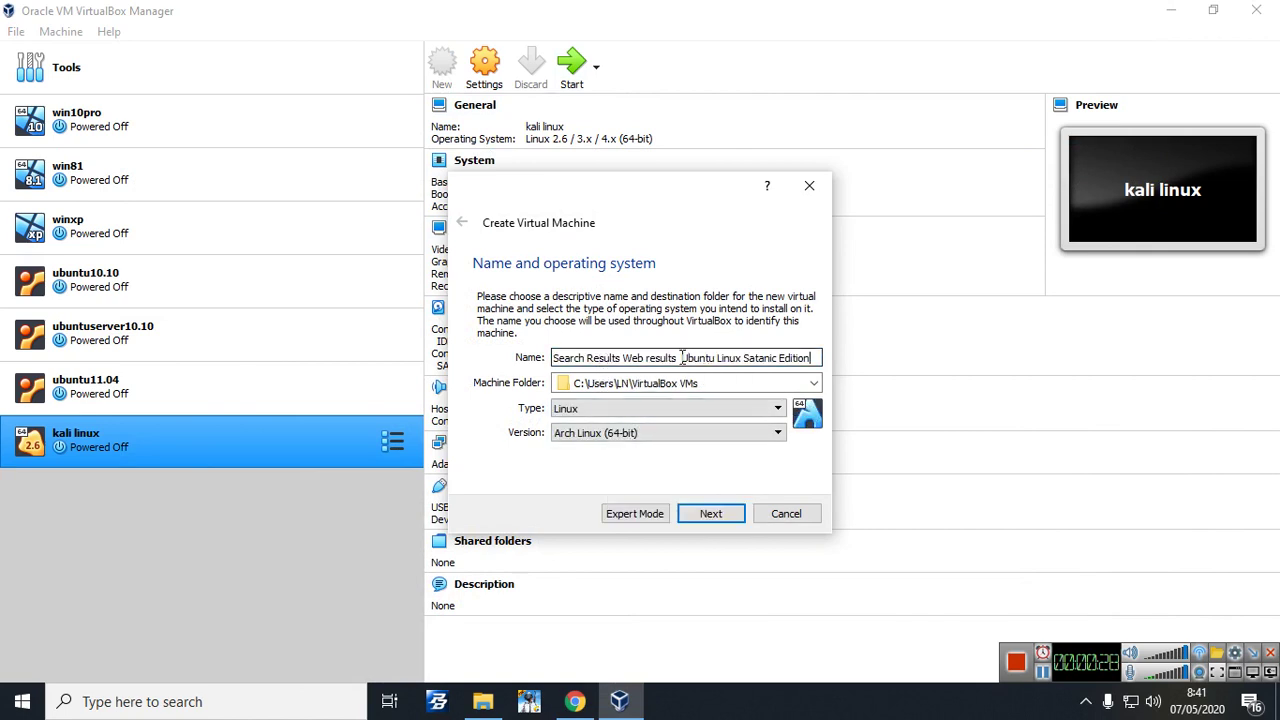
left_click_drag(682, 357, 386, 363)
key("BackSpace")
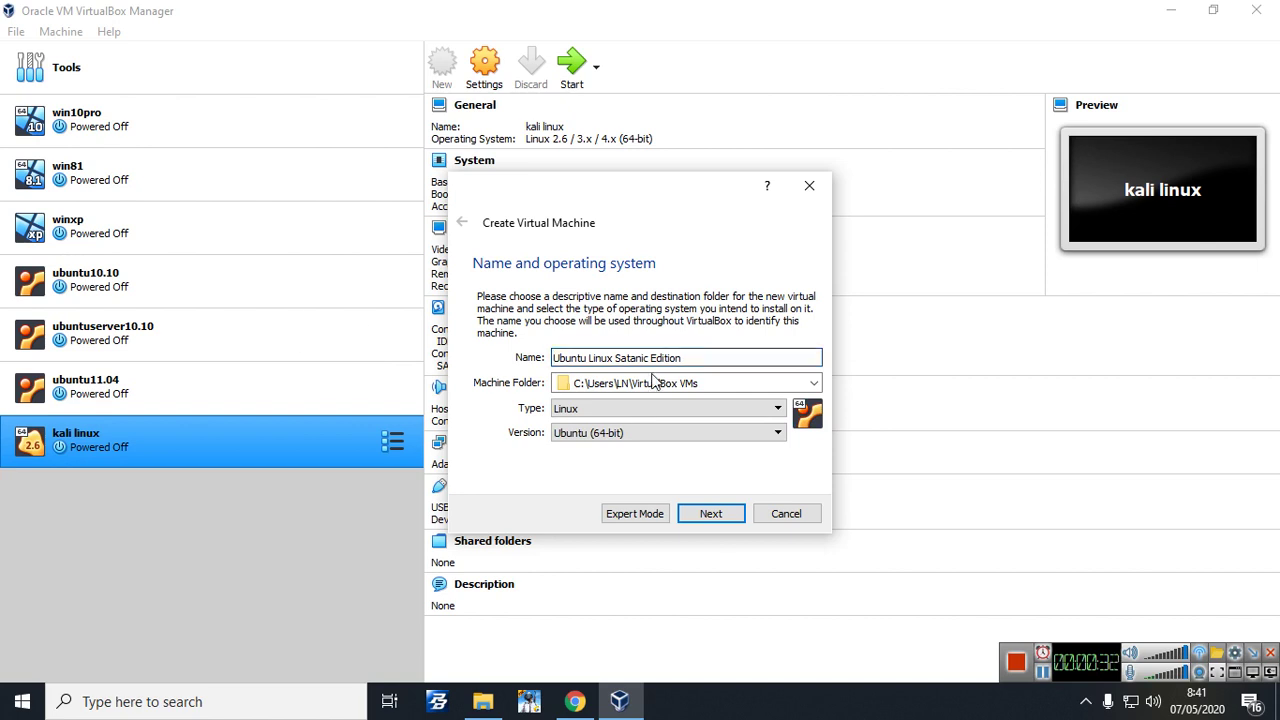
Keep Linux/Ubuntu (64-bit) and 1024 MB memory, and create a 10 GB VDI disk.
left_click(715, 518)
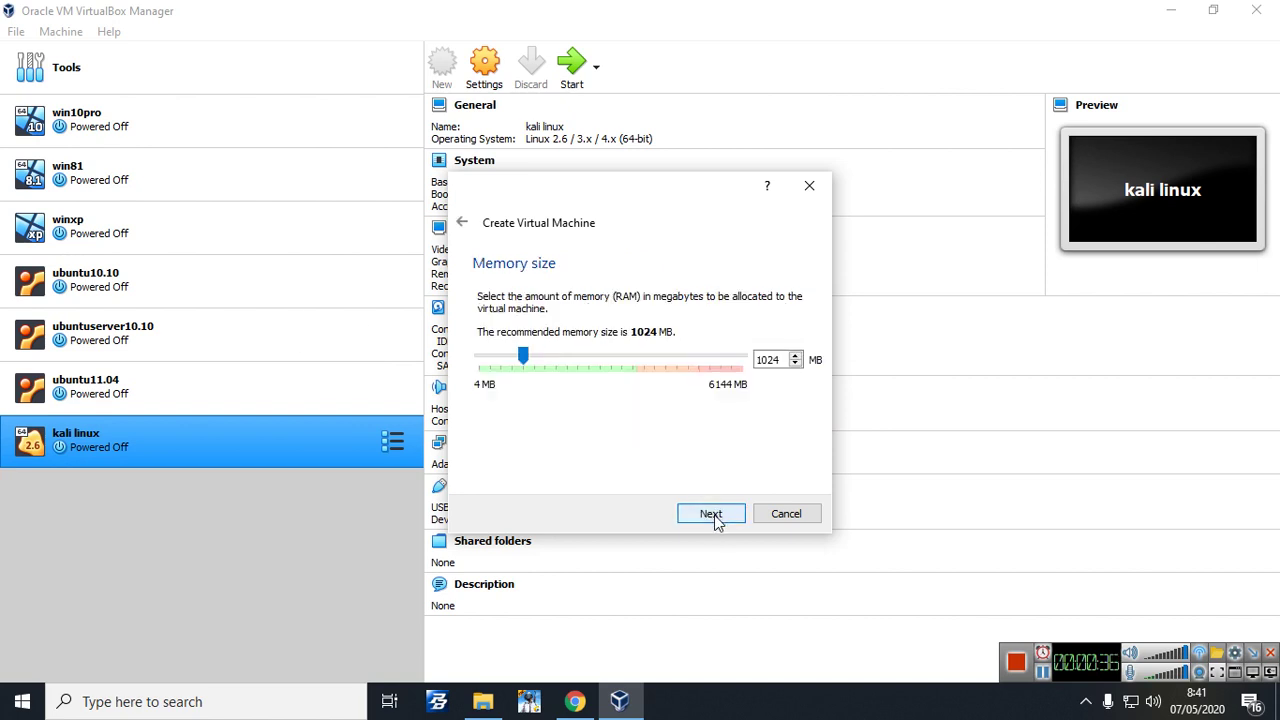
left_click(717, 514)
left_click(718, 513)
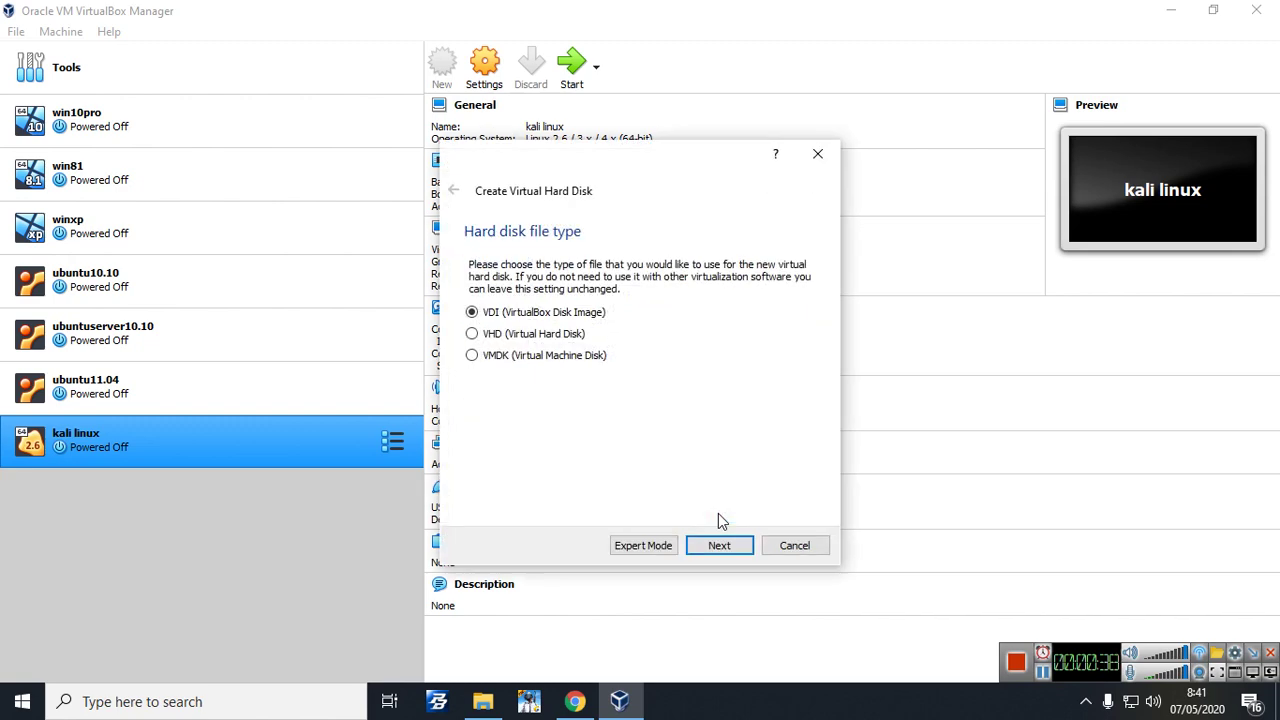
left_click(719, 545)
left_click(720, 546)
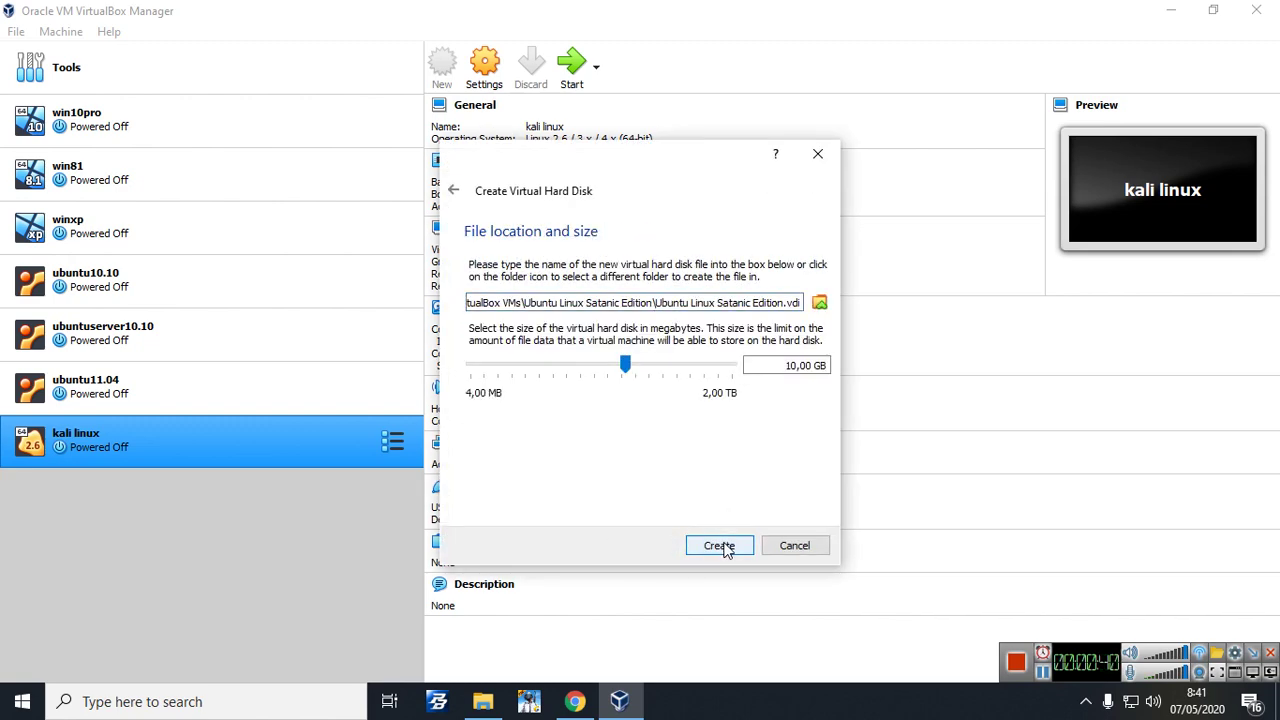
left_click(720, 546)
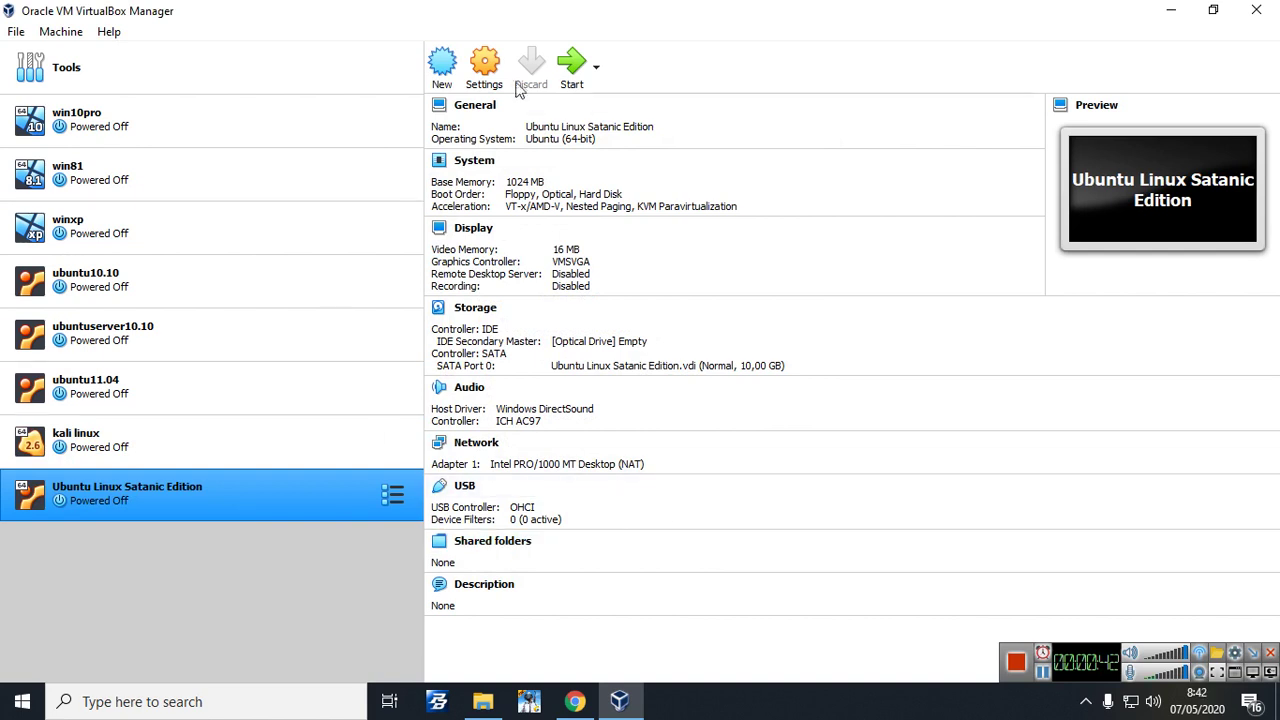
Start the machine with satanic-undead-i386-666.9.iso added and chosen as its start-up disk.
left_click(571, 65)
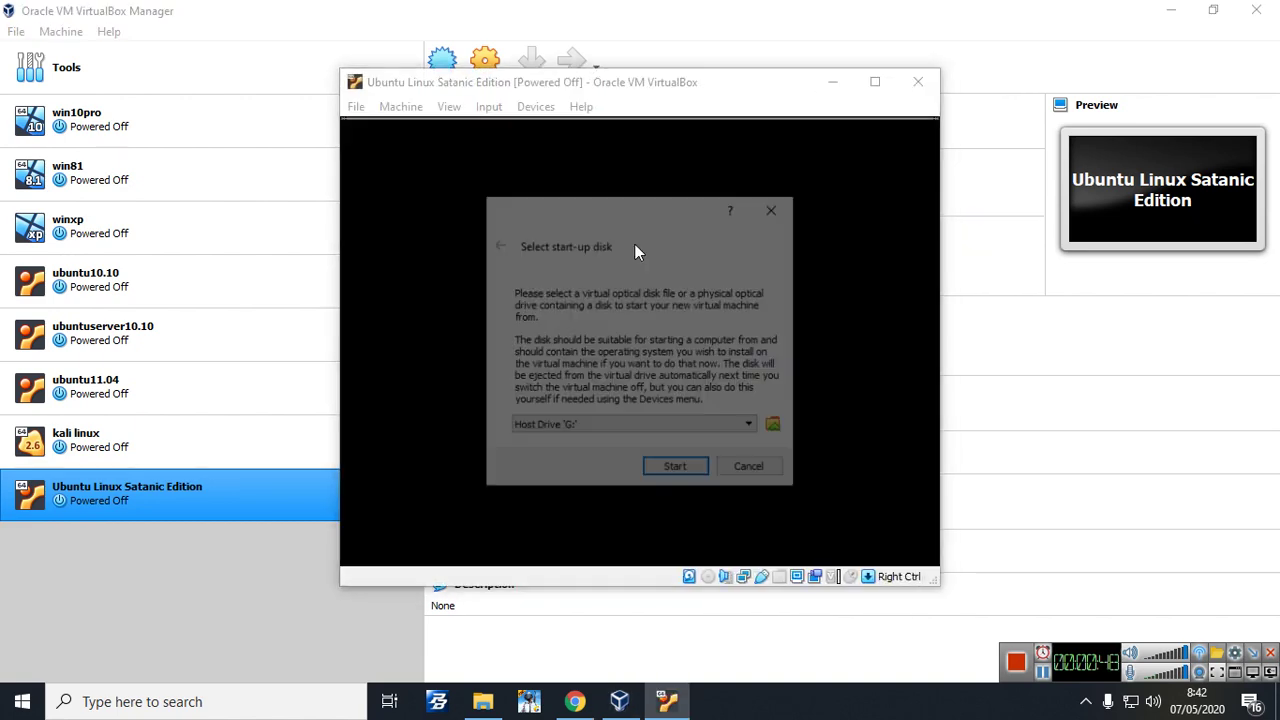
left_click(776, 428)
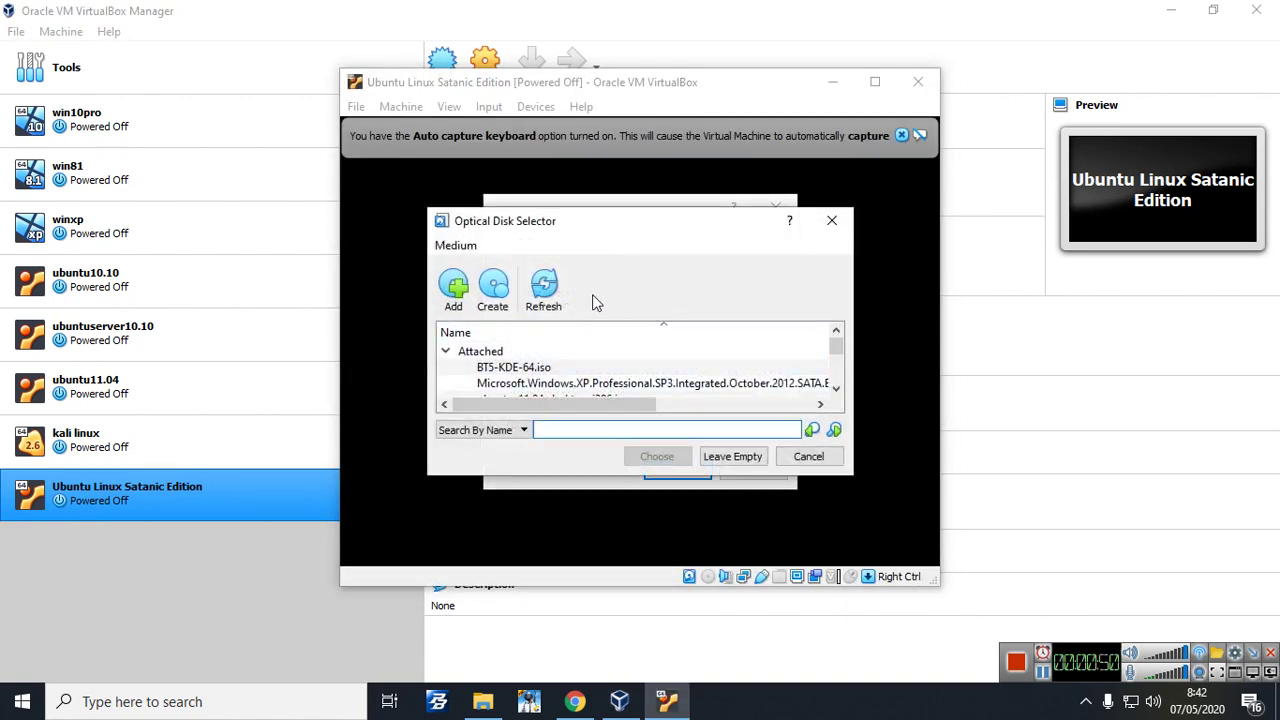
left_click(454, 287)
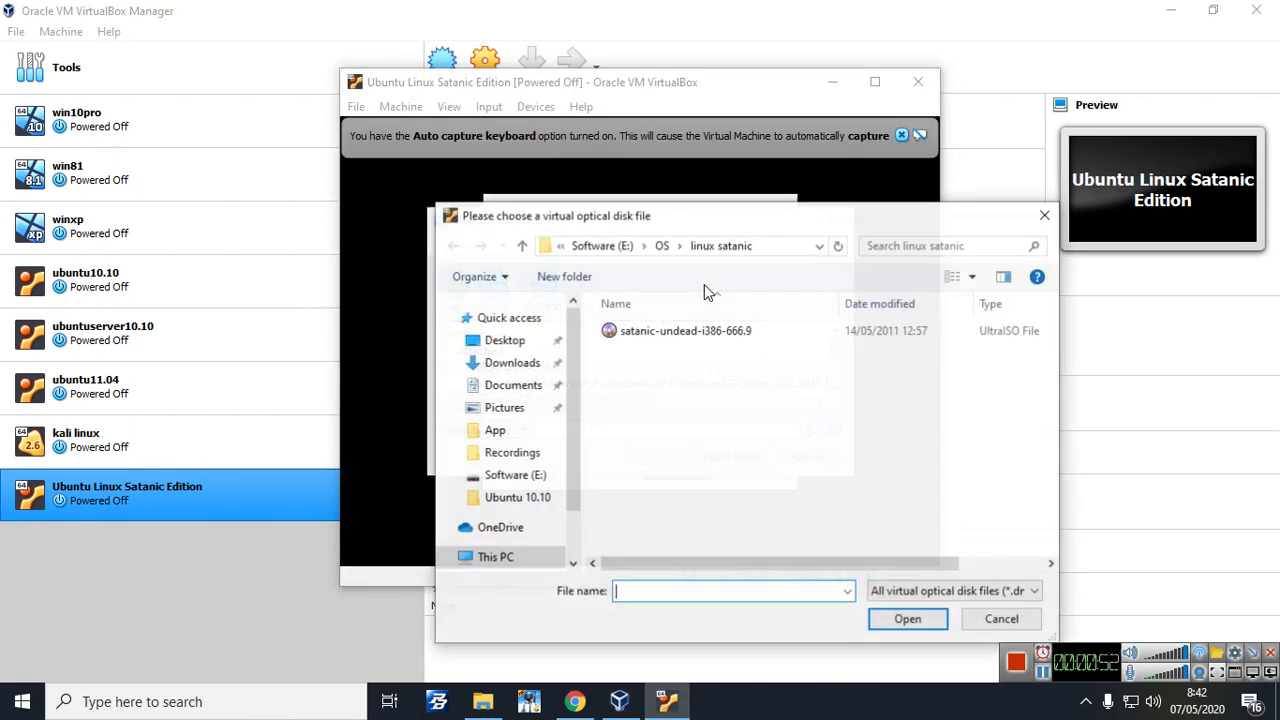
left_click(660, 335)
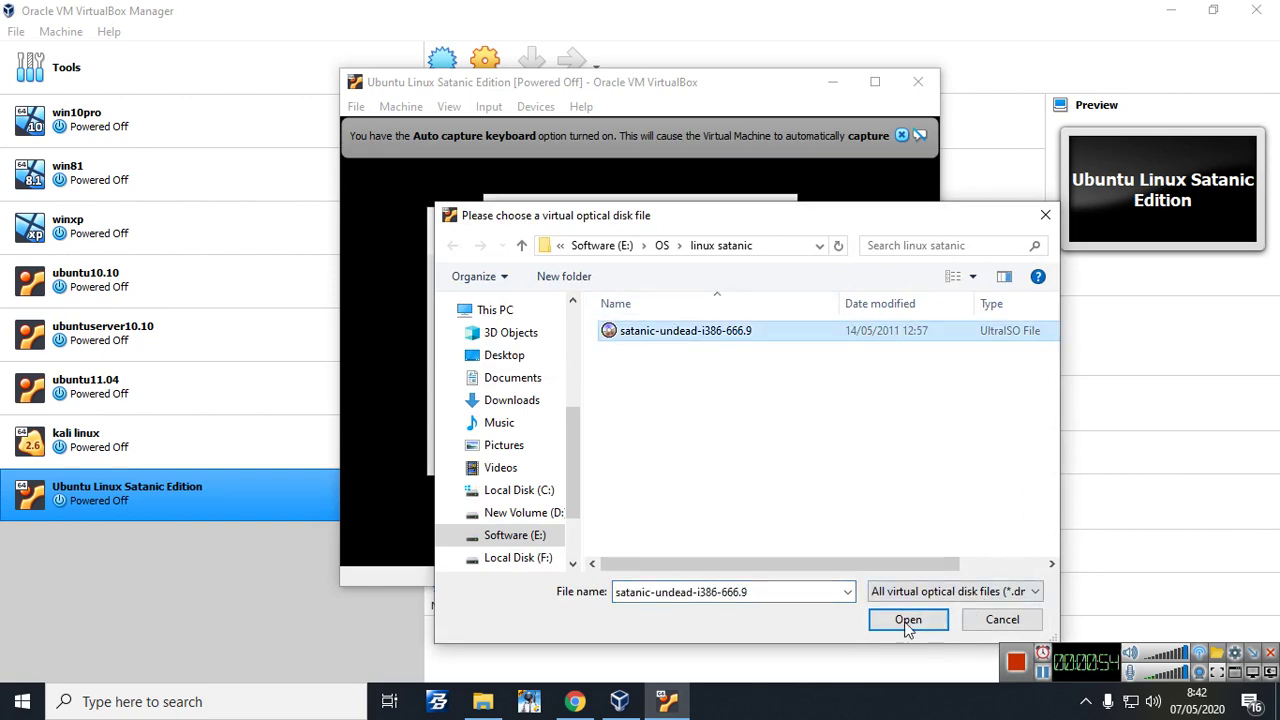
left_click(908, 619)
left_click(578, 385)
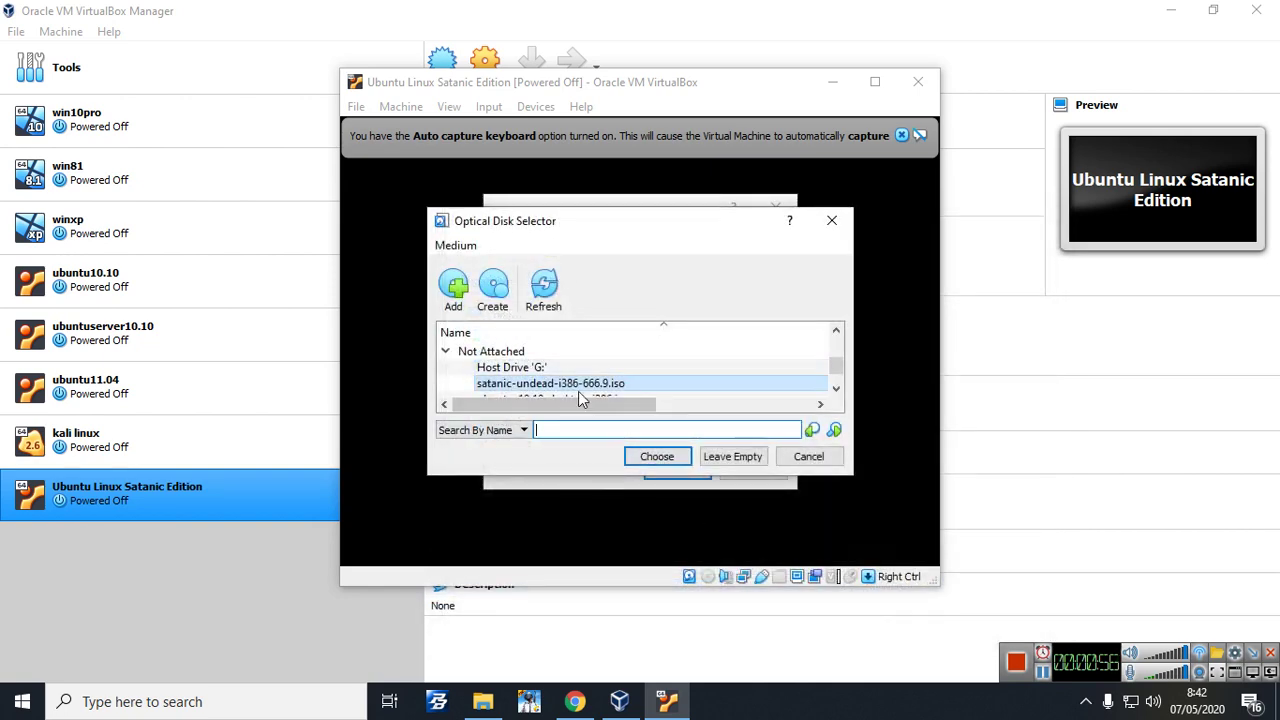
left_click(657, 456)
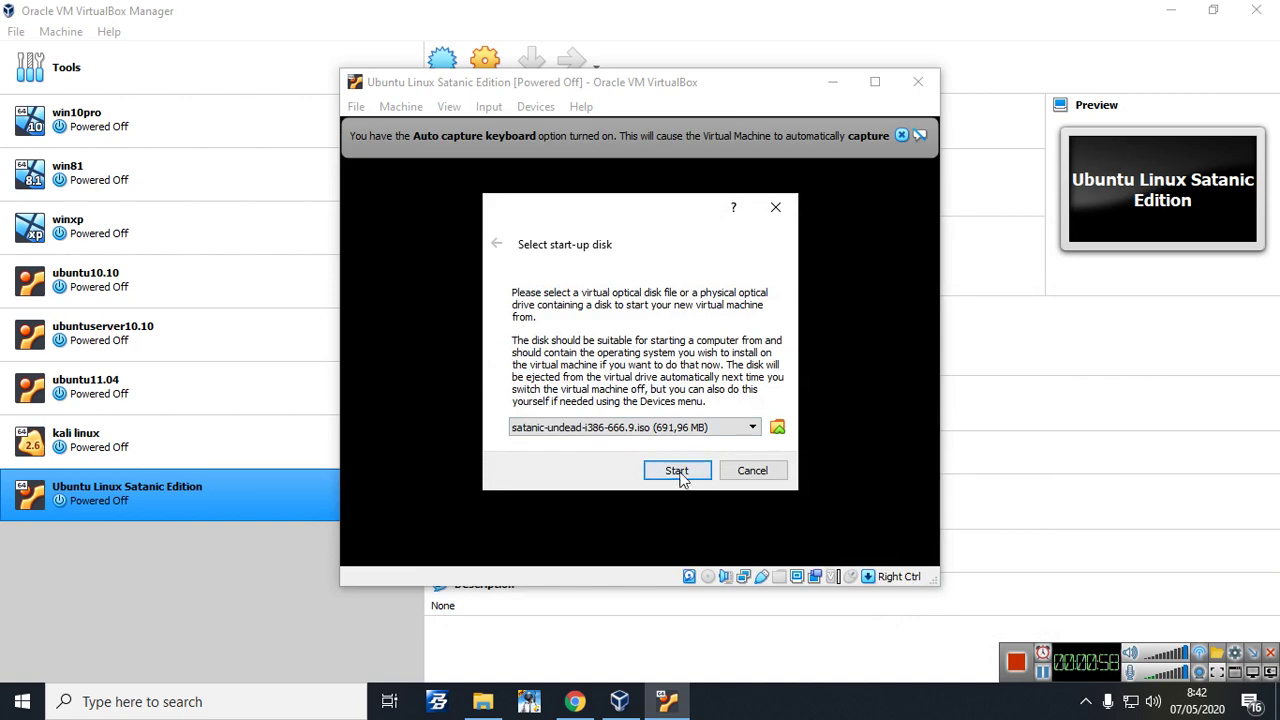
left_click(678, 472)
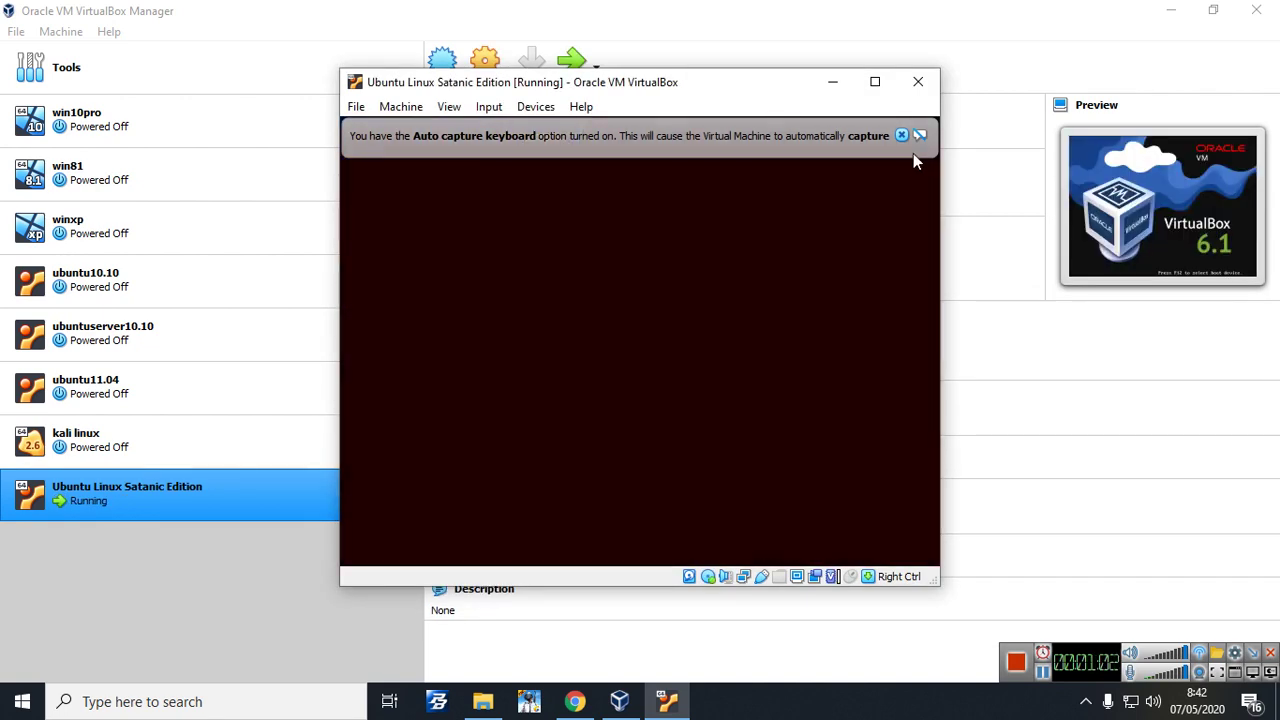
Dismiss the keyboard auto-capture notice and maximize the VM window until the installer Welcome screen appears.
left_click(902, 135)
left_click(876, 88)
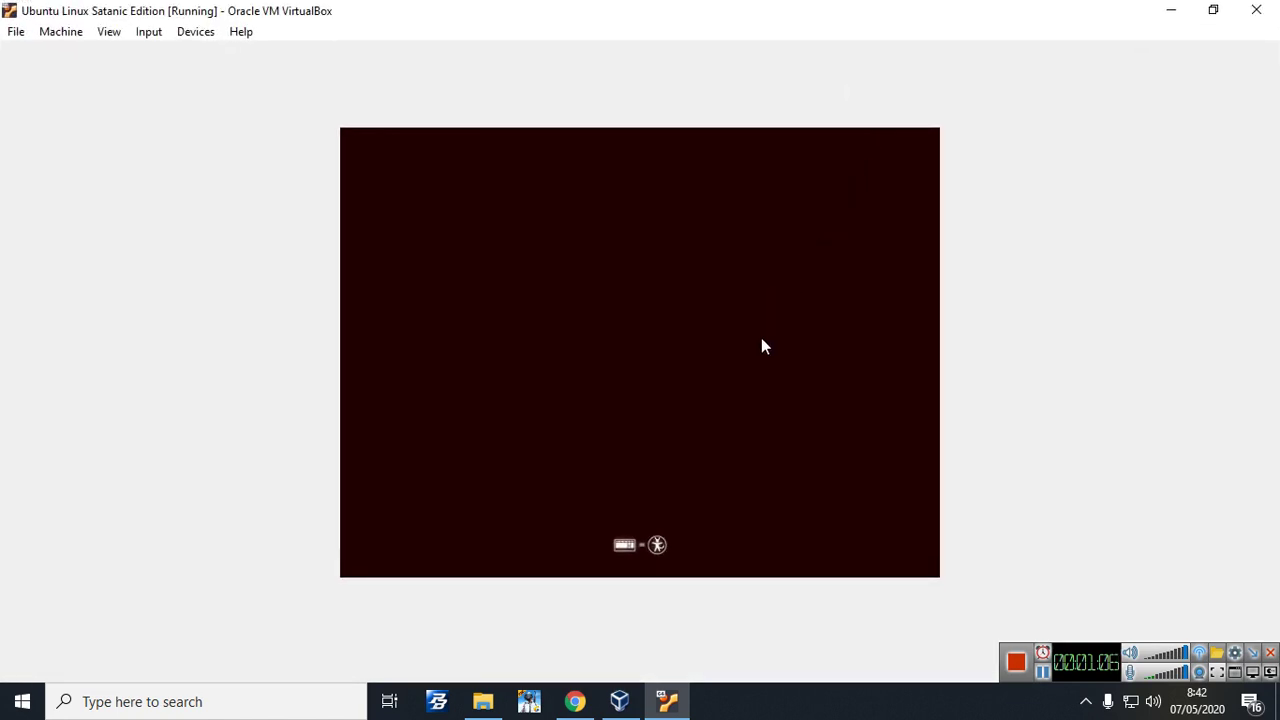
left_click(1254, 662)
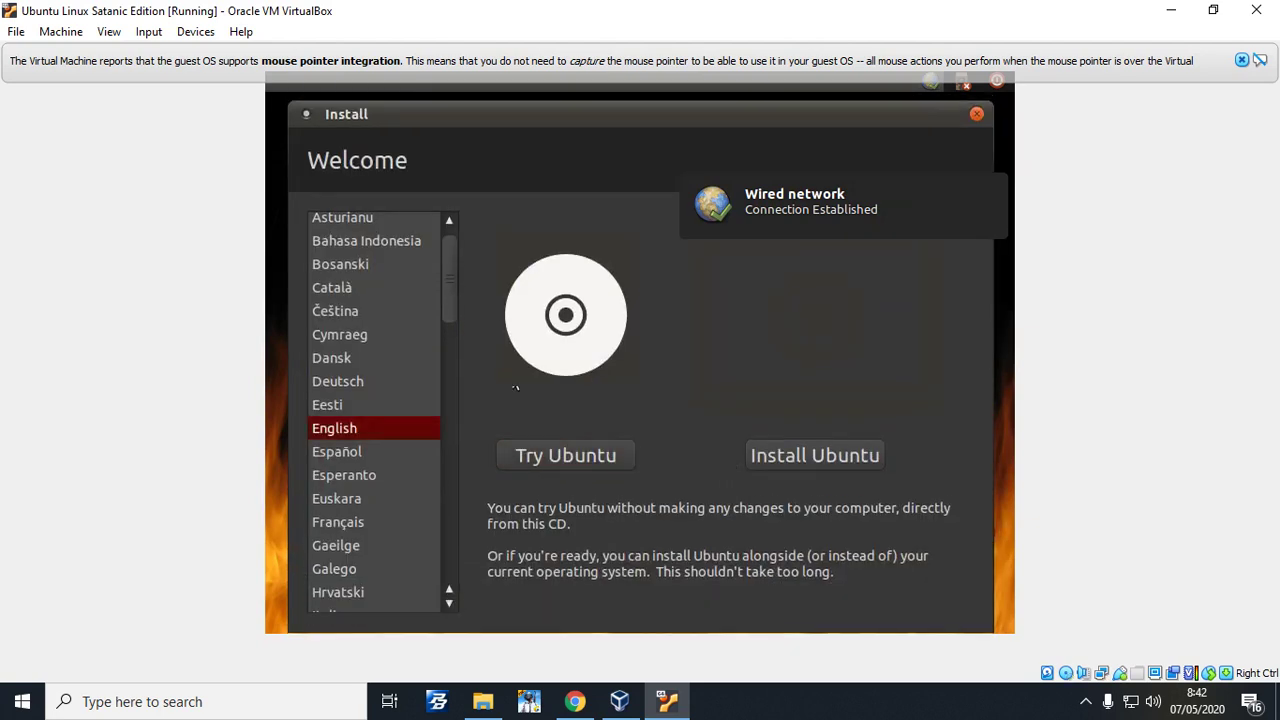
Switch the installer to Bahasa Indonesia and advance to allocating the entire disk to Ubuntu.
left_click(381, 240)
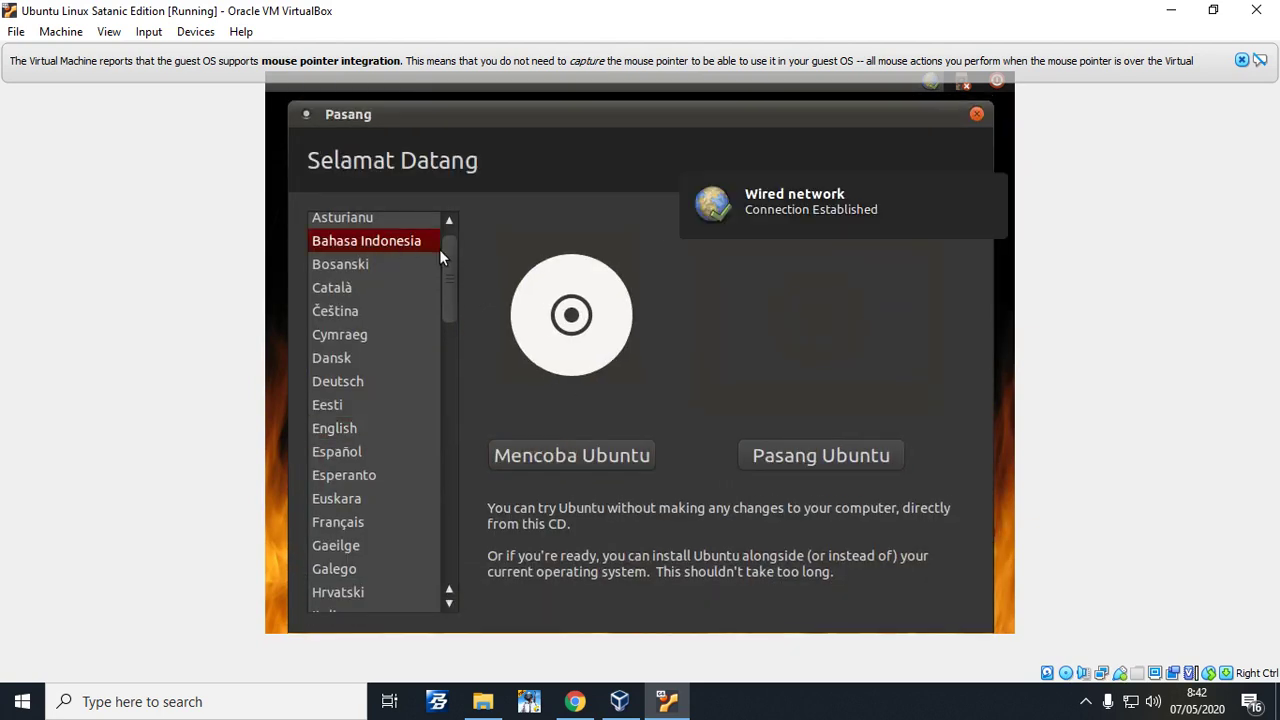
left_click(844, 456)
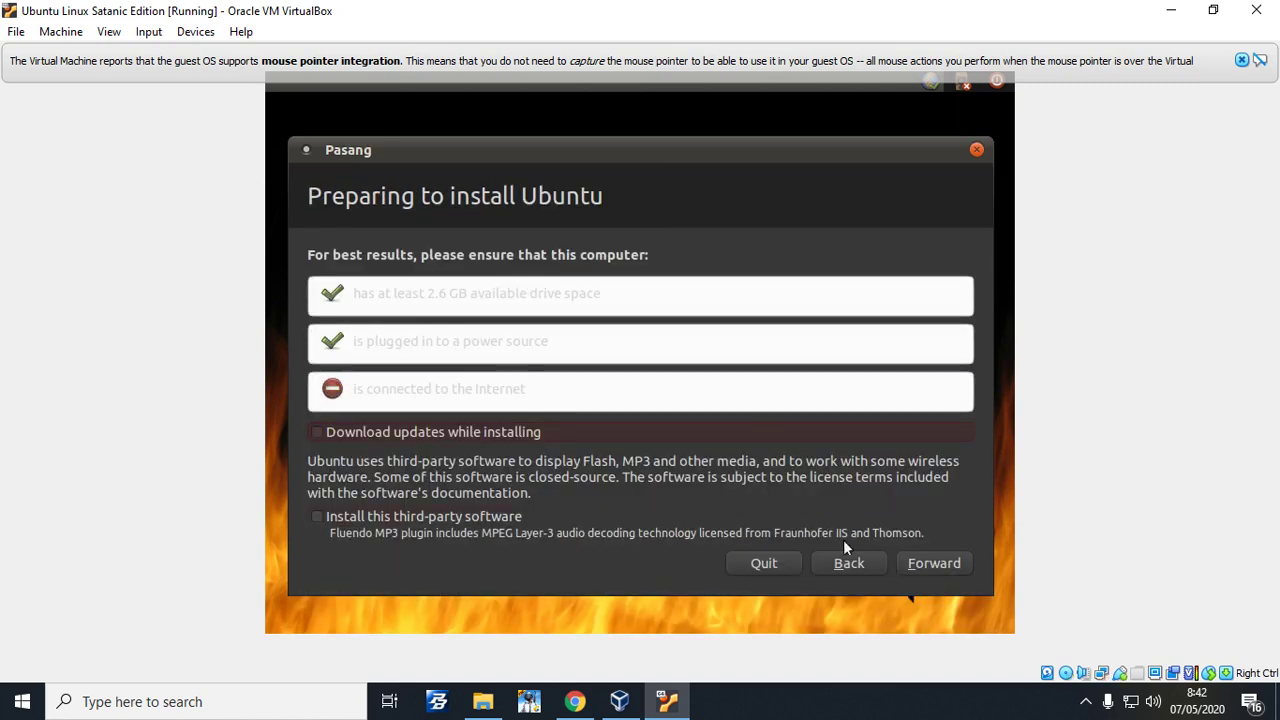
left_click(920, 558)
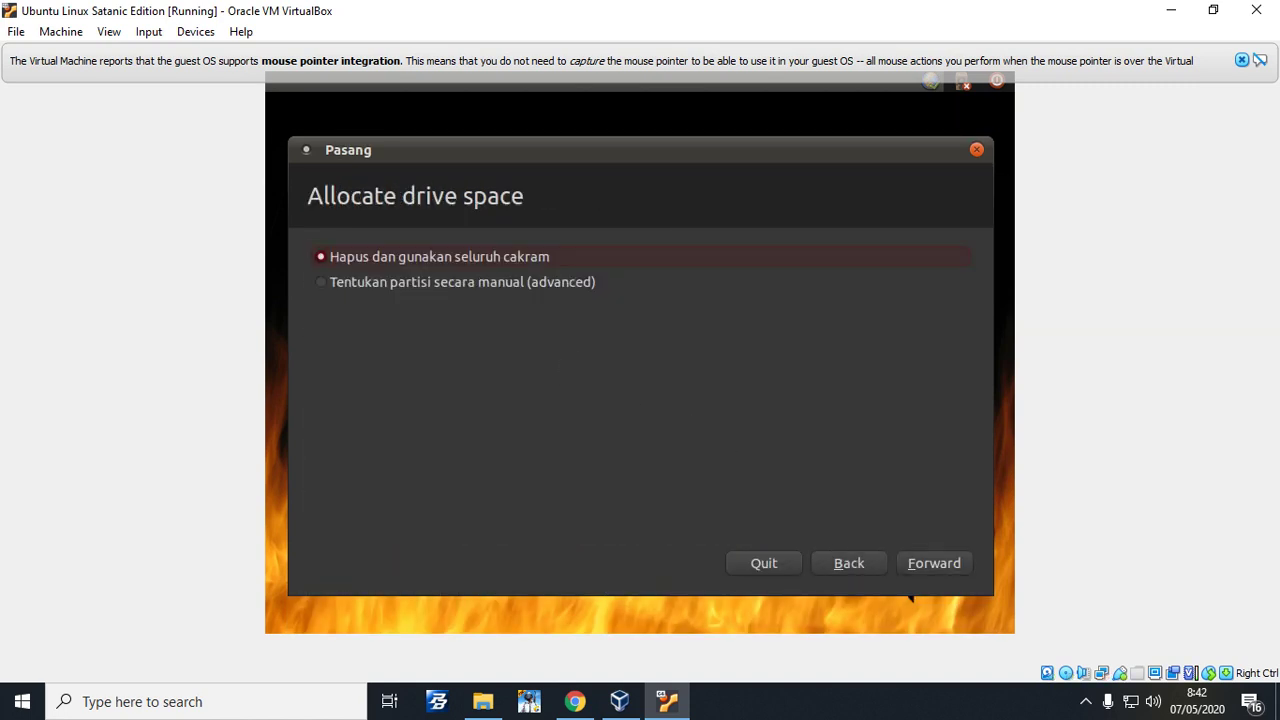
left_click(929, 562)
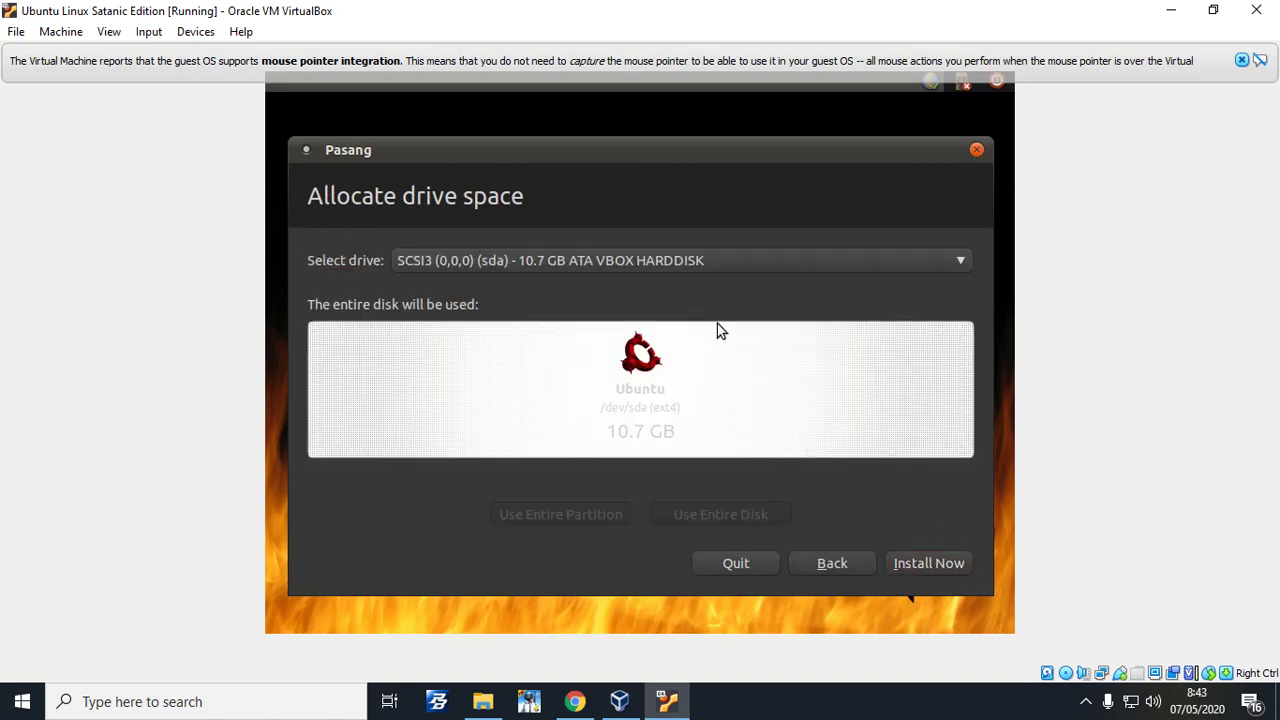
Begin installing on the whole disk, then replace Jakarta with Garut Satu as the location.
left_click(940, 572)
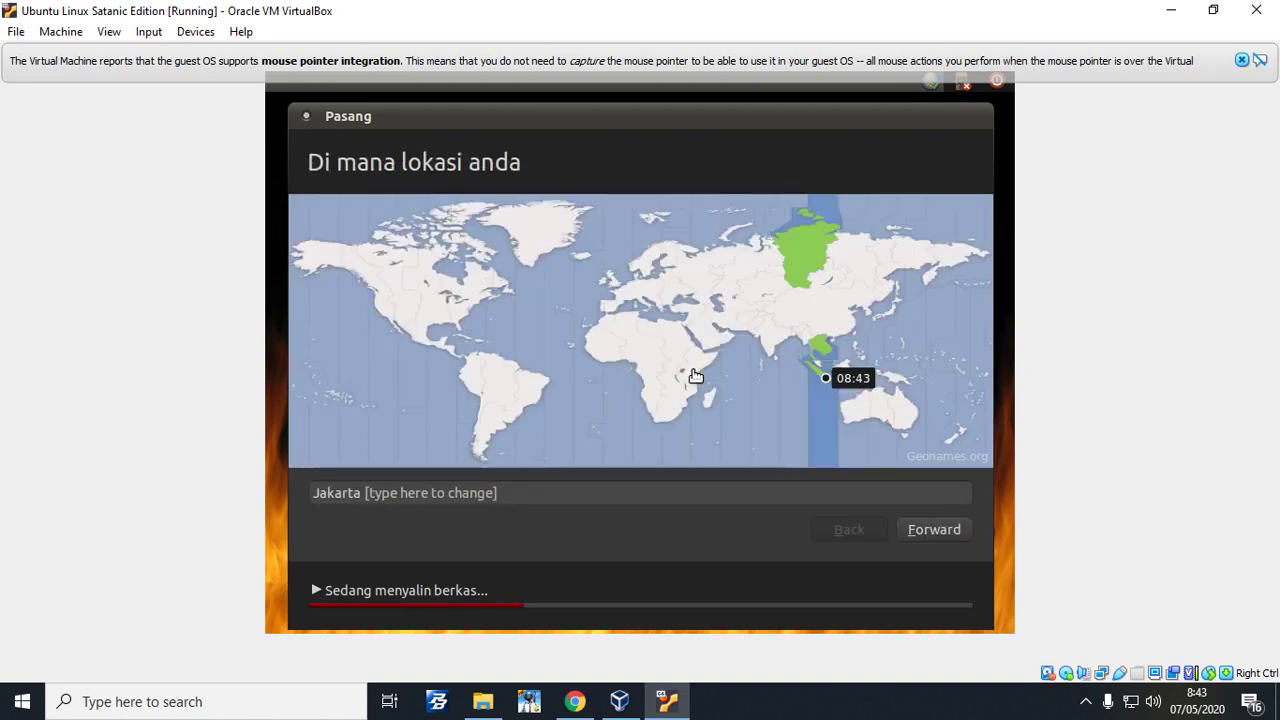
left_click(429, 490)
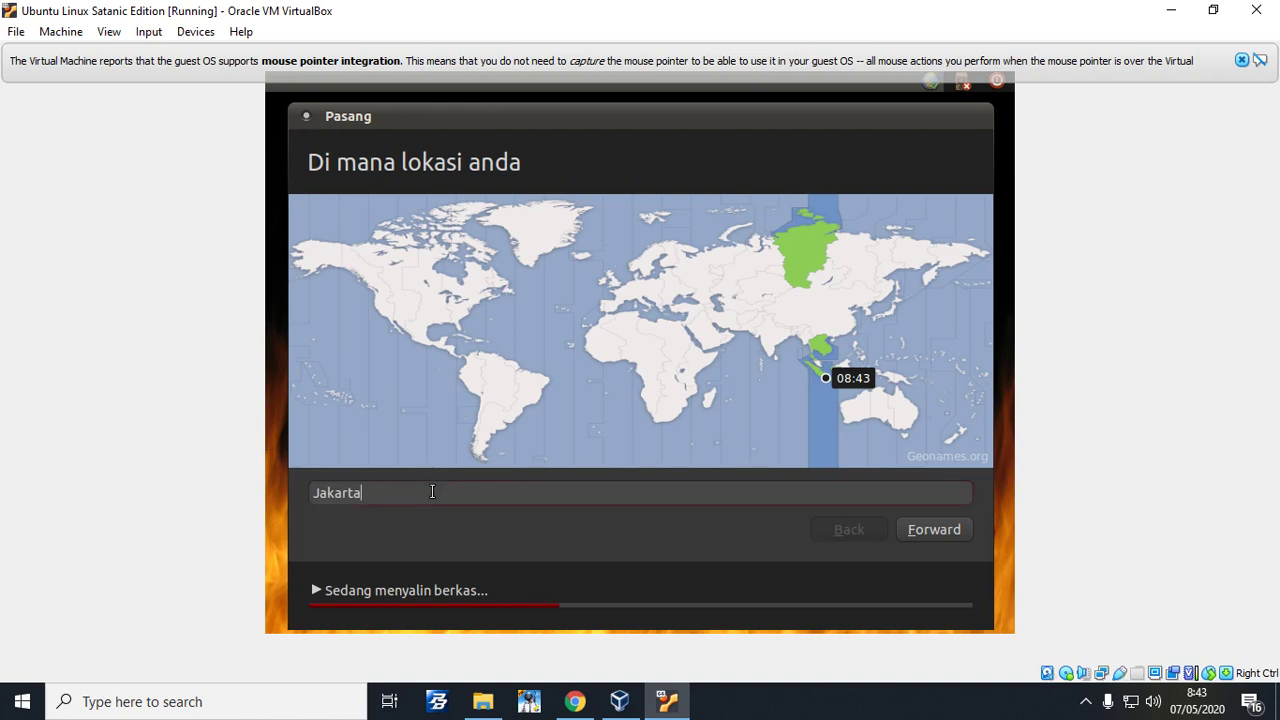
key("BackSpace")
key("BackSpace")
key("BackSpace")
key("BackSpace")
key("BackSpace")
key("BackSpace")
key("BackSpace")
type("Garut")
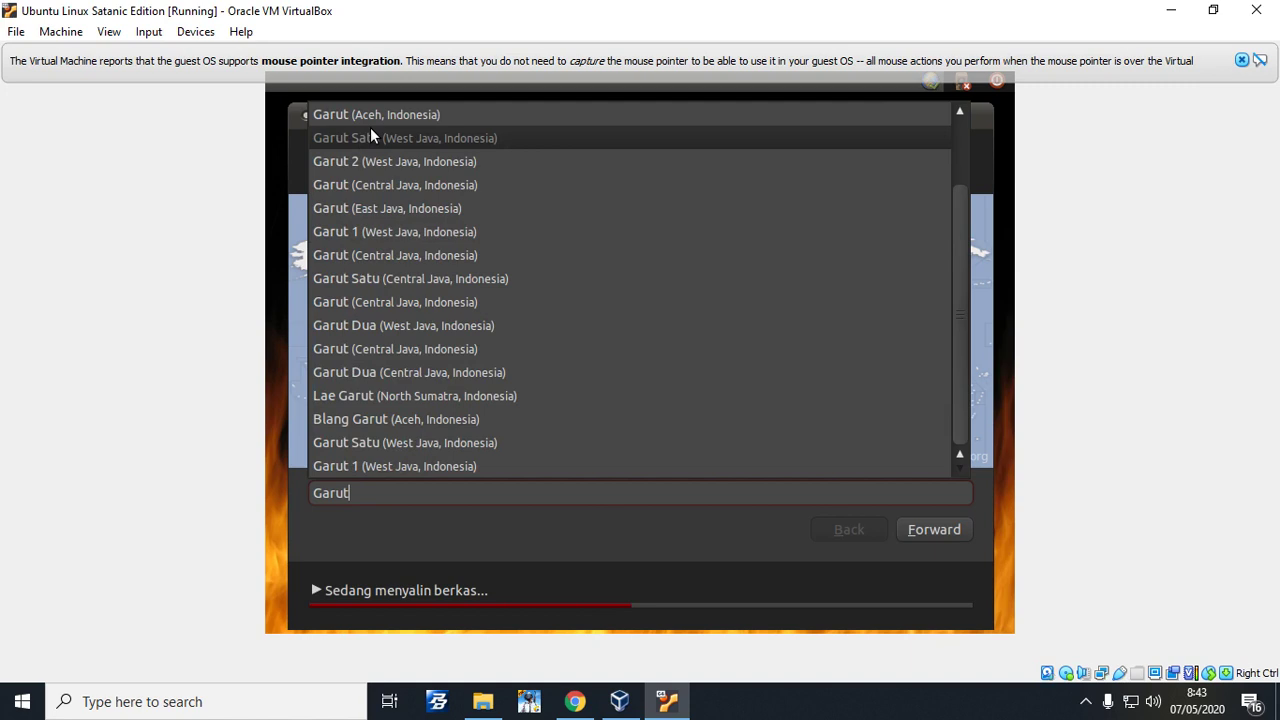
left_click(444, 139)
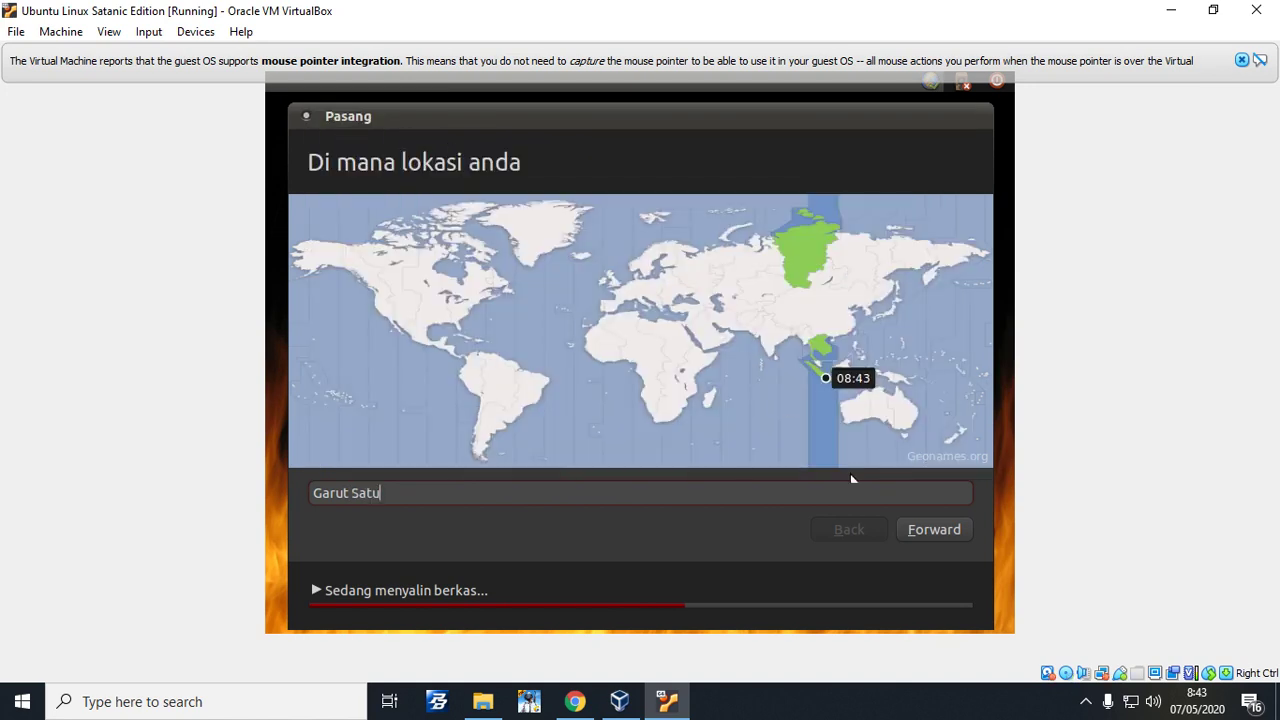
left_click(918, 527)
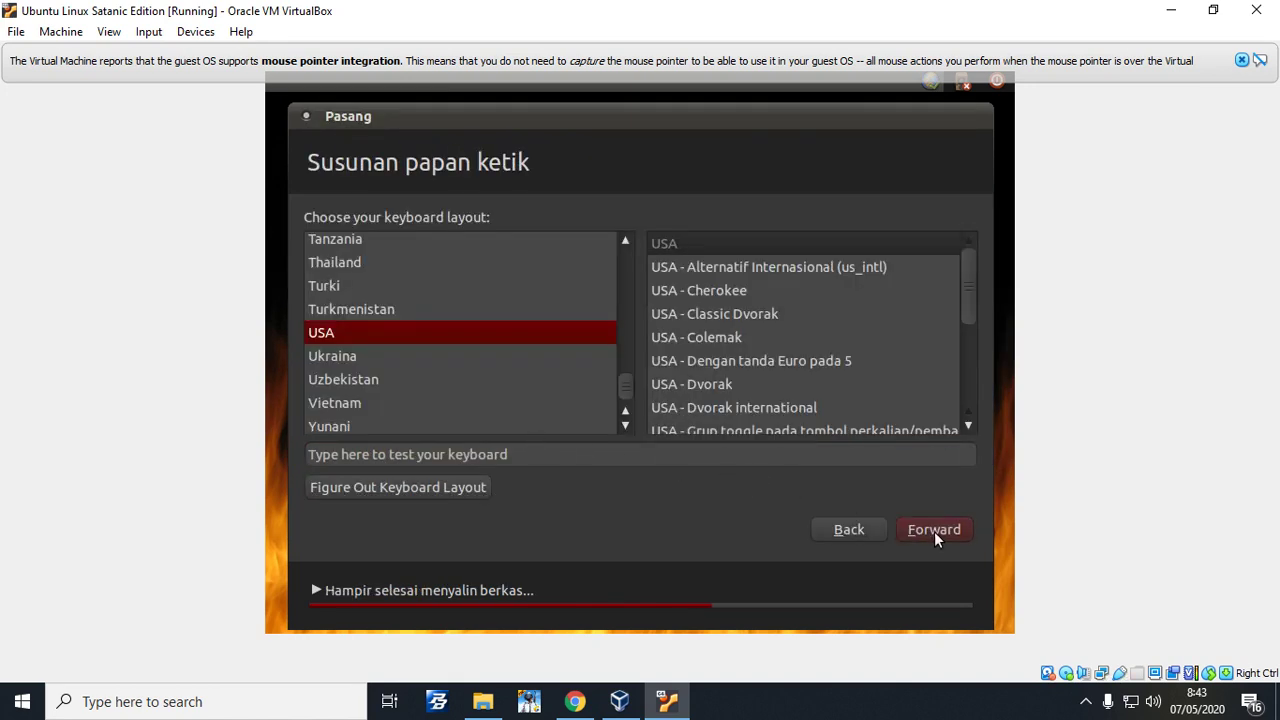
Keep the USA keyboard layout, enter the user's name, and set and confirm the account password.
left_click(934, 530)
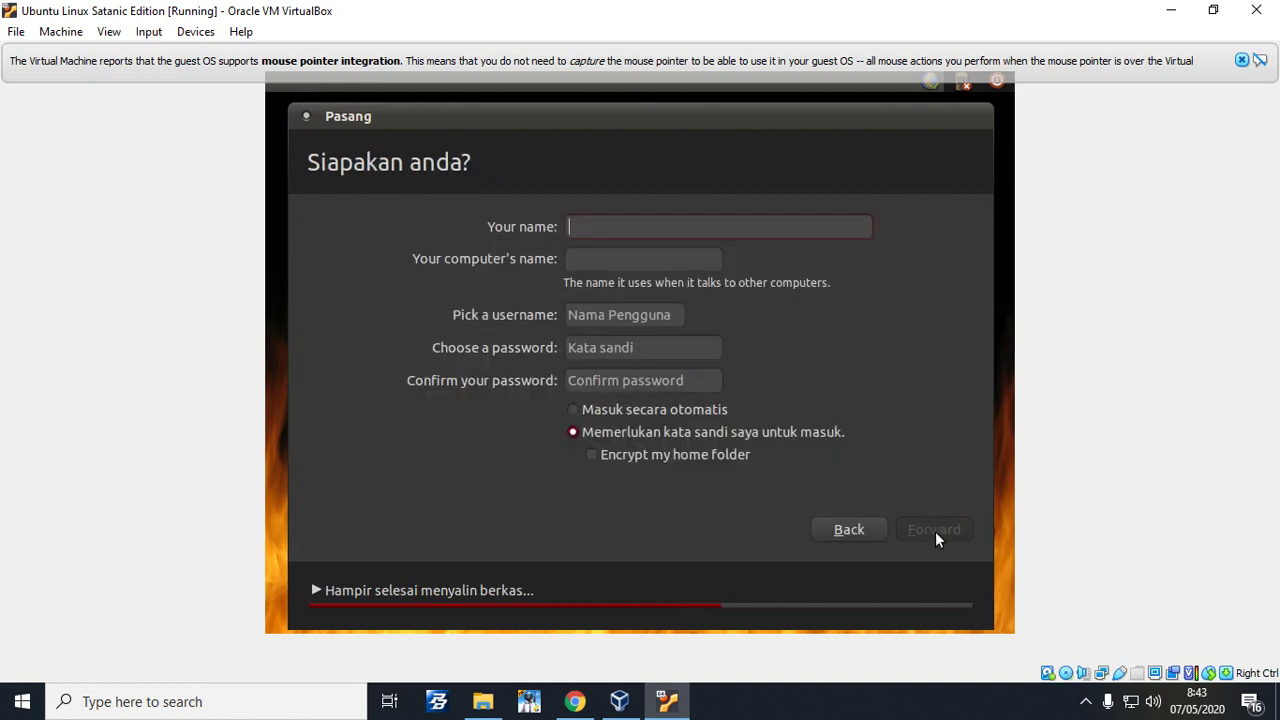
type("ajmi")
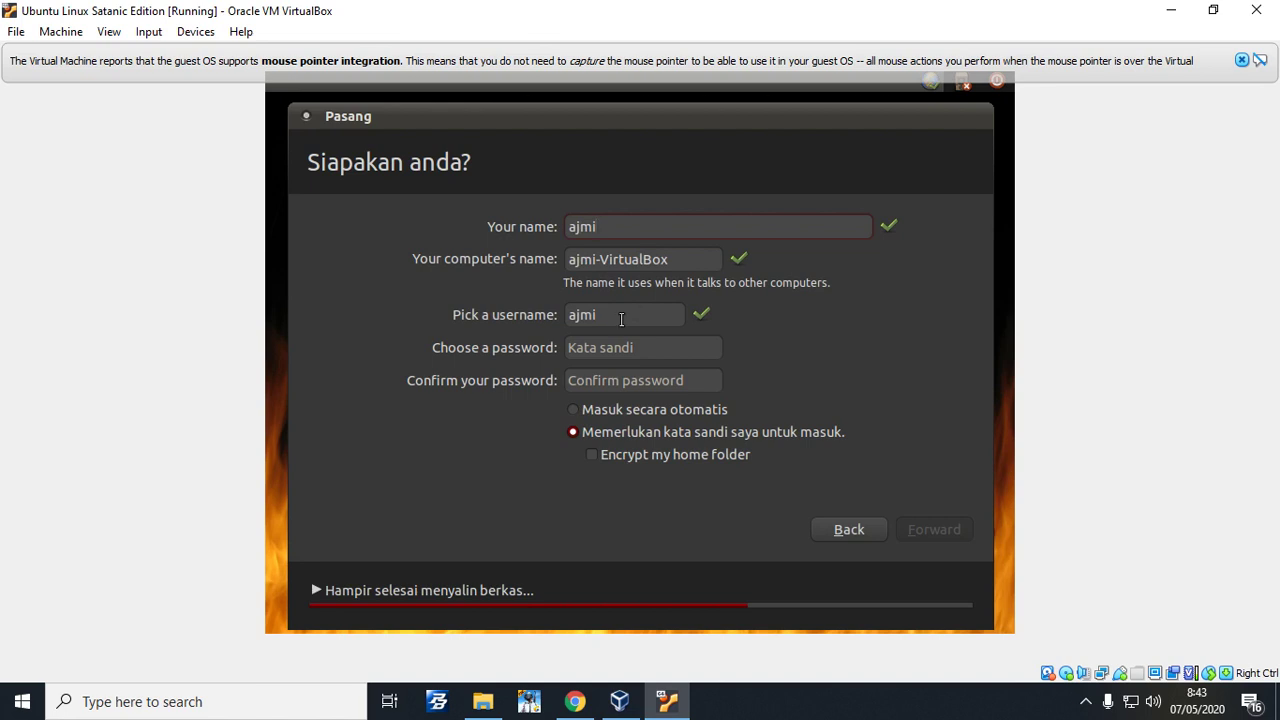
left_click(630, 344)
type("••")
key("Tab")
type("••")
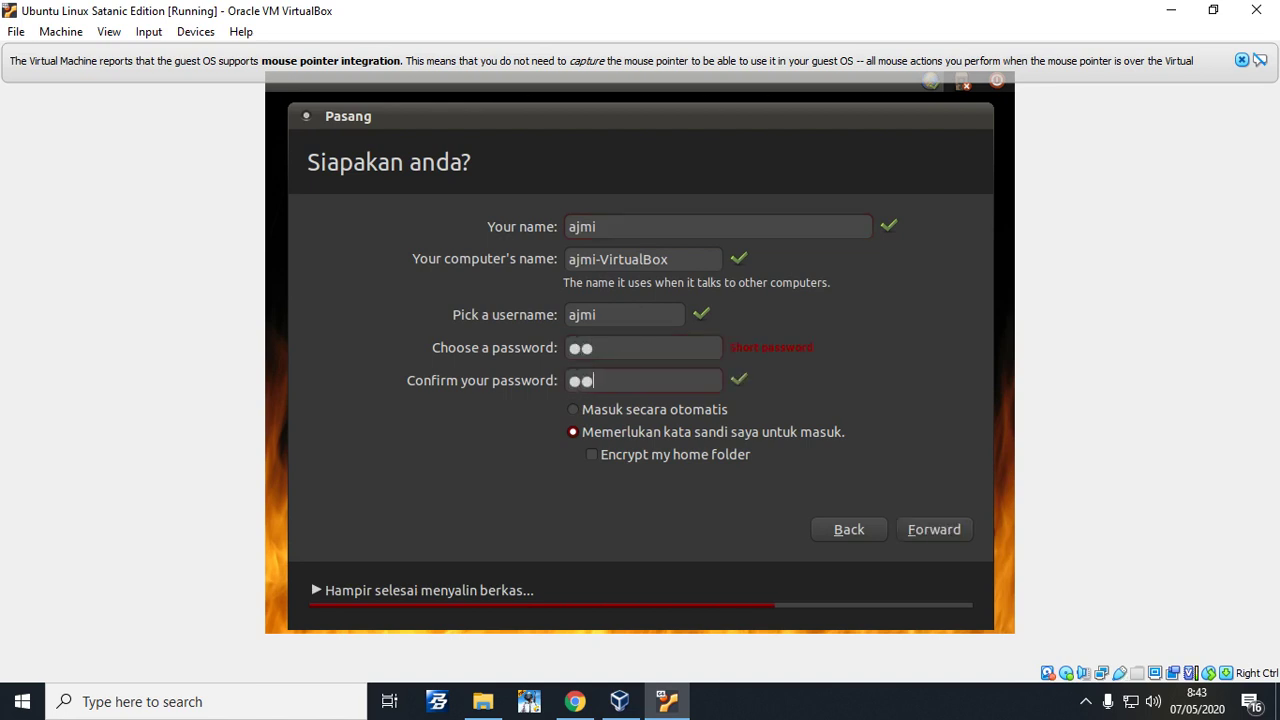
left_click(945, 536)
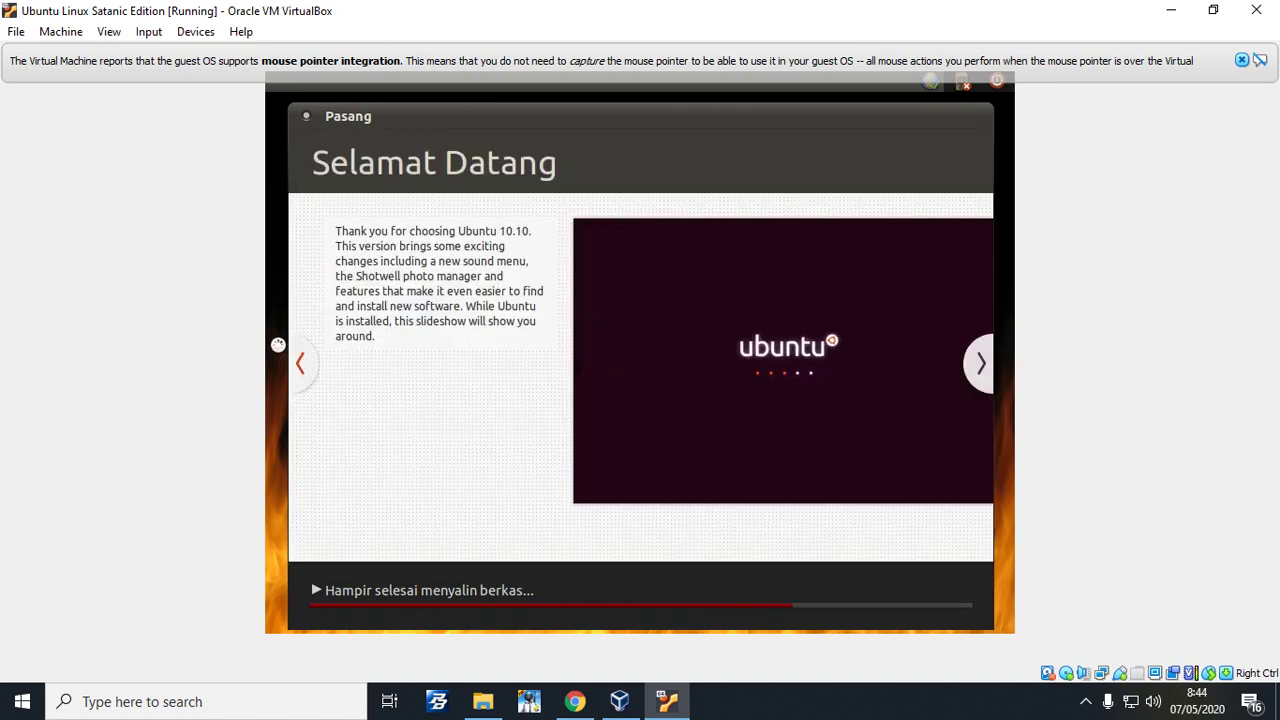
Page the installer slideshow forward three slides to 'Mobilize your digital life'.
left_click(992, 363)
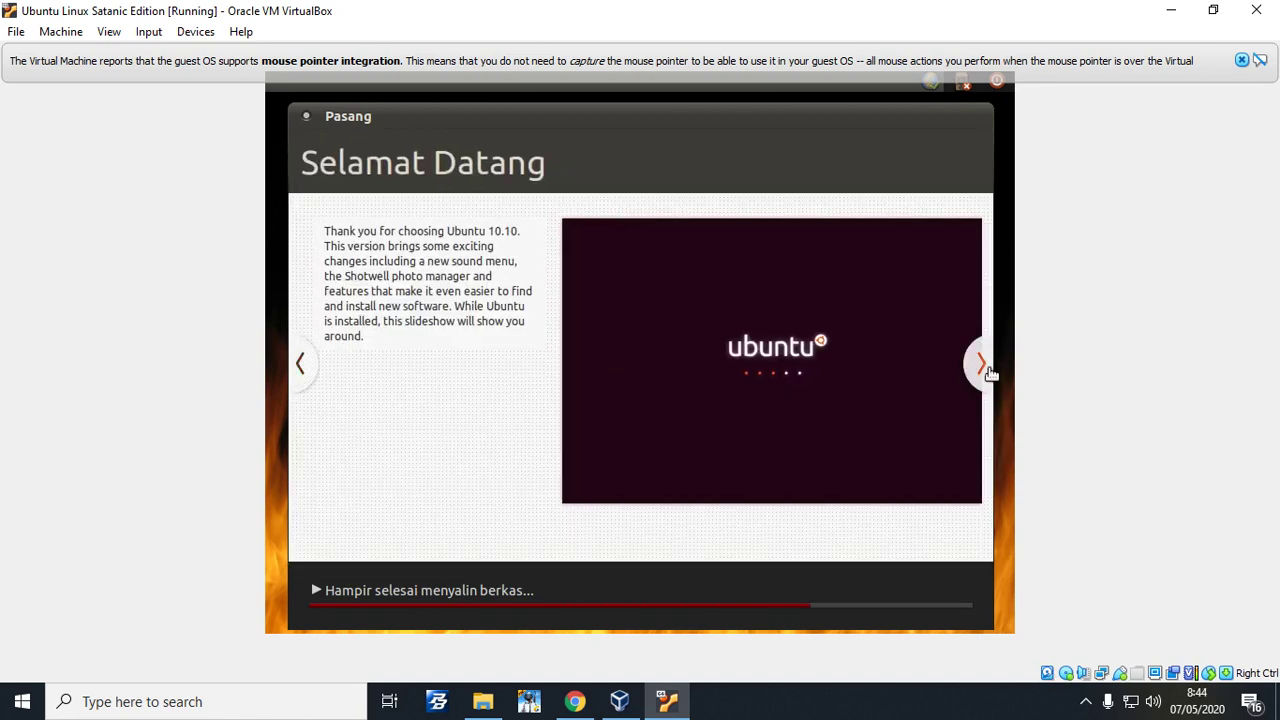
left_click(989, 366)
left_click(989, 372)
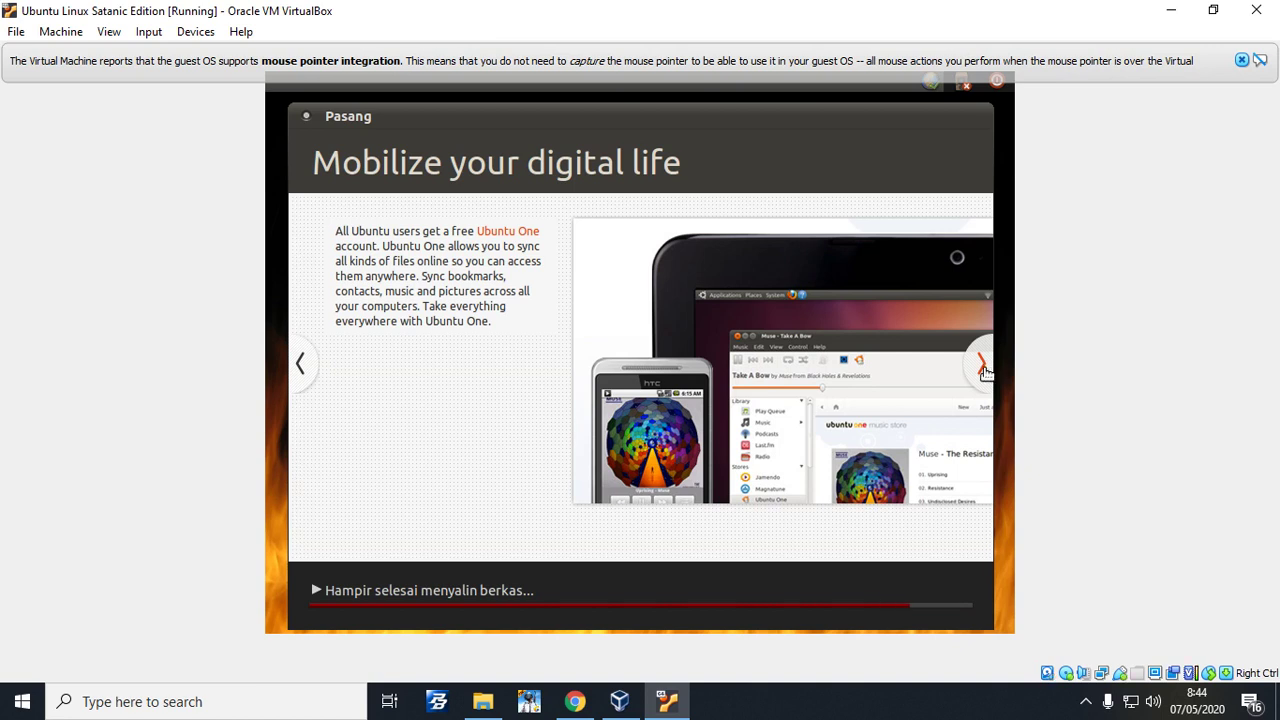
Bring up the screen recorder's control bar from the hidden tray icons, then close the tray popup.
left_click(1086, 703)
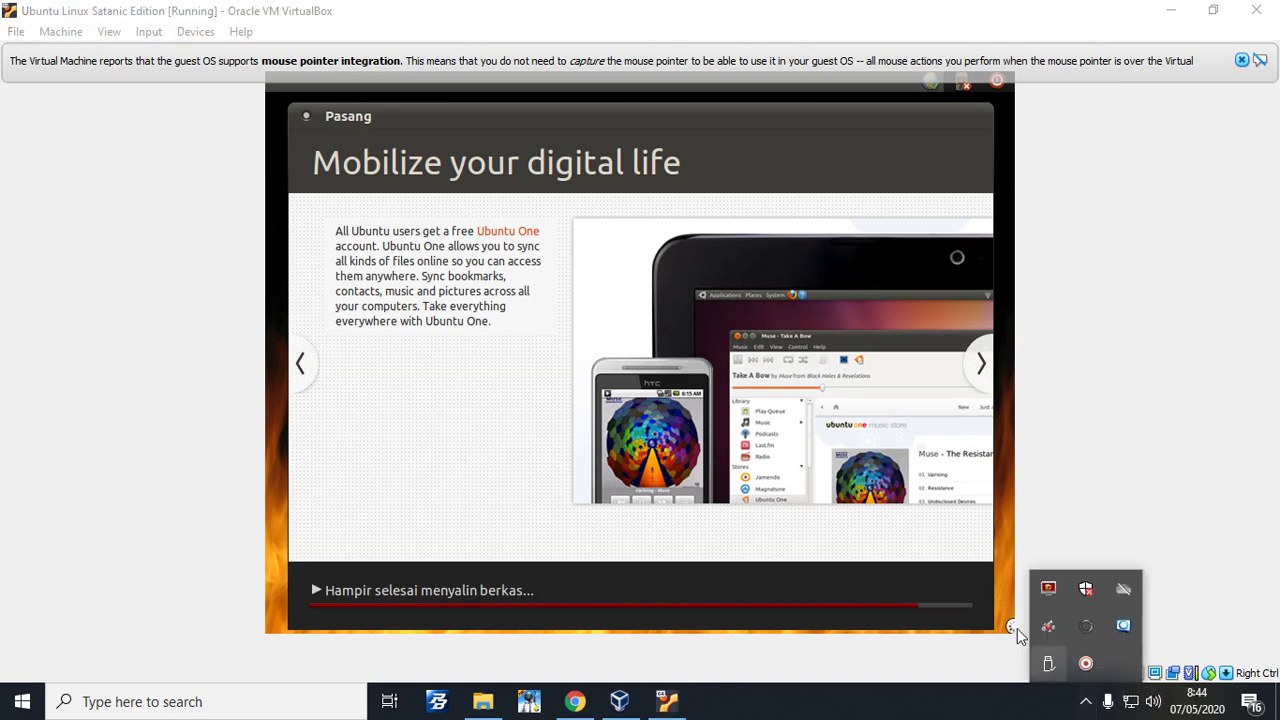
left_click(1088, 664)
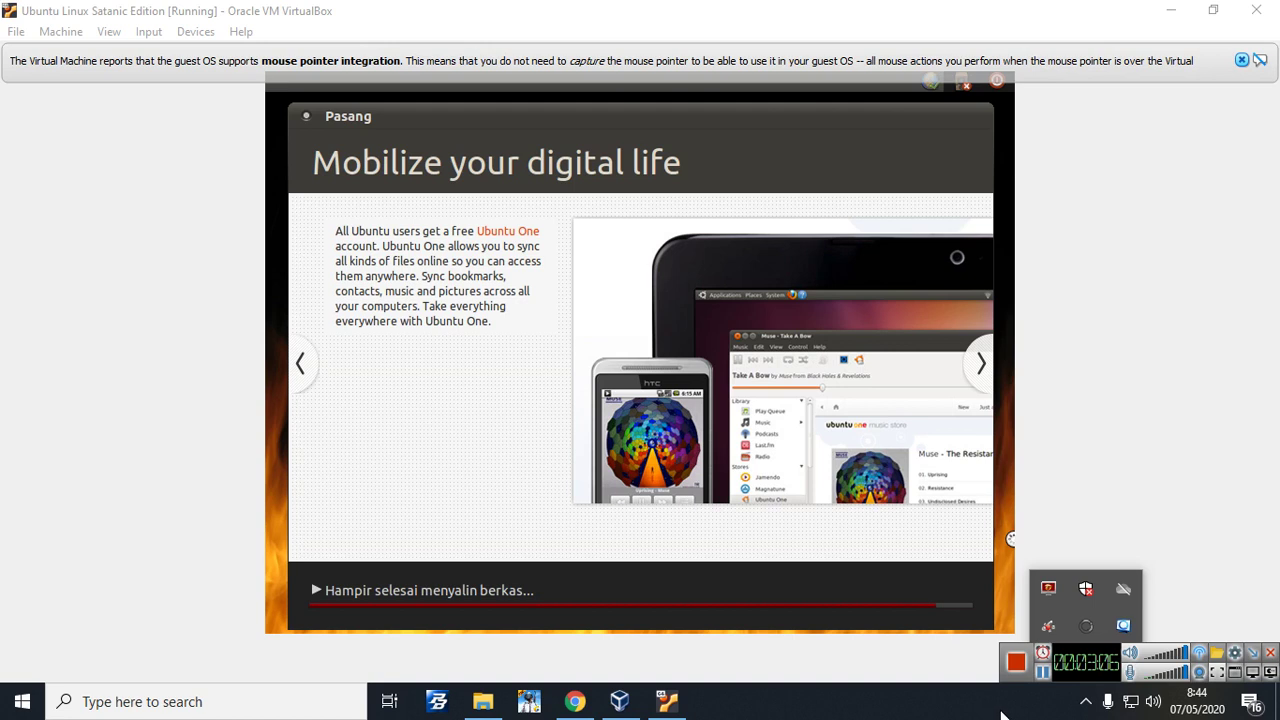
left_click(1027, 641)
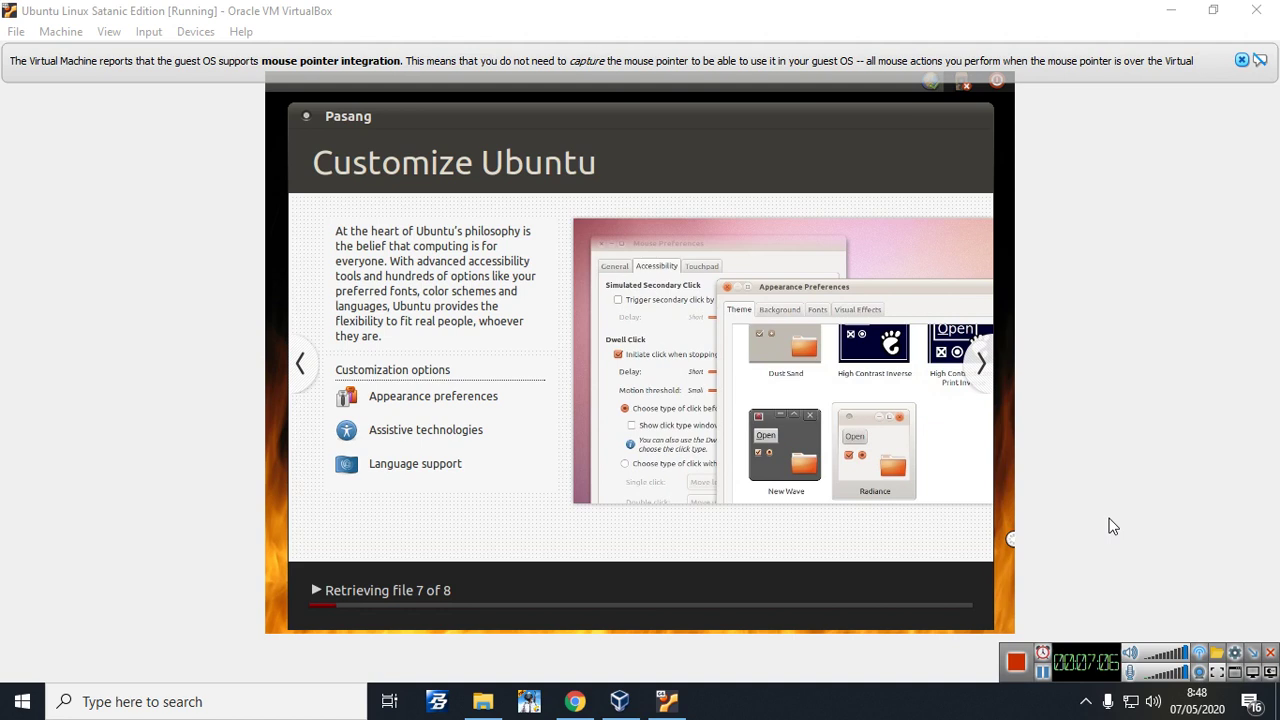
Dismiss the mouse pointer integration notice while the installer keeps retrieving files.
left_click(1241, 60)
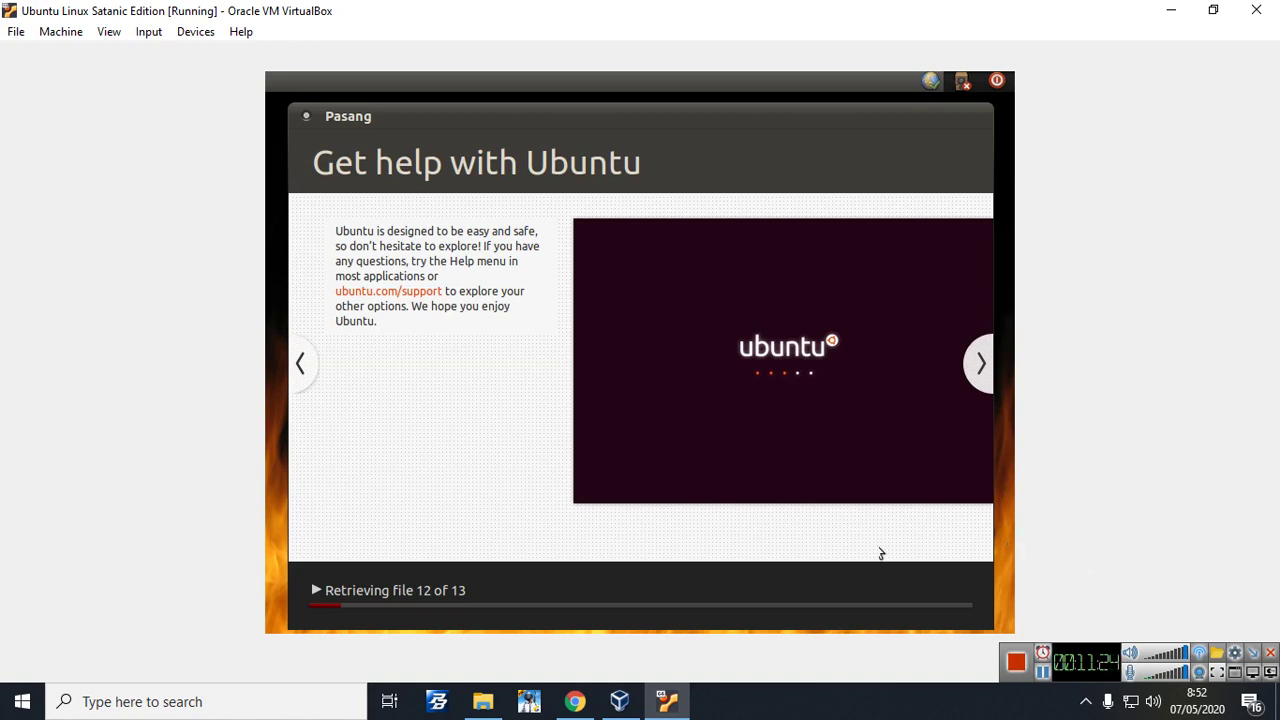
Revise the 'linux satanic' search by adding 'perbedaan' and 'dan linux', and rerun it.
left_click(578, 705)
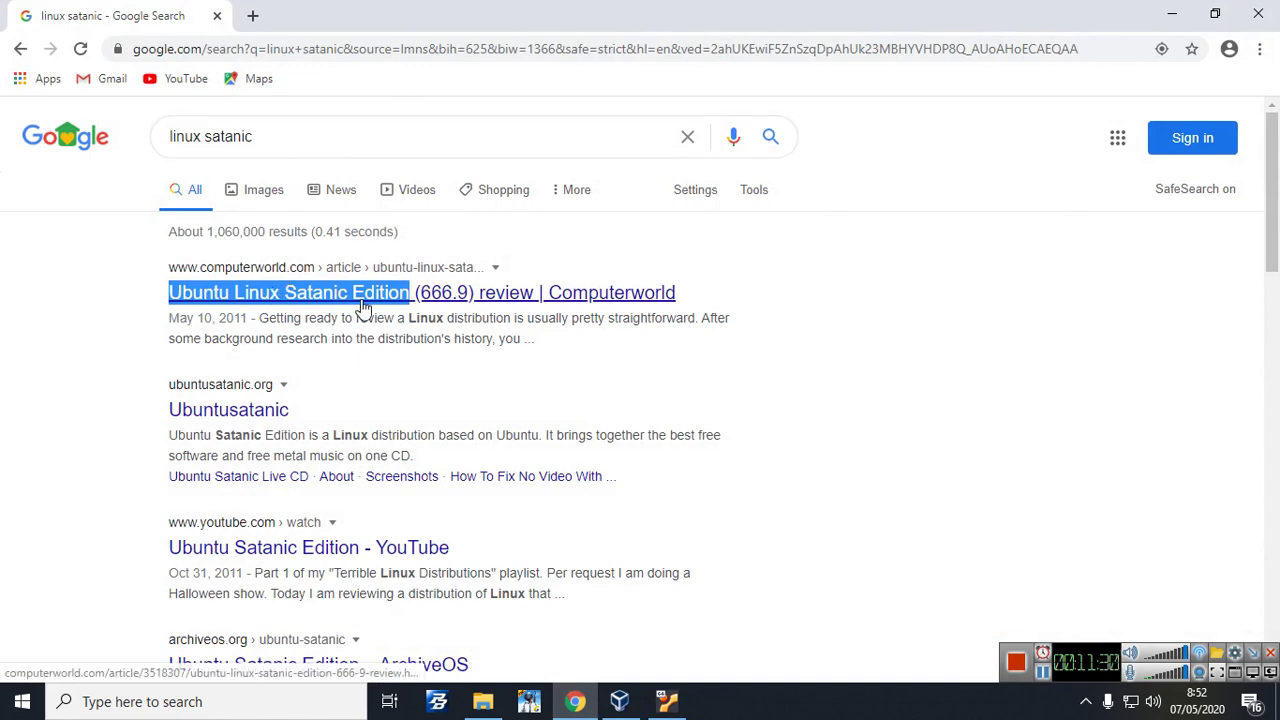
scroll(365, 310, "down", 2)
scroll(366, 314, "up", 2)
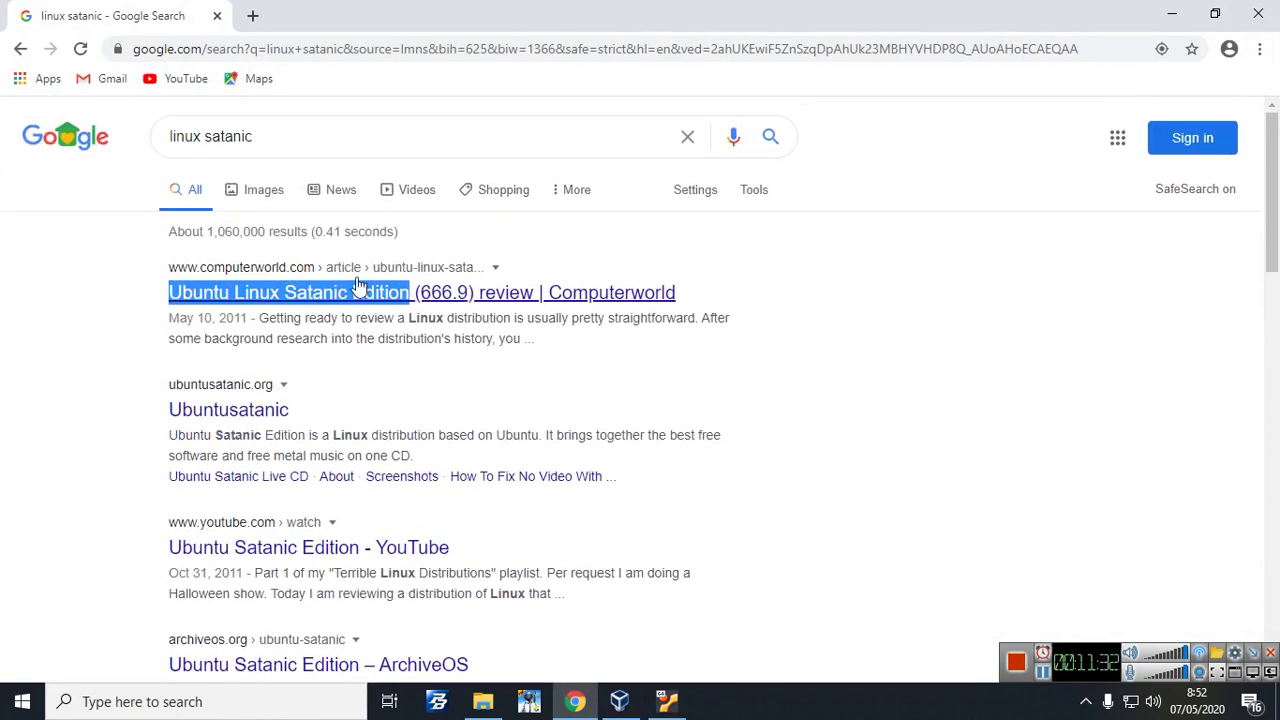
left_click(268, 135)
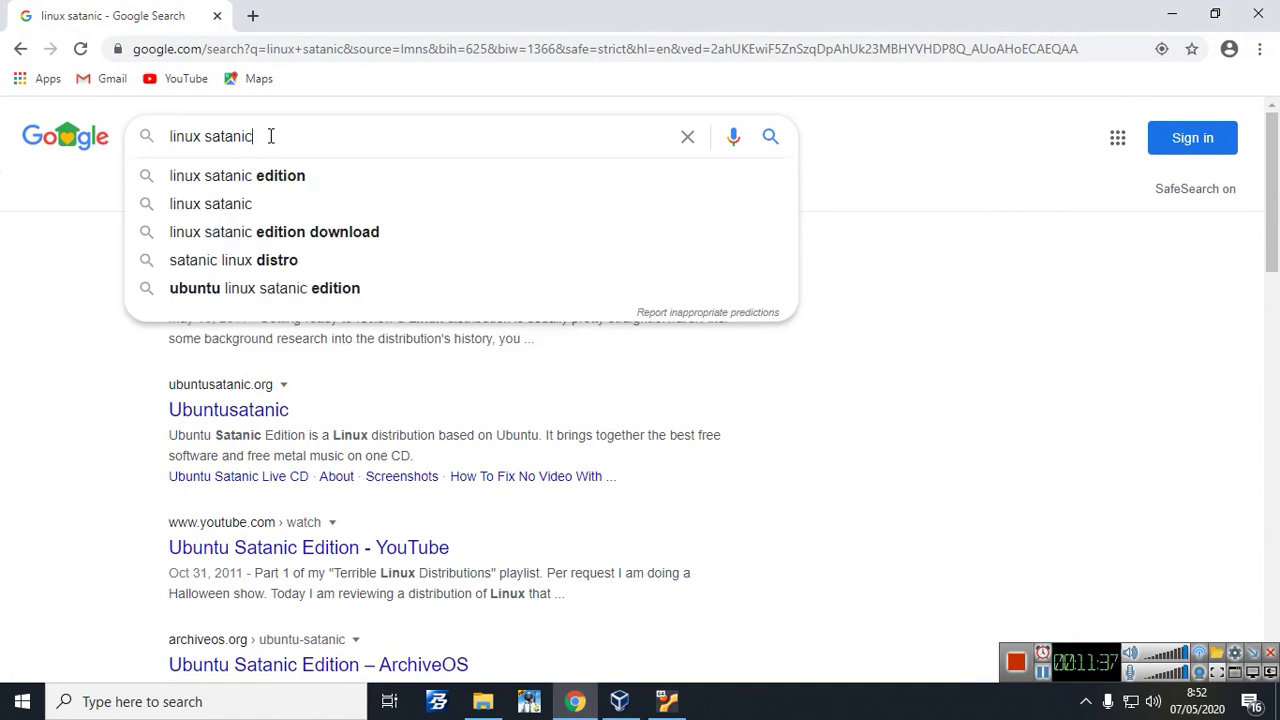
type("perbedaa")
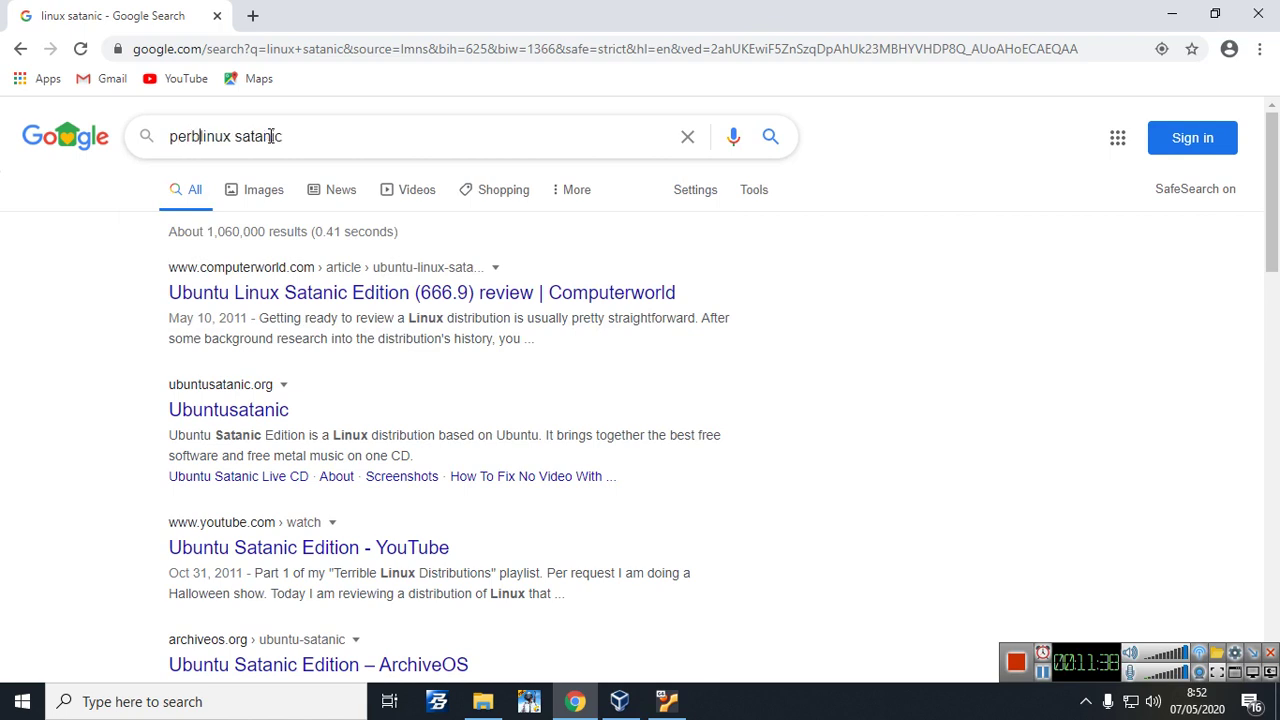
type("n")
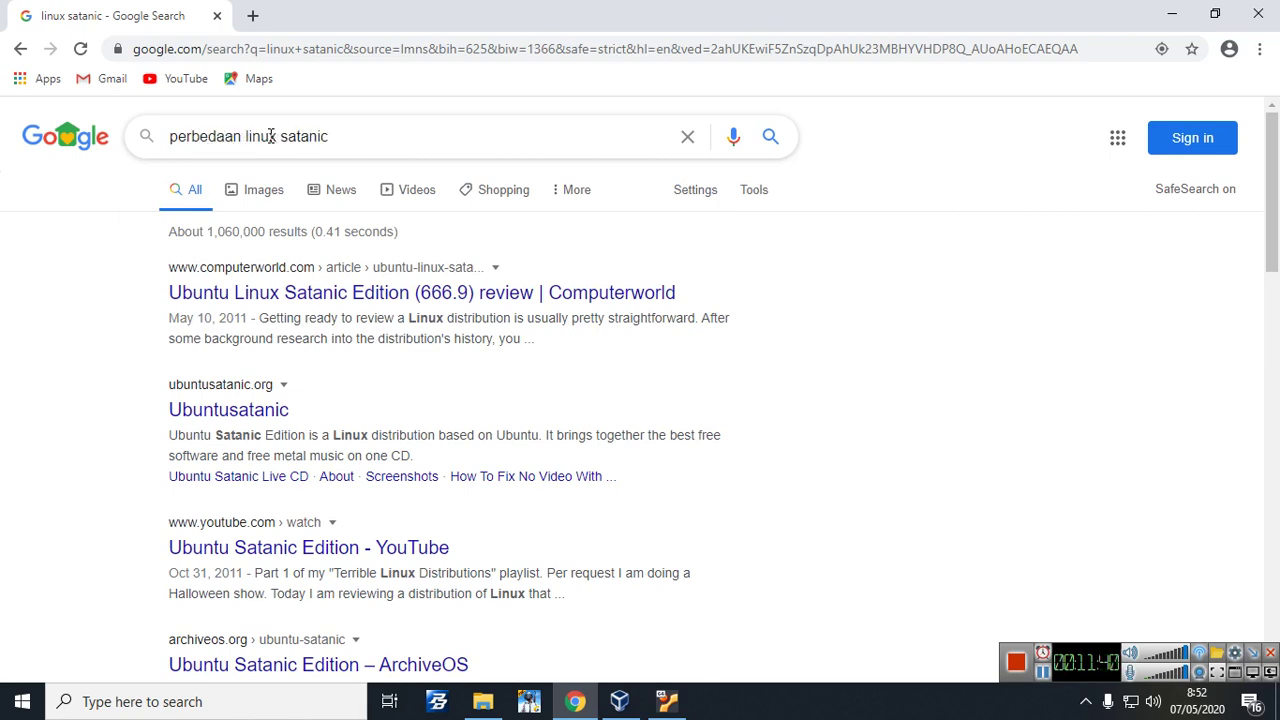
left_click(369, 130)
type("dan")
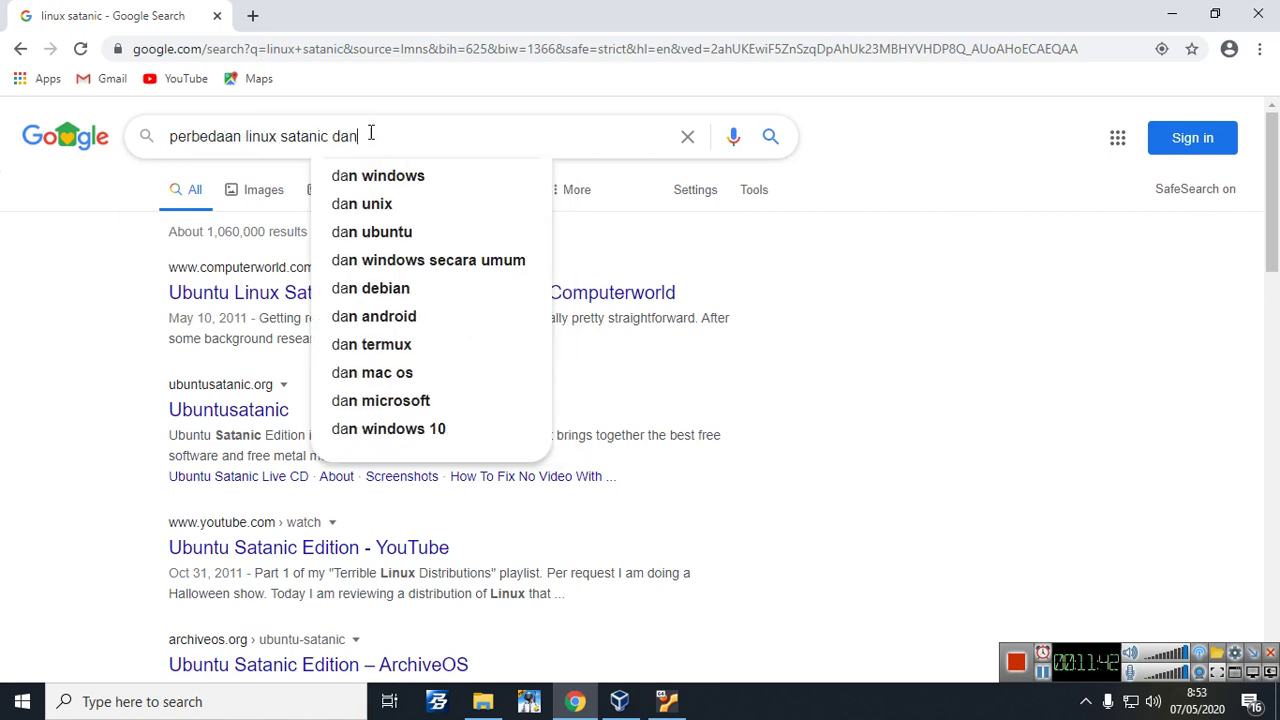
type(" linux")
key("Return")
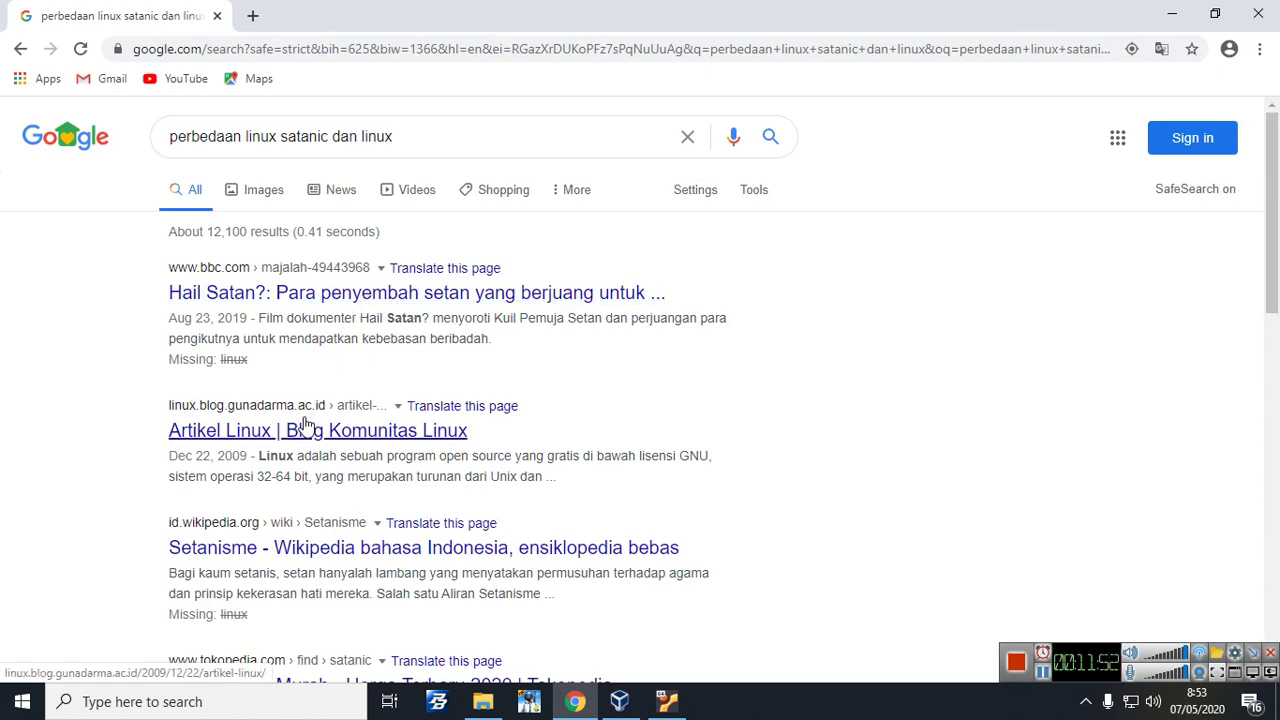
Open the BBC result in a new tab and return to the running Ubuntu installer.
right_click(406, 288)
left_click(430, 298)
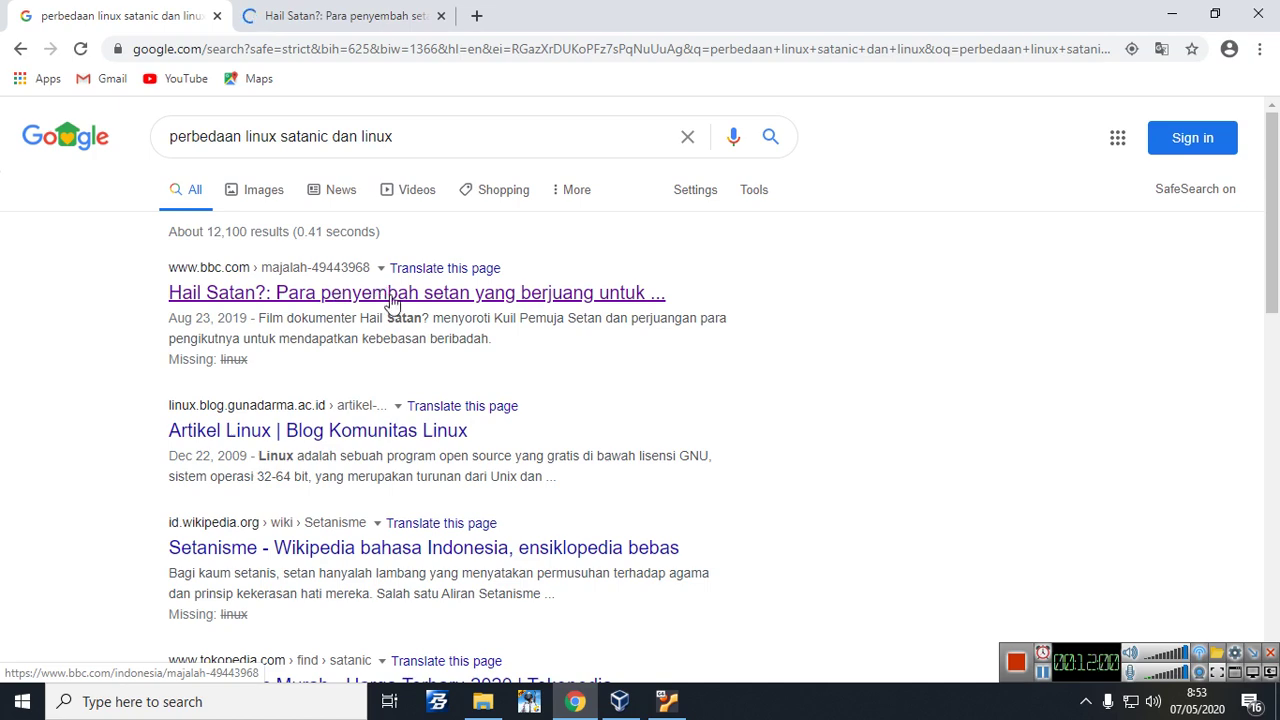
scroll(390, 303, "down", 3)
left_click(668, 701)
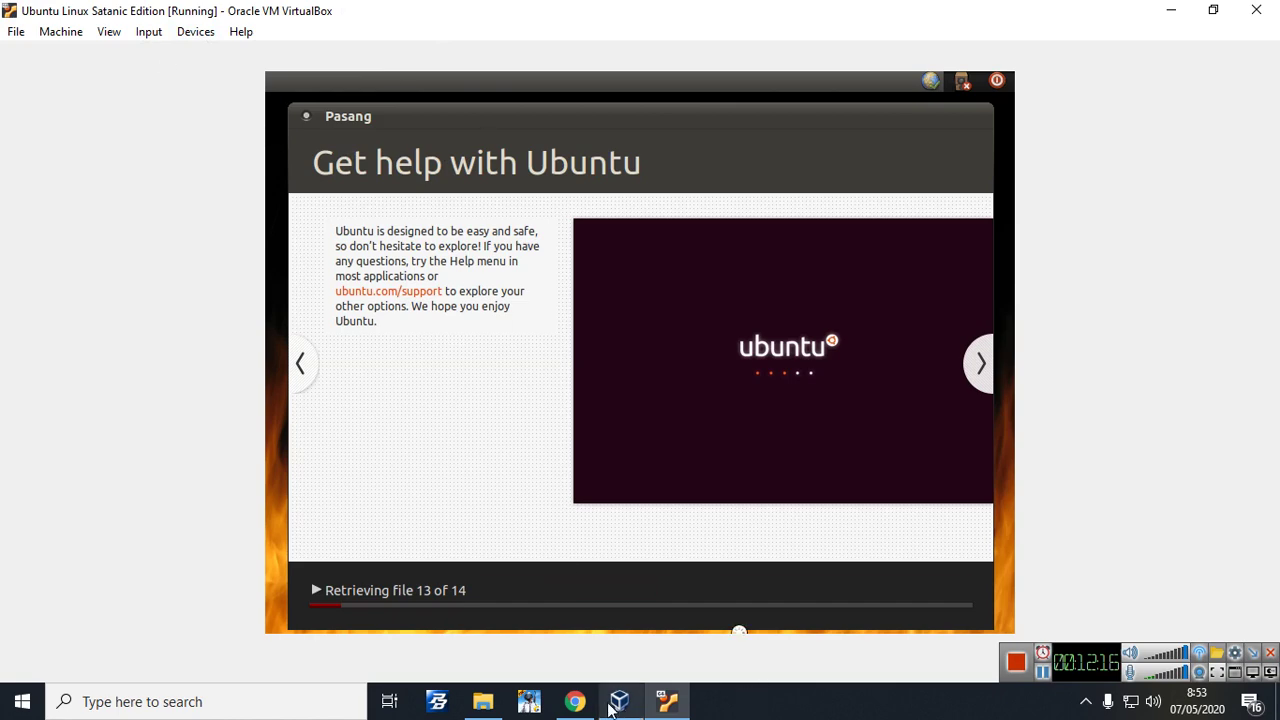
Bring Chrome forward on the BBC 'Hail Satan?' article and view its headline.
left_click(576, 702)
left_click(405, 14)
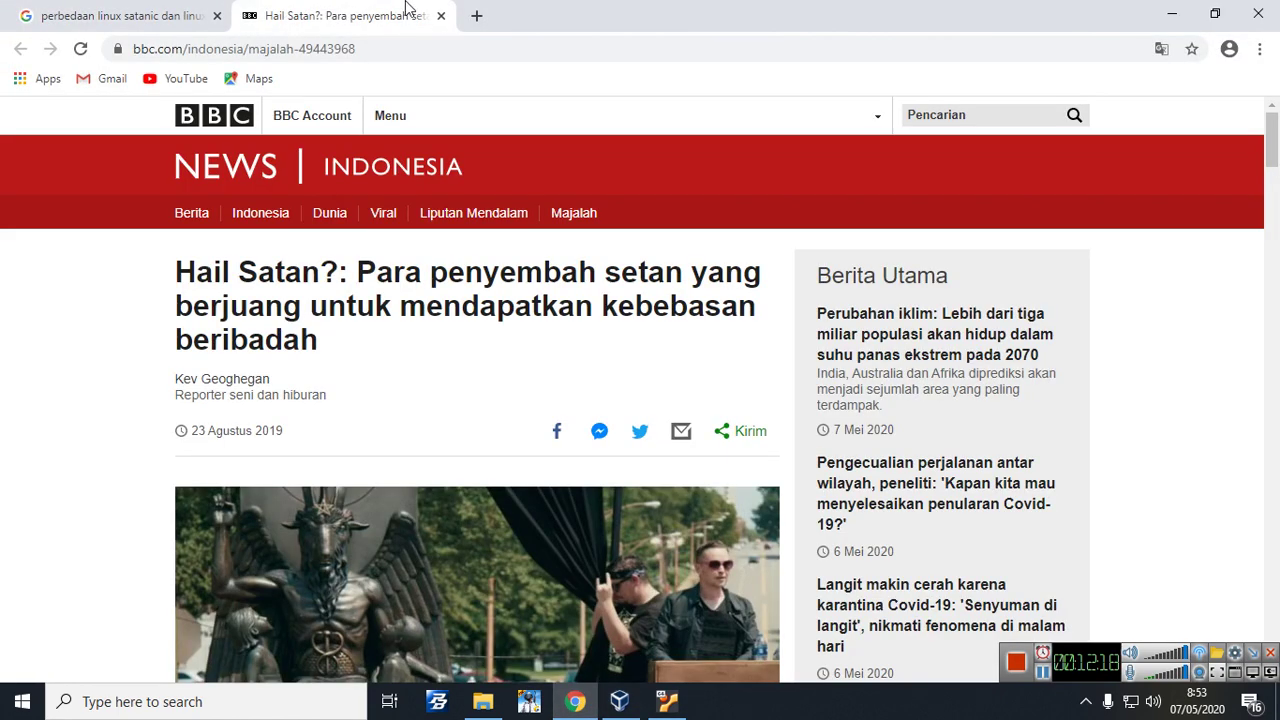
scroll(471, 211, "down", 2)
scroll(420, 200, "up", 2)
scroll(326, 329, "down", 6)
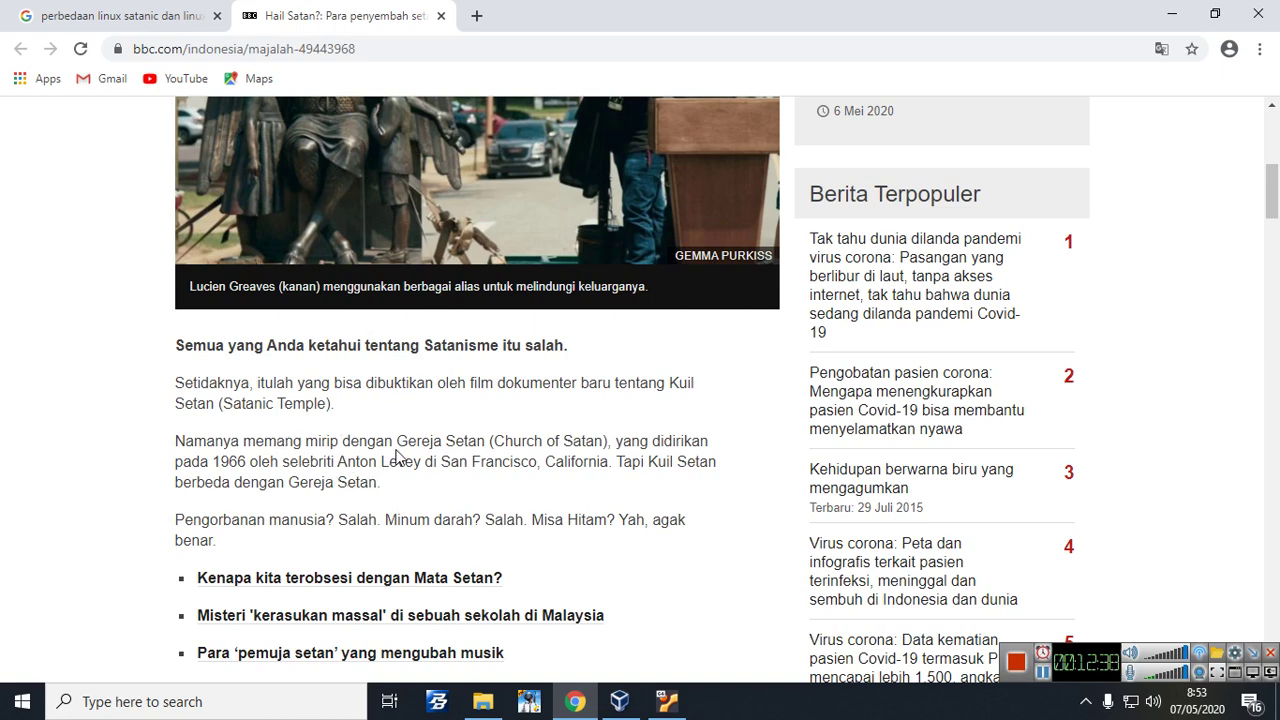
Scroll through the article body down to the Topik terkait related topics.
scroll(395, 457, "down", 1)
scroll(395, 457, "down", 1)
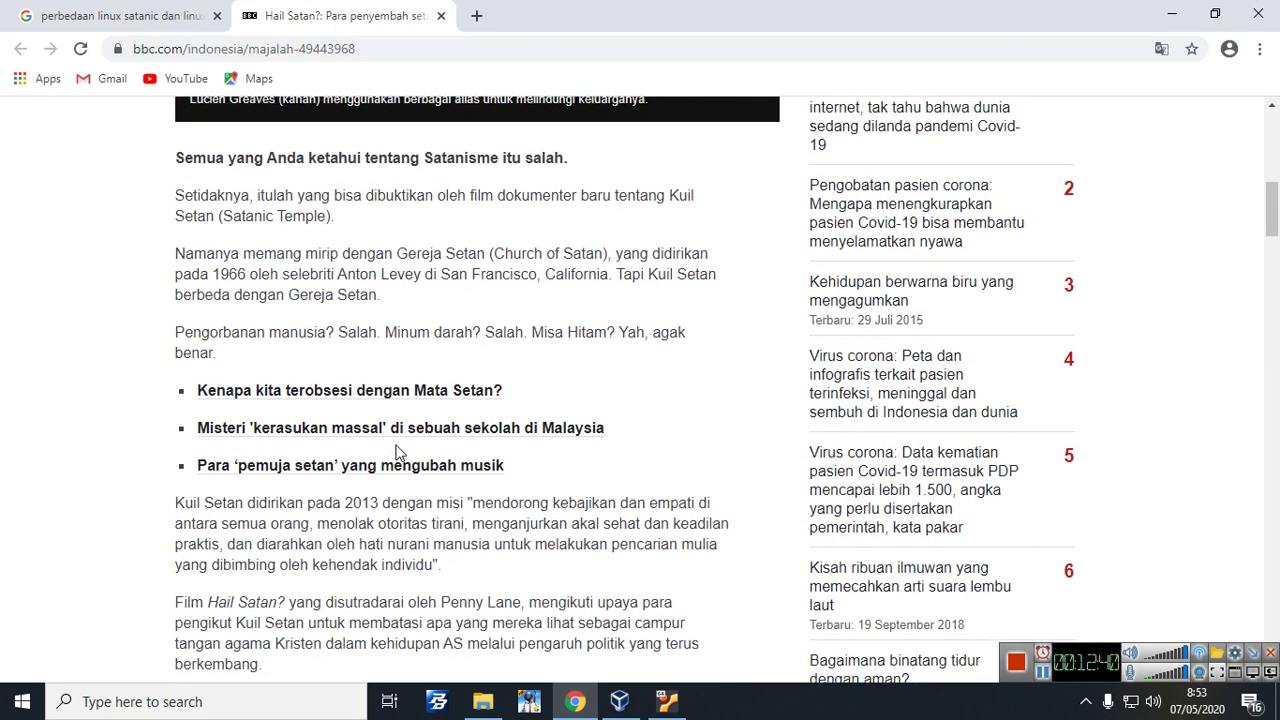
scroll(395, 453, "down", 2)
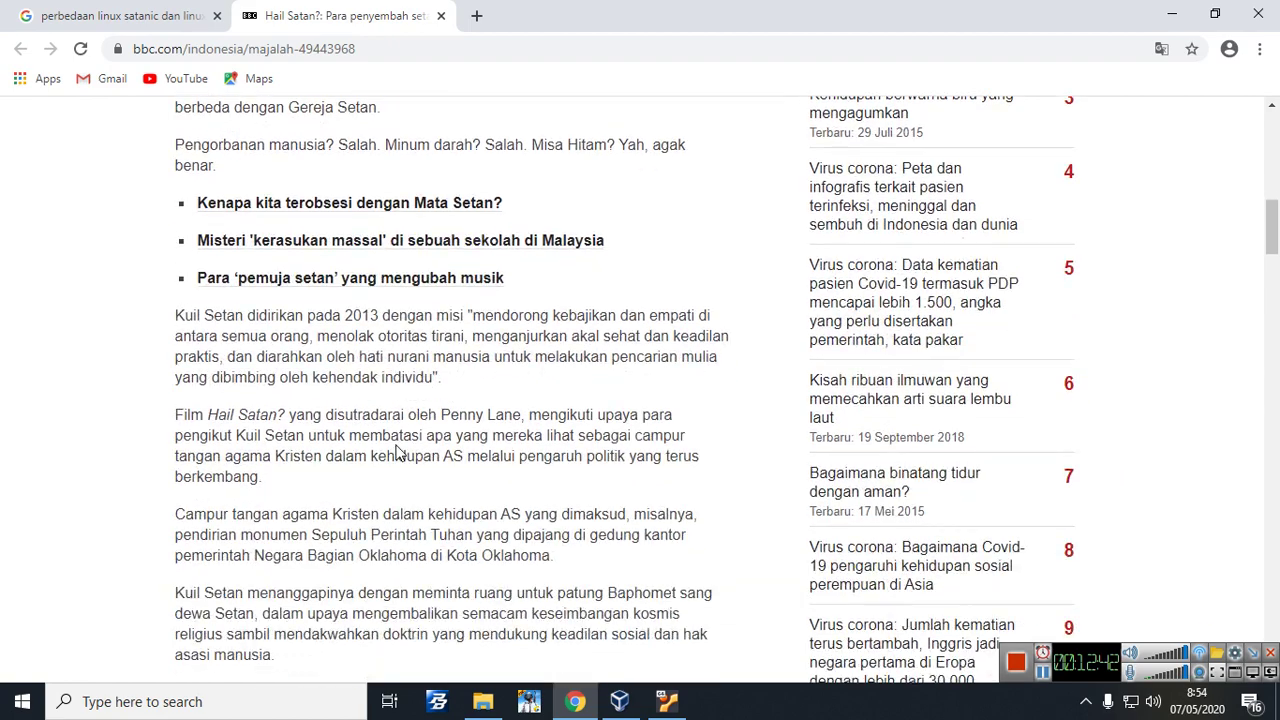
scroll(397, 453, "down", 3)
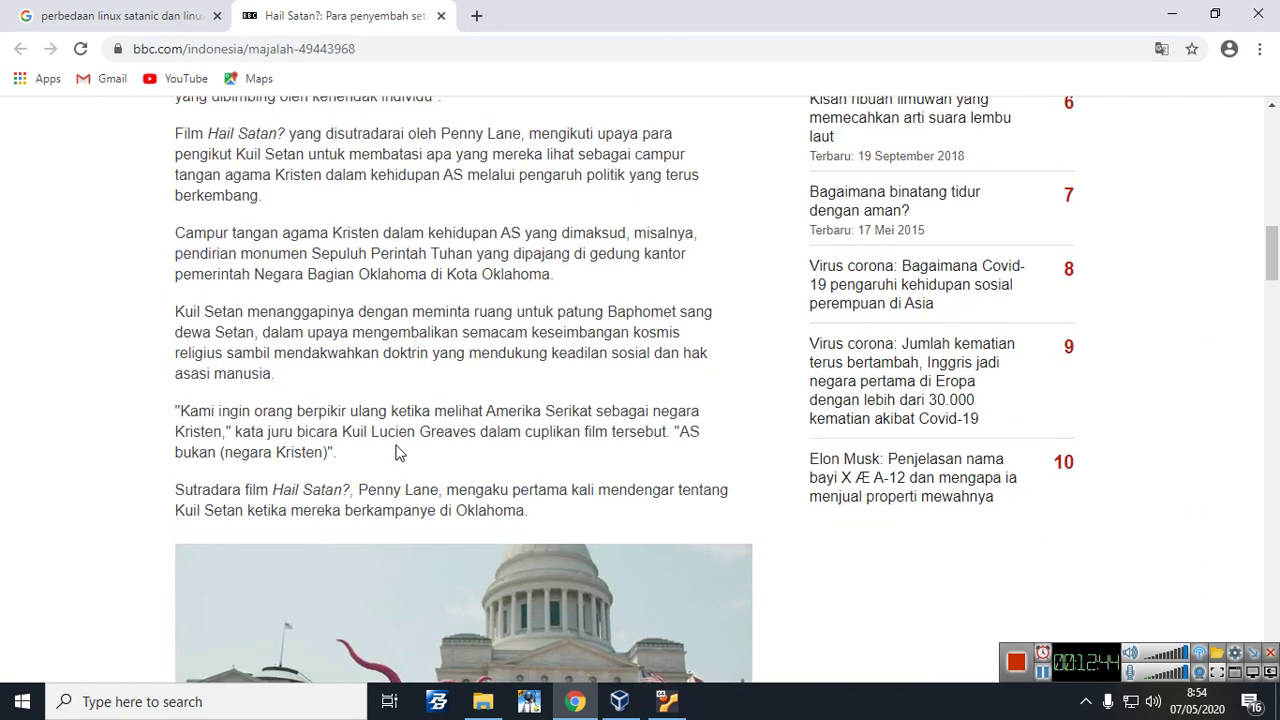
scroll(396, 453, "down", 5)
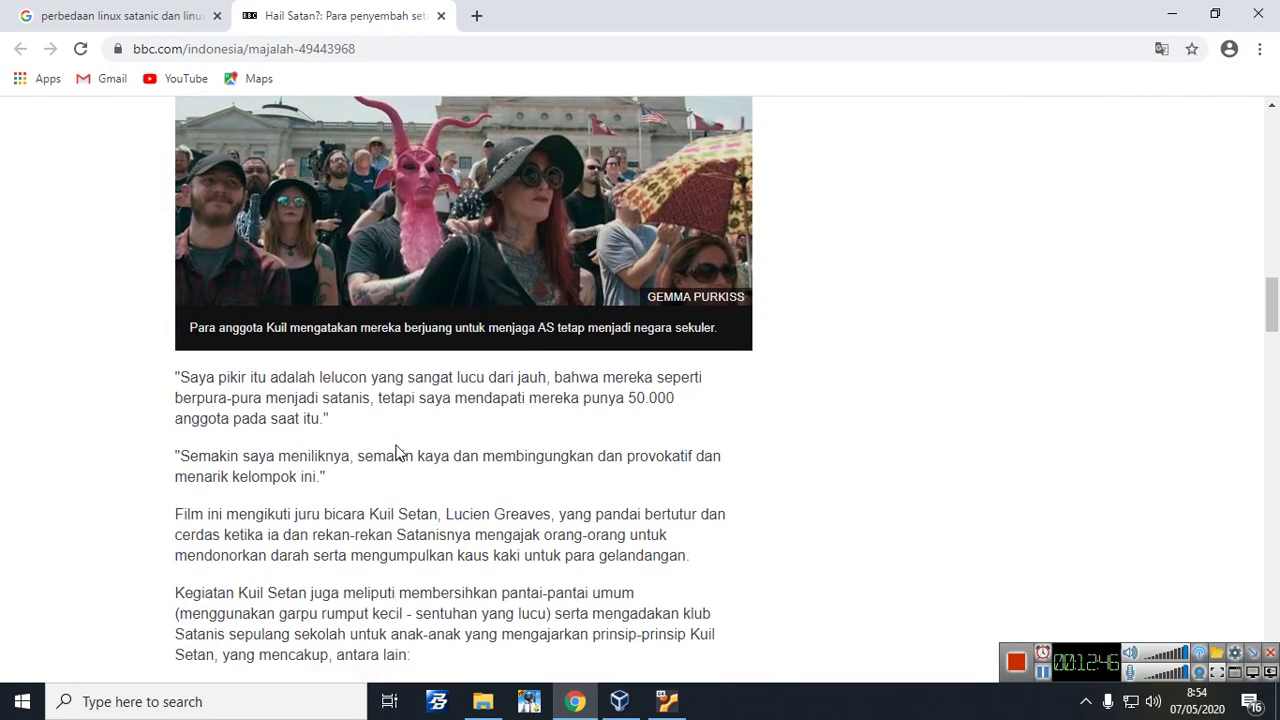
scroll(395, 453, "down", 8)
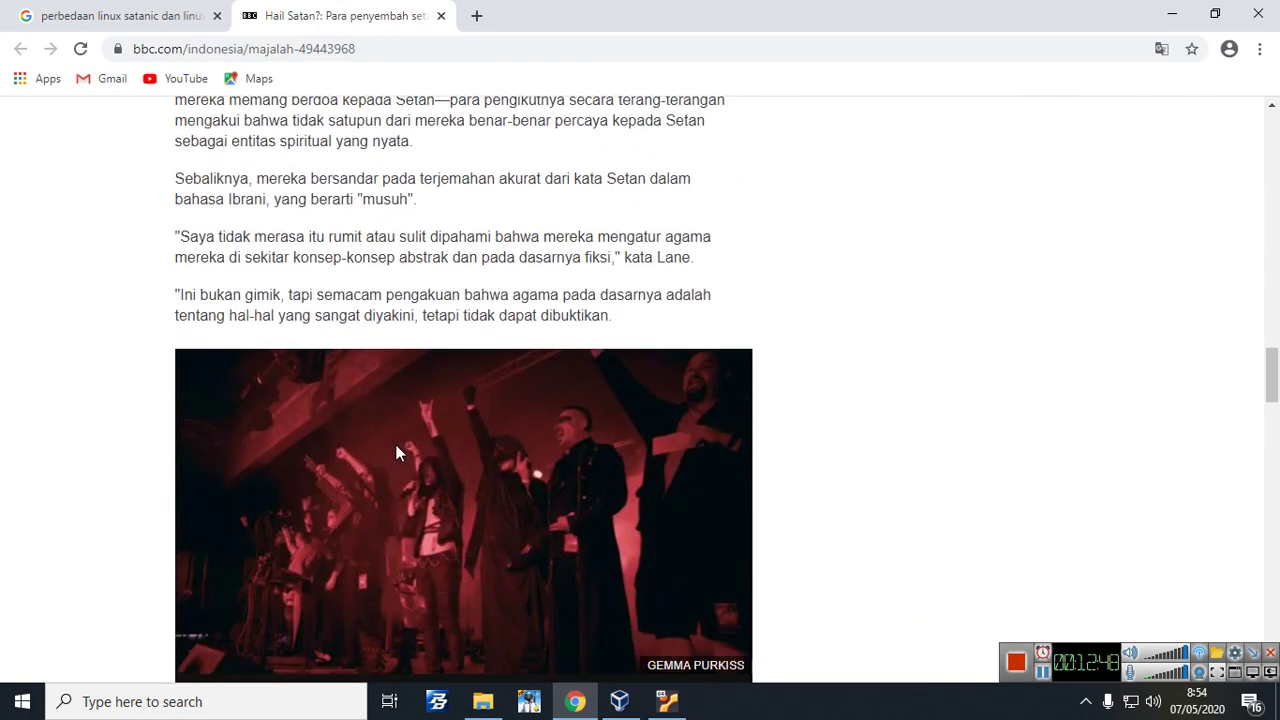
scroll(395, 453, "down", 7)
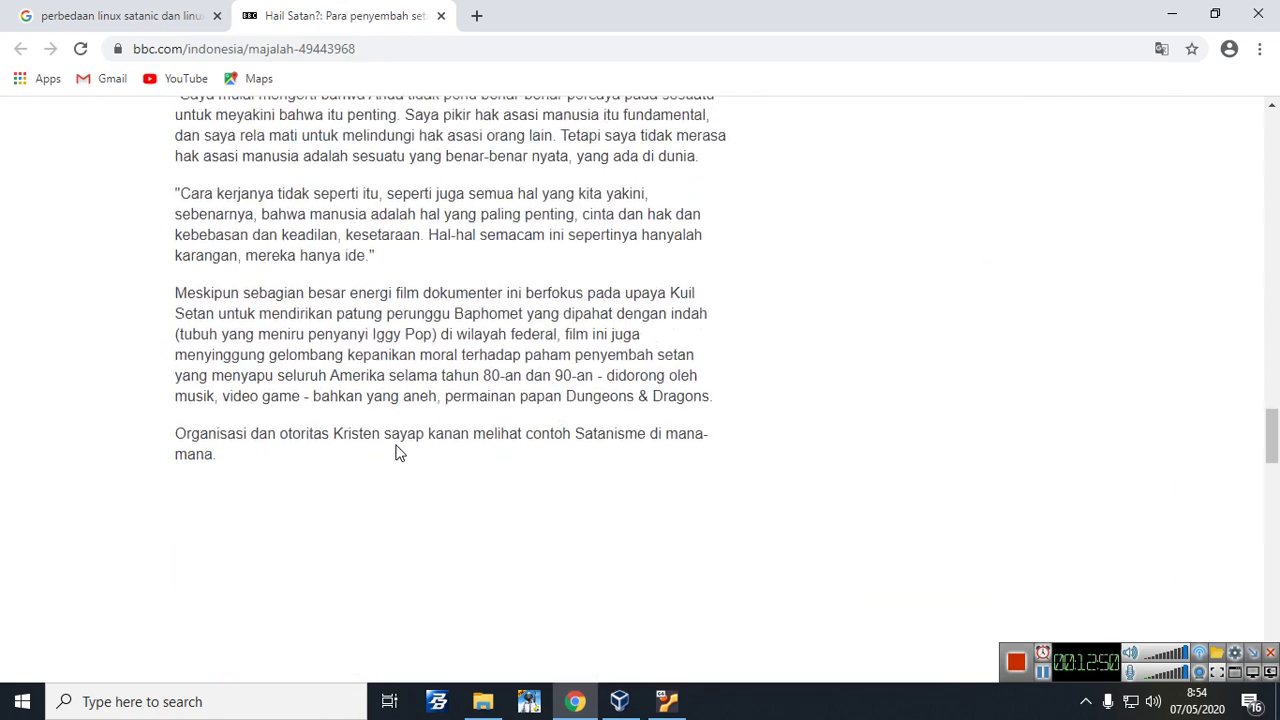
scroll(395, 453, "down", 4)
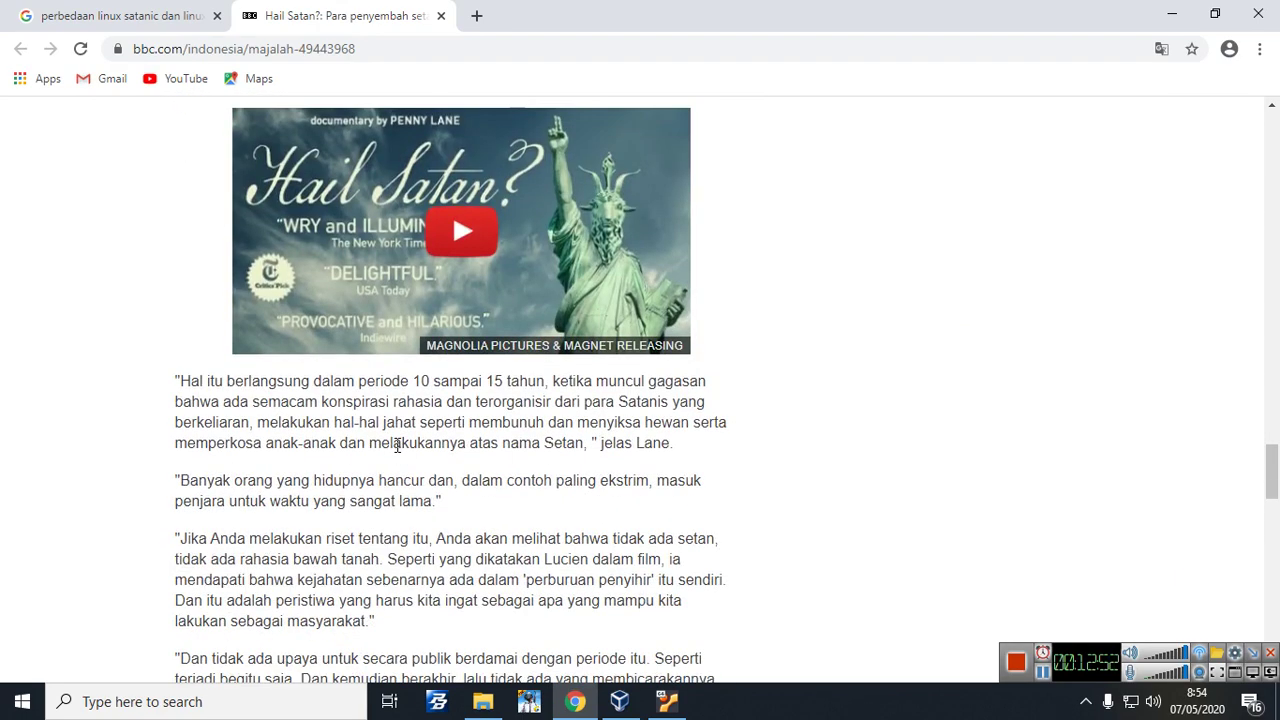
scroll(397, 445, "down", 7)
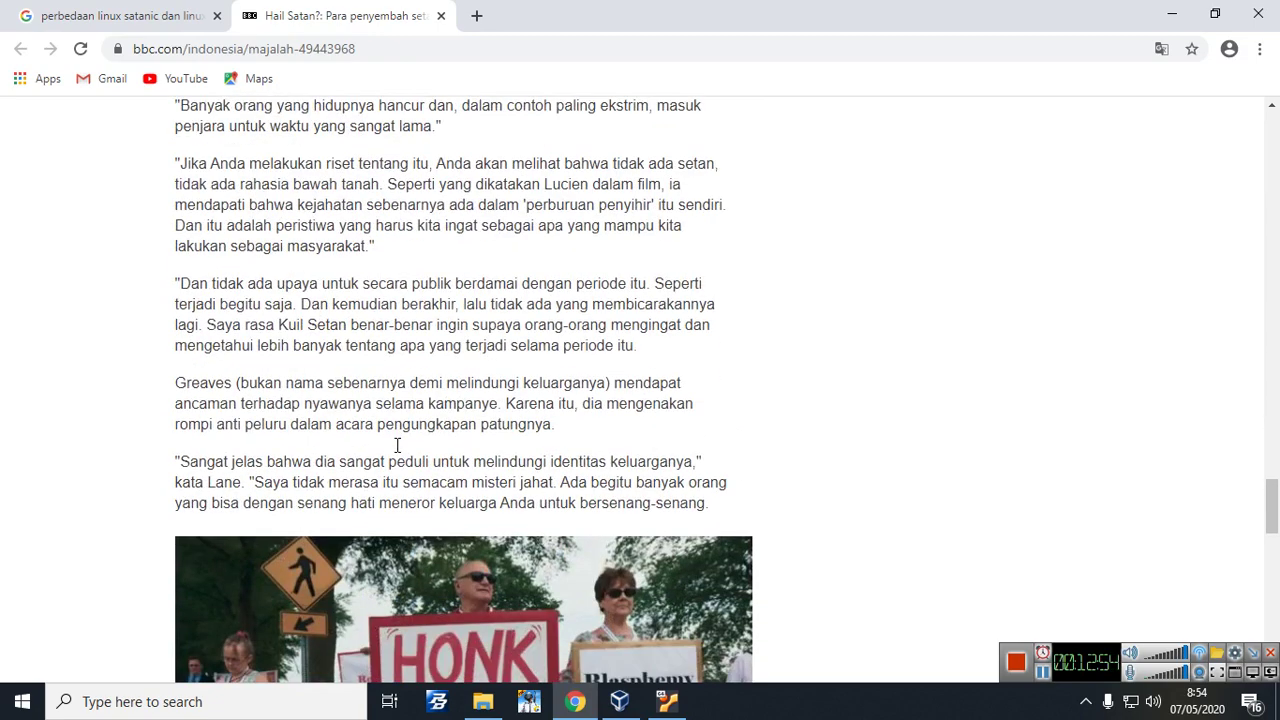
scroll(397, 453, "down", 4)
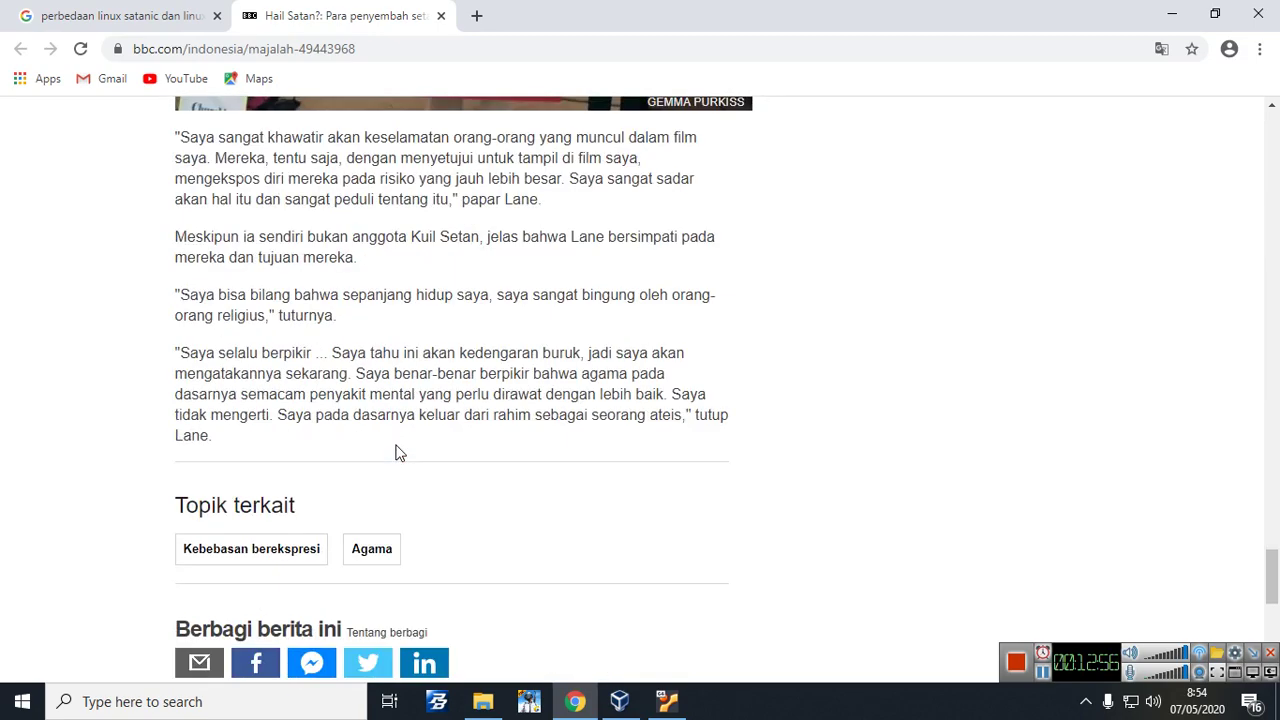
left_click(50, 20)
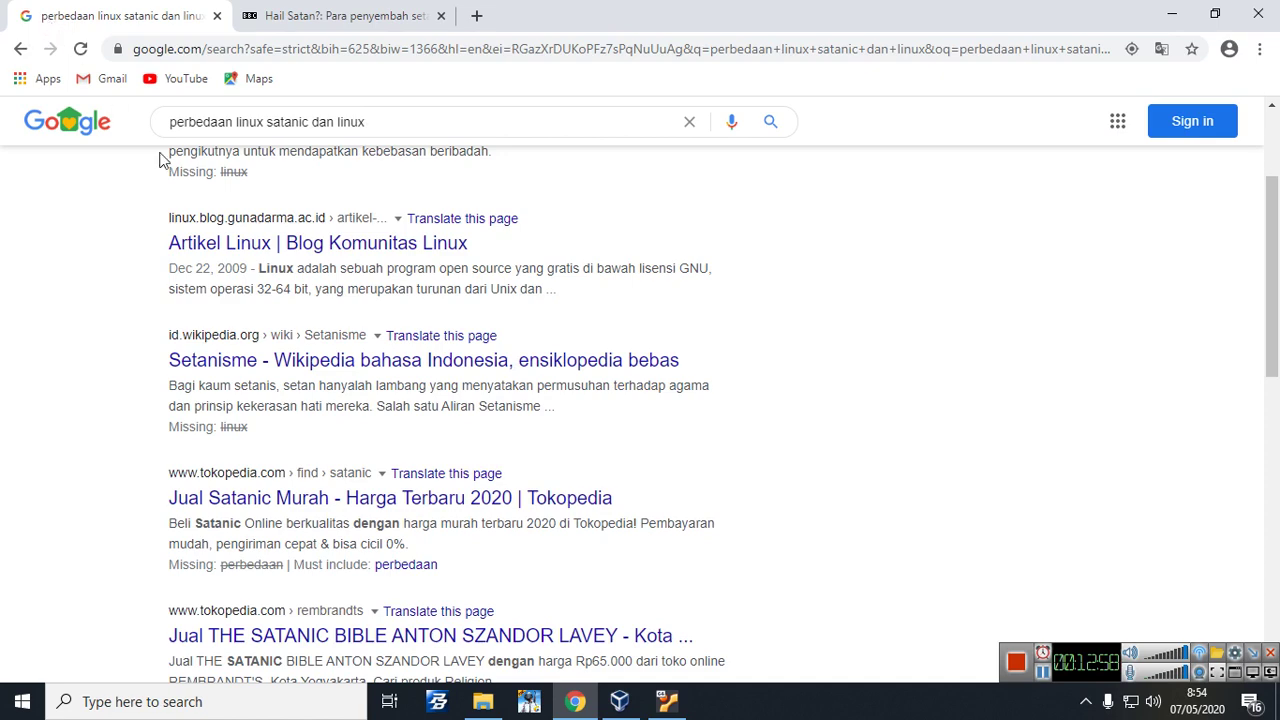
scroll(425, 415, "down", 2)
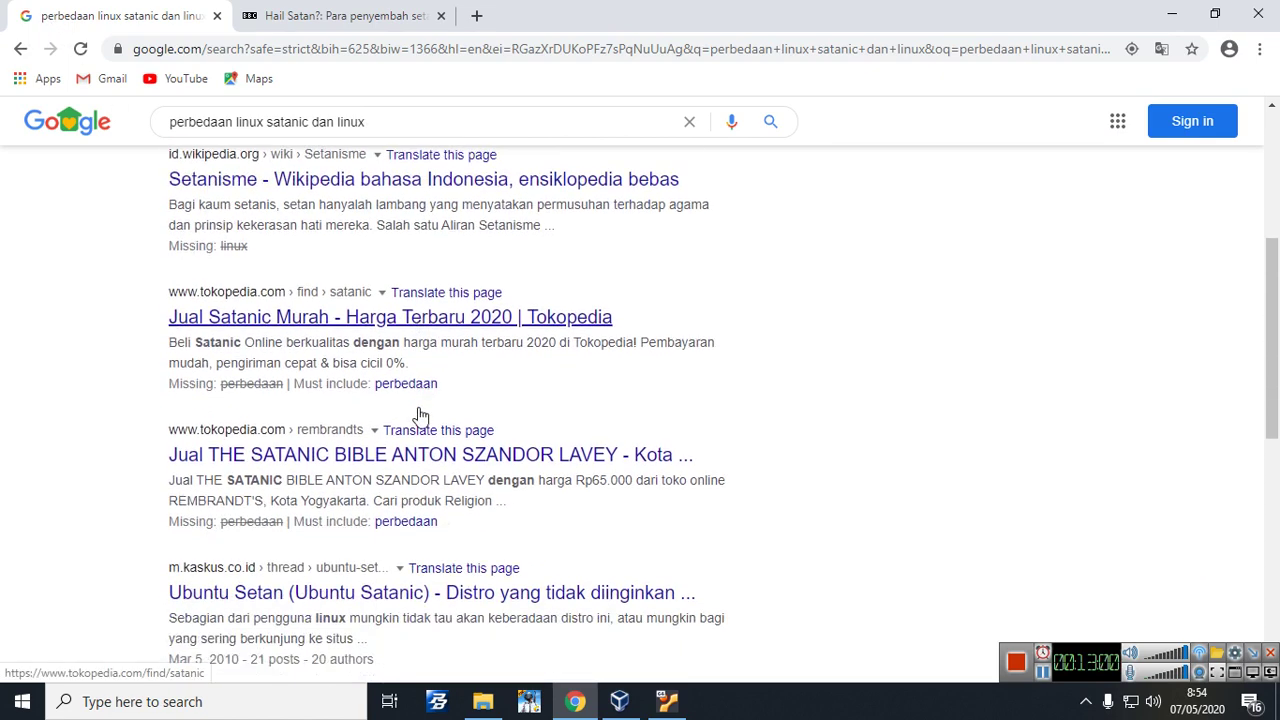
scroll(420, 415, "down", 1)
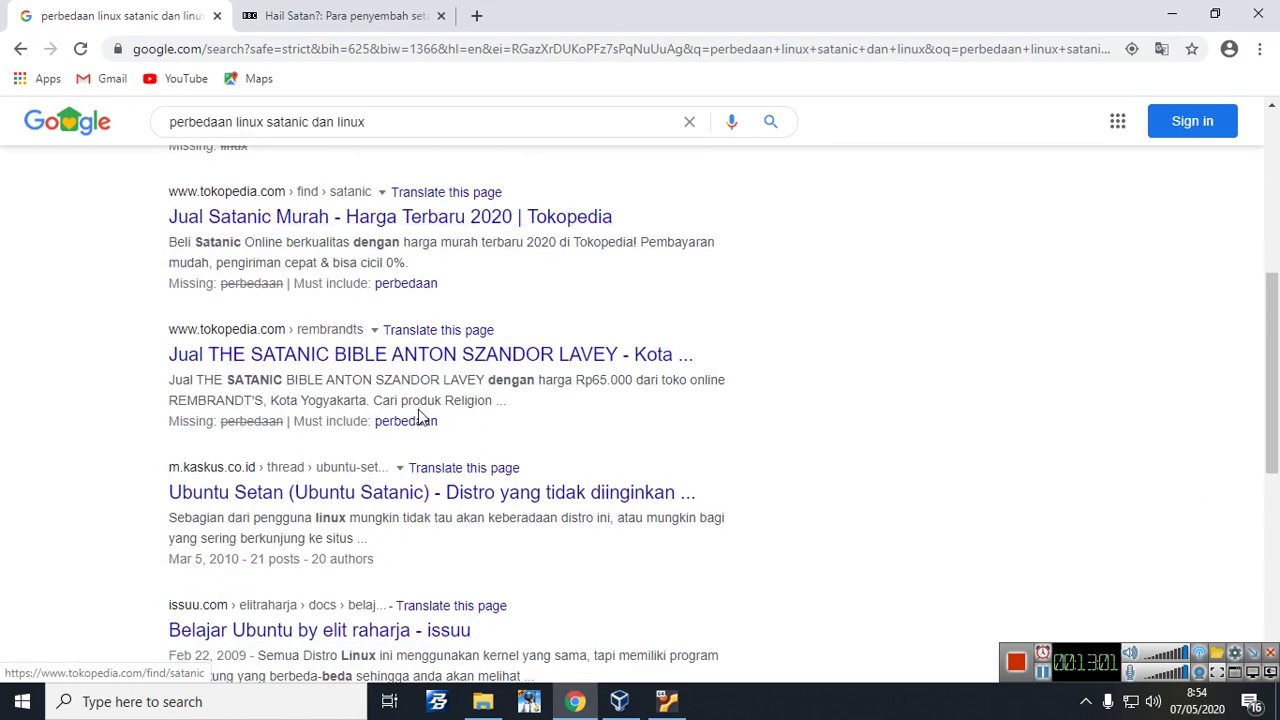
right_click(405, 498)
left_click(428, 507)
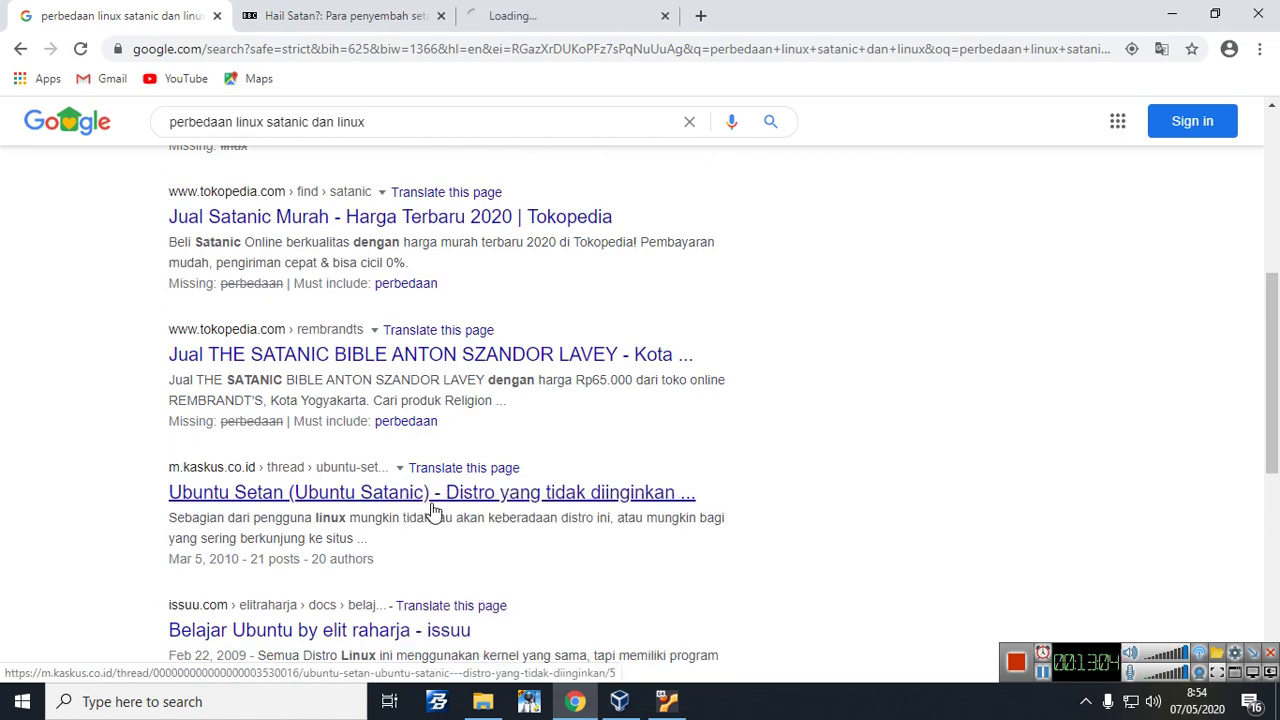
scroll(435, 513, "down", 1)
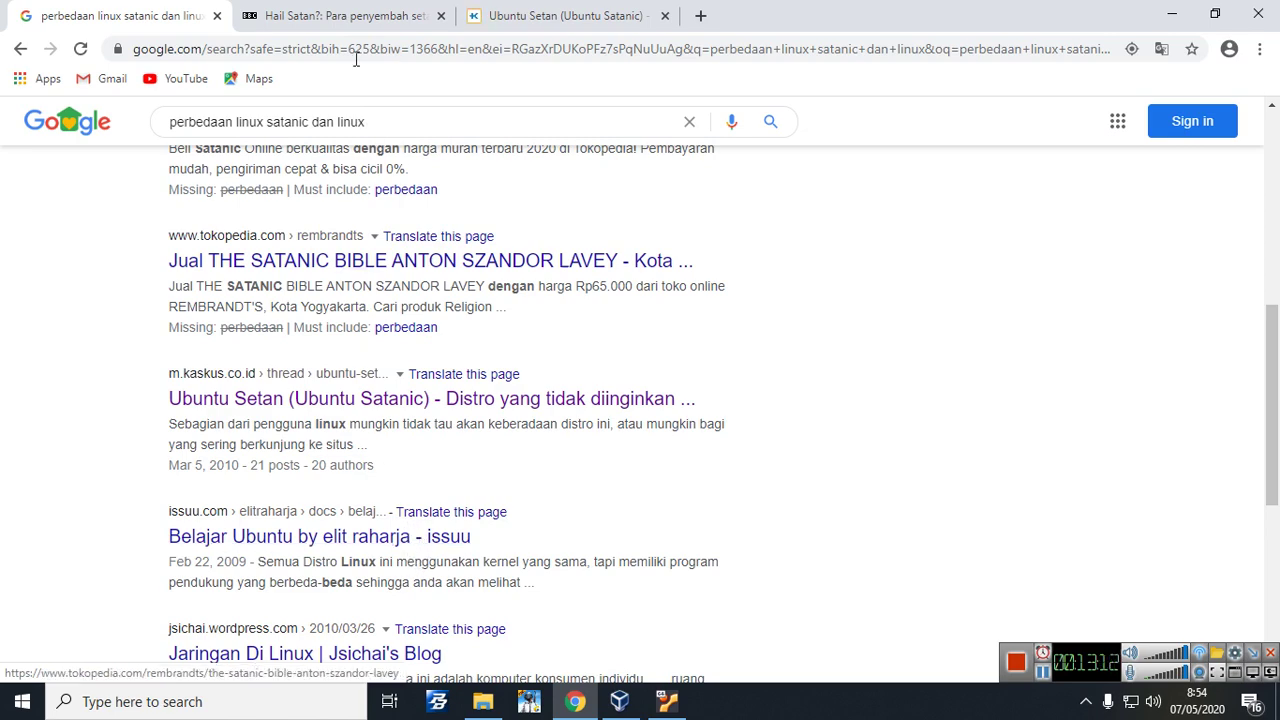
left_click(578, 18)
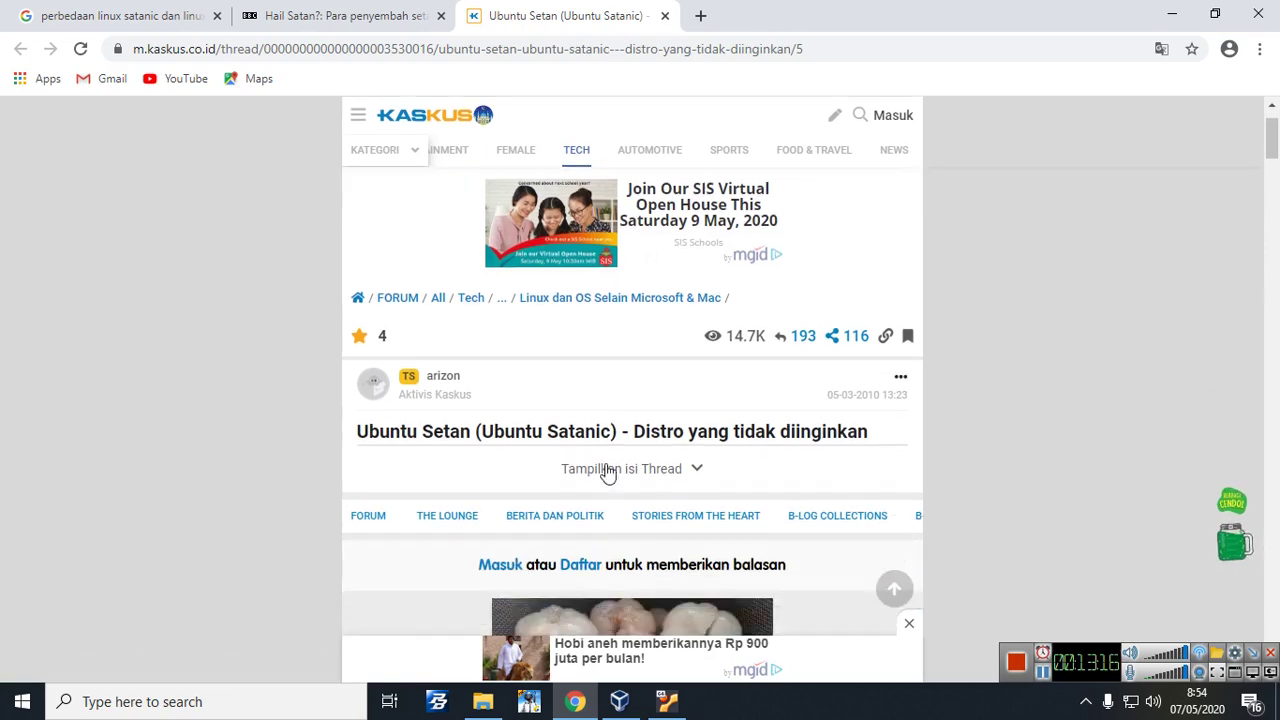
scroll(700, 420, "down", 9)
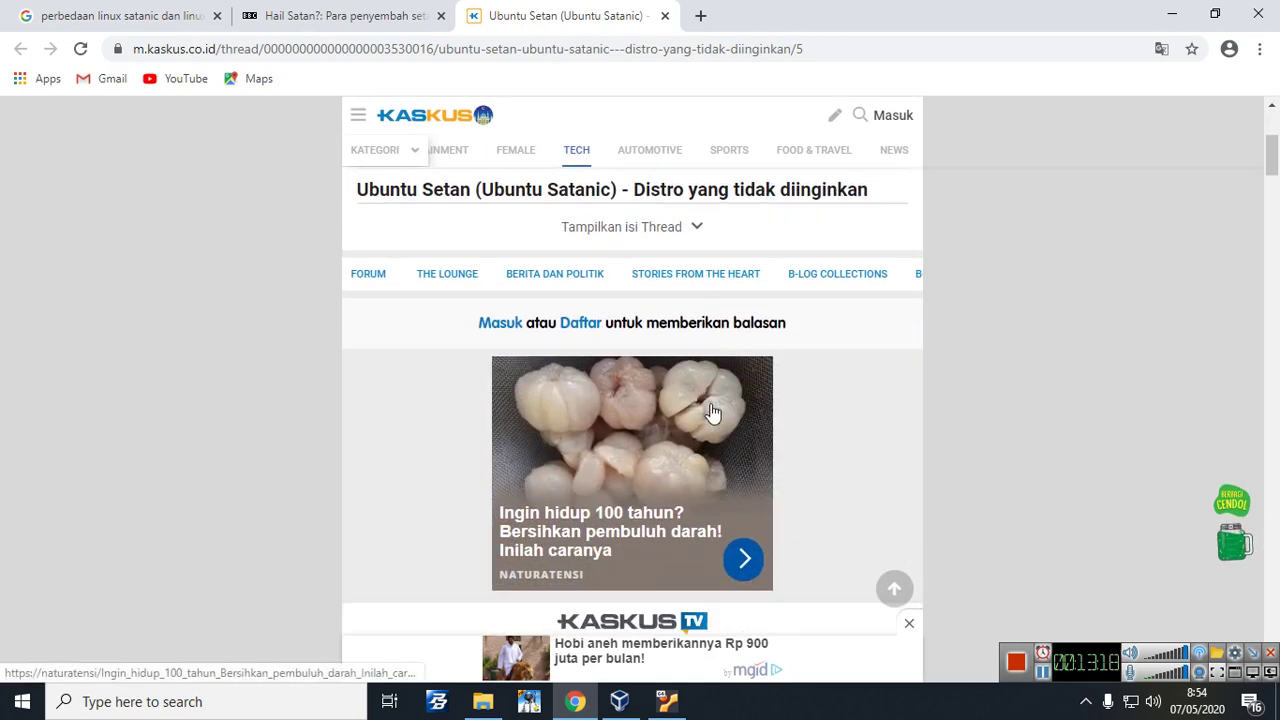
scroll(713, 405, "down", 2)
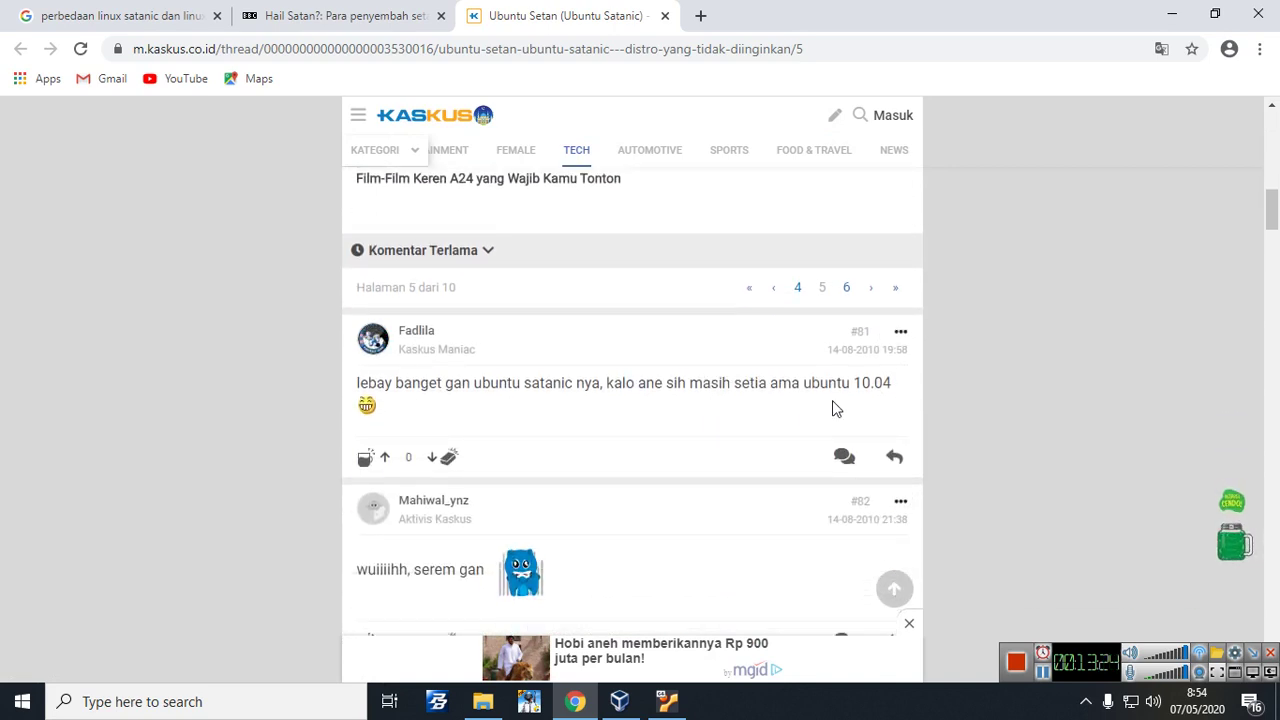
scroll(683, 453, "down", 3)
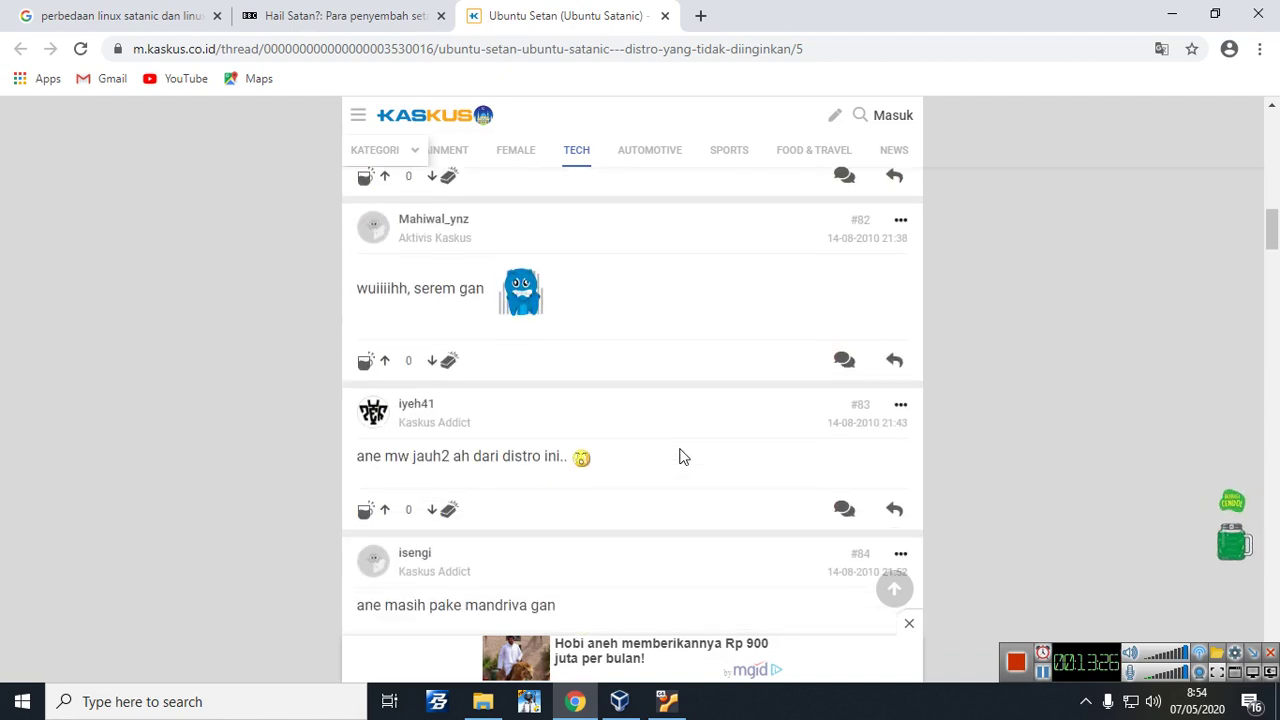
scroll(679, 456, "down", 1)
scroll(679, 456, "down", 8)
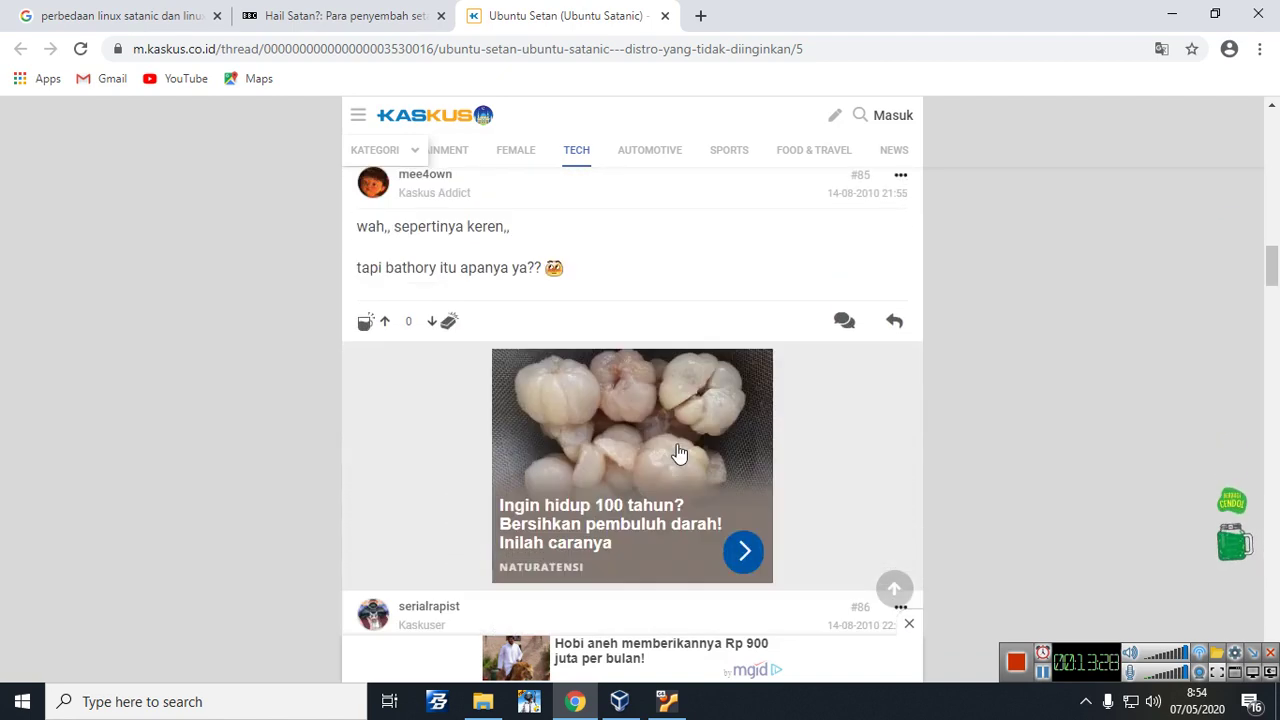
left_click(680, 706)
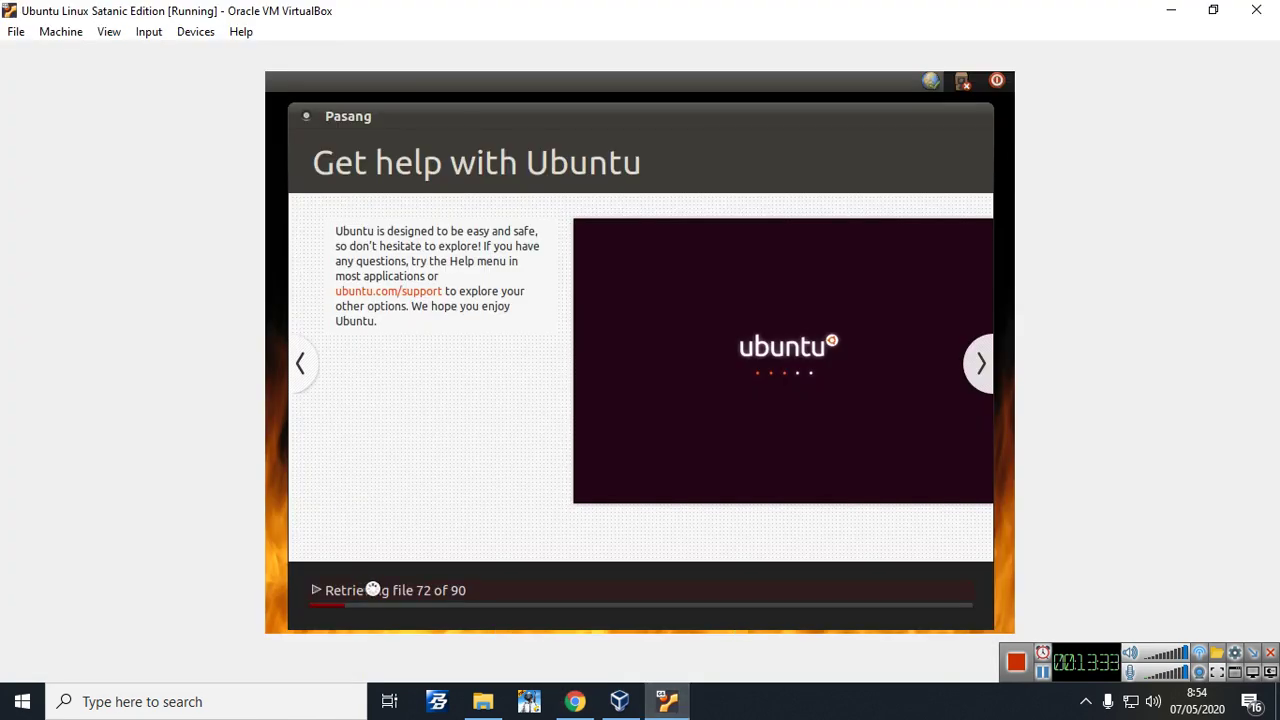
left_click(620, 706)
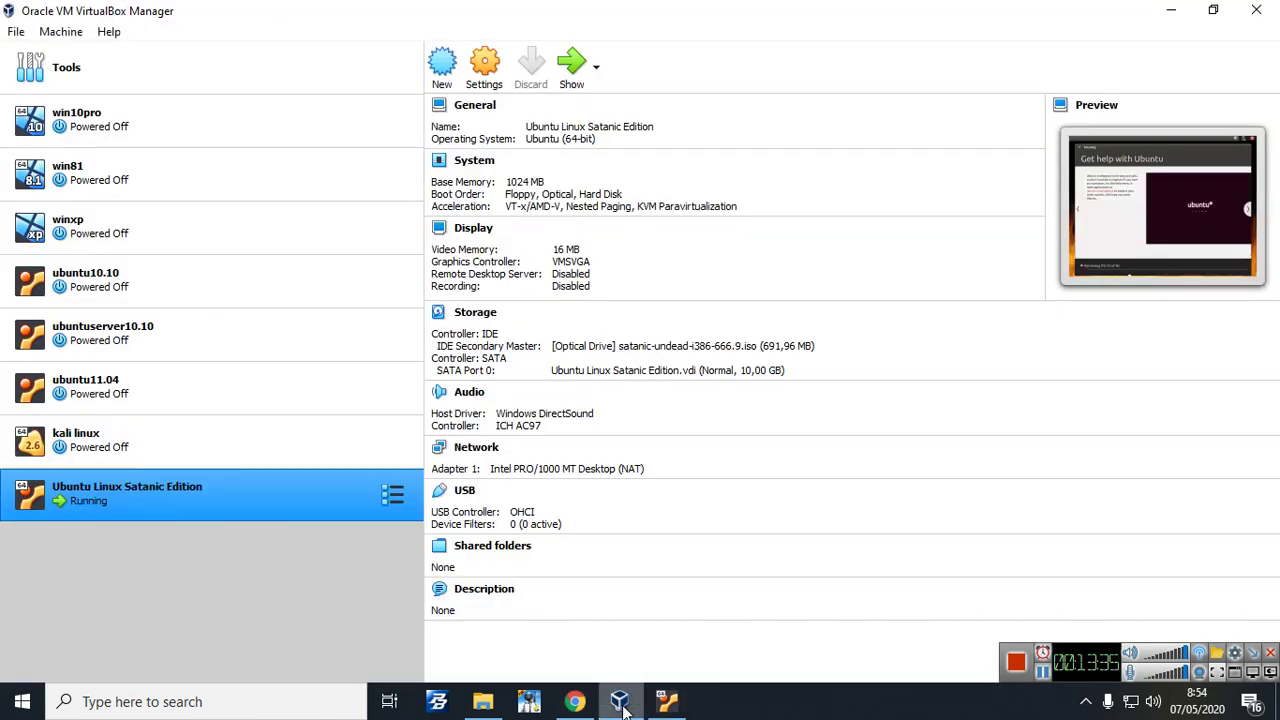
left_click(575, 701)
scroll(551, 600, "down", 5)
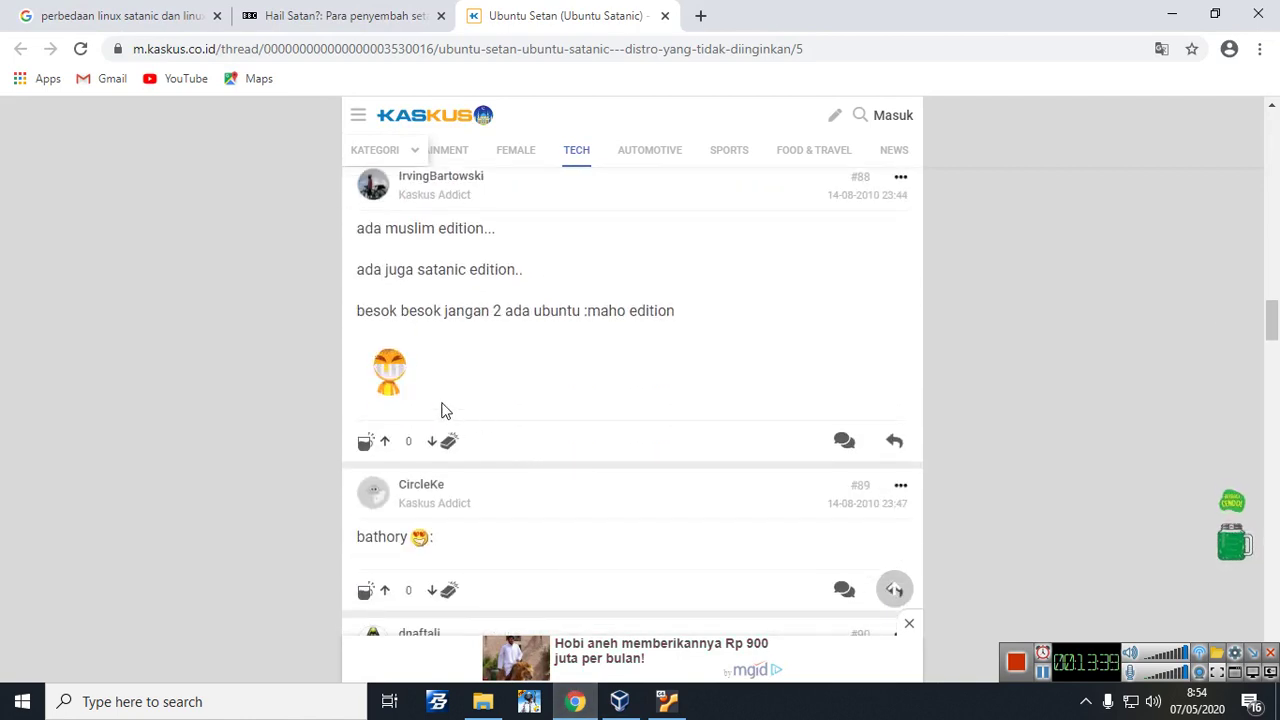
Scroll further down the Kaskus thread, then return to the 'perbedaan linux satanic dan linux' Google results.
scroll(474, 283, "down", 9)
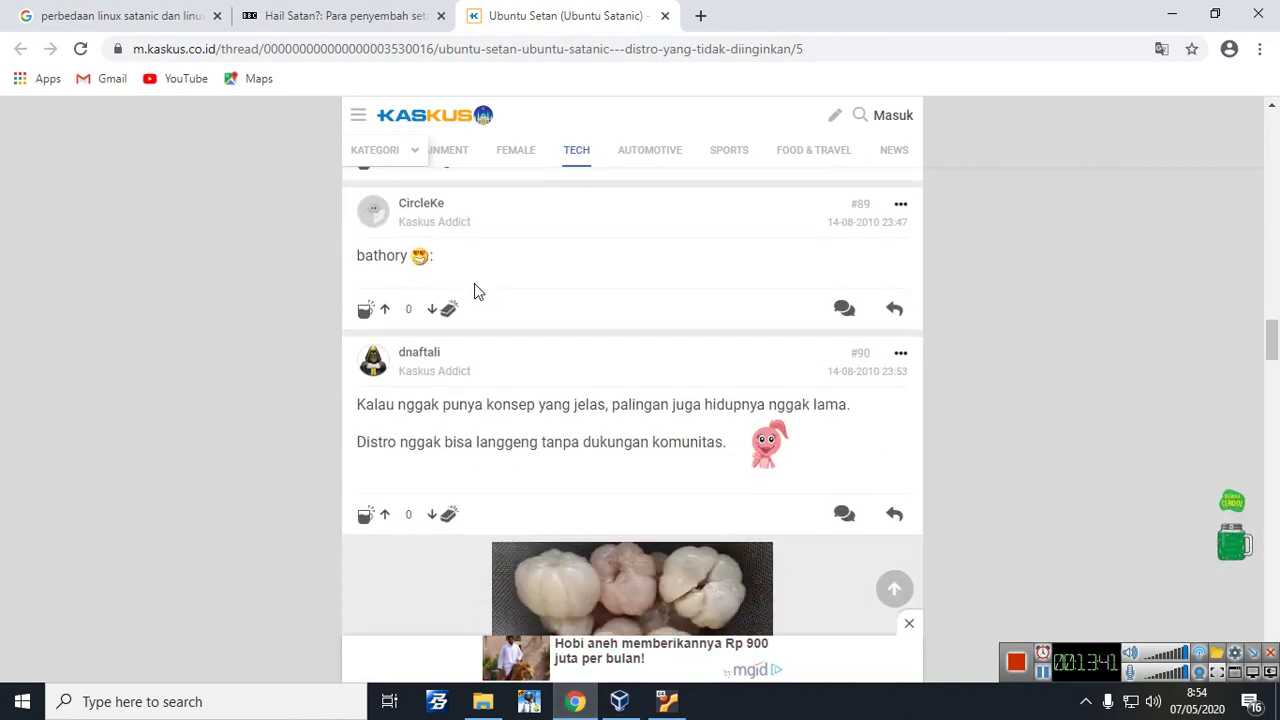
scroll(495, 320, "down", 7)
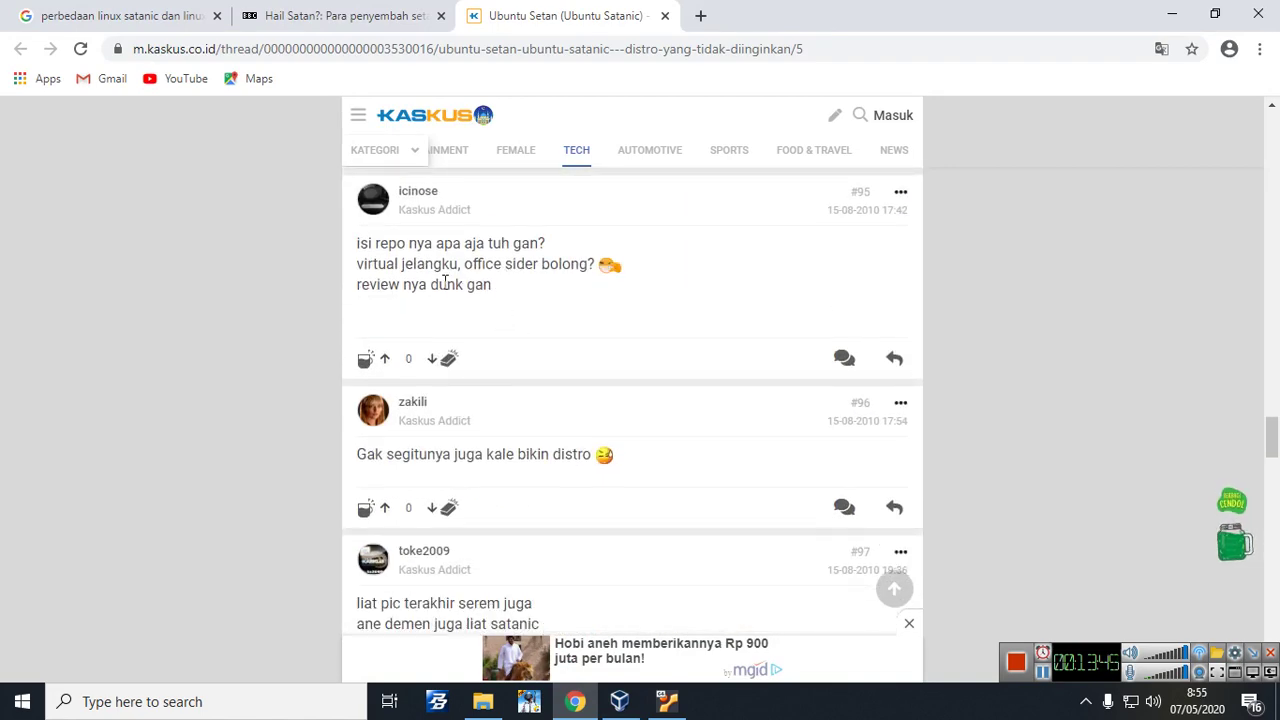
left_click(165, 12)
scroll(490, 298, "down", 4)
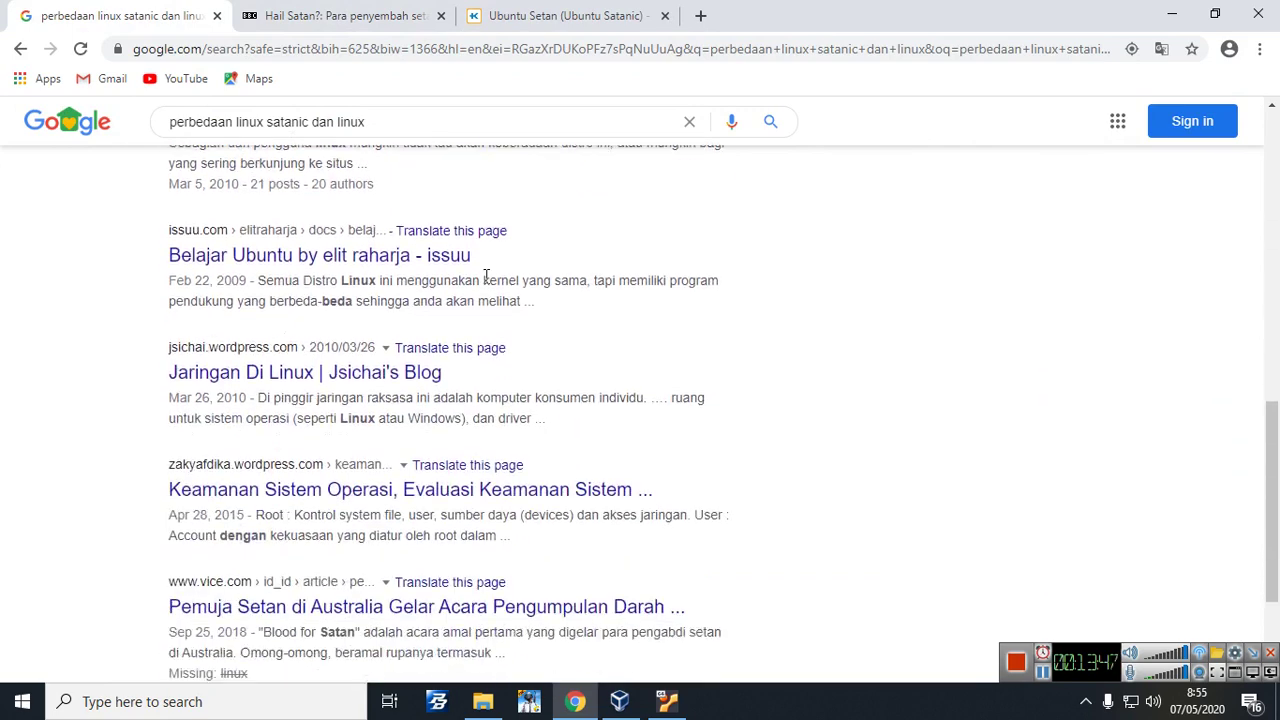
scroll(492, 300, "up", 10)
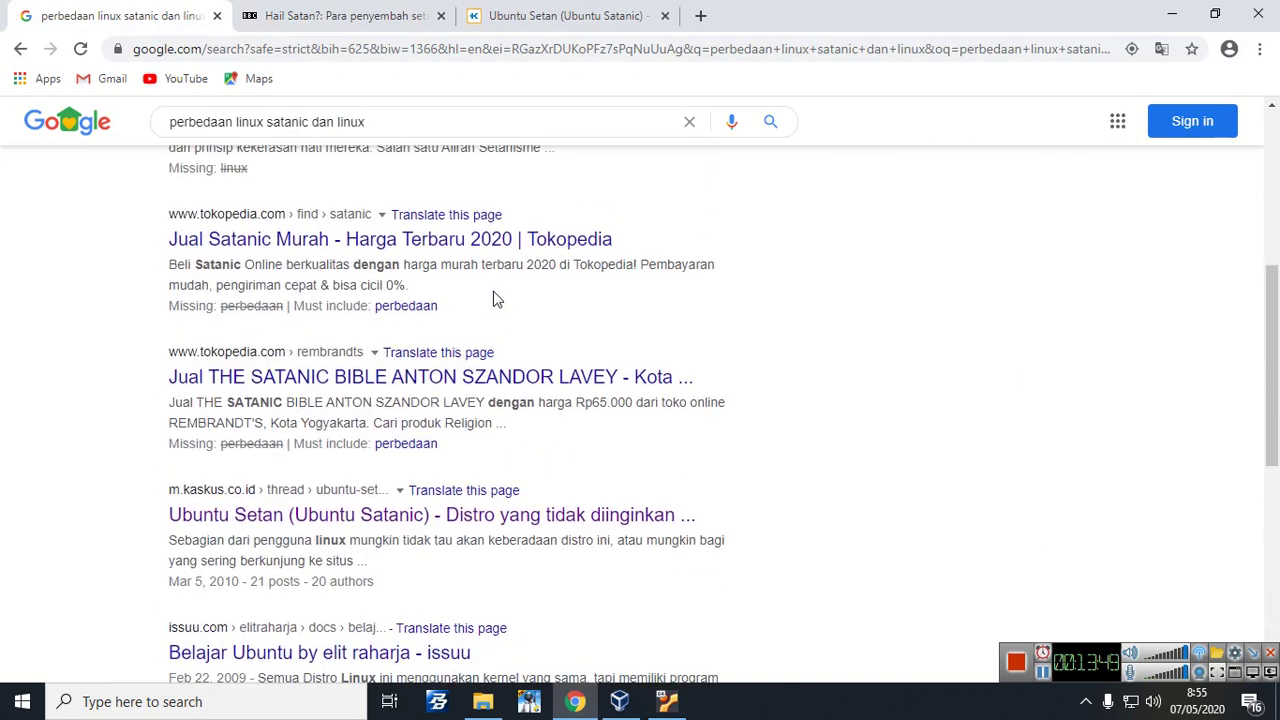
Change the Google query to 'ubuntu satanic adalah' and run the search.
left_click_drag(245, 138, 8, 140)
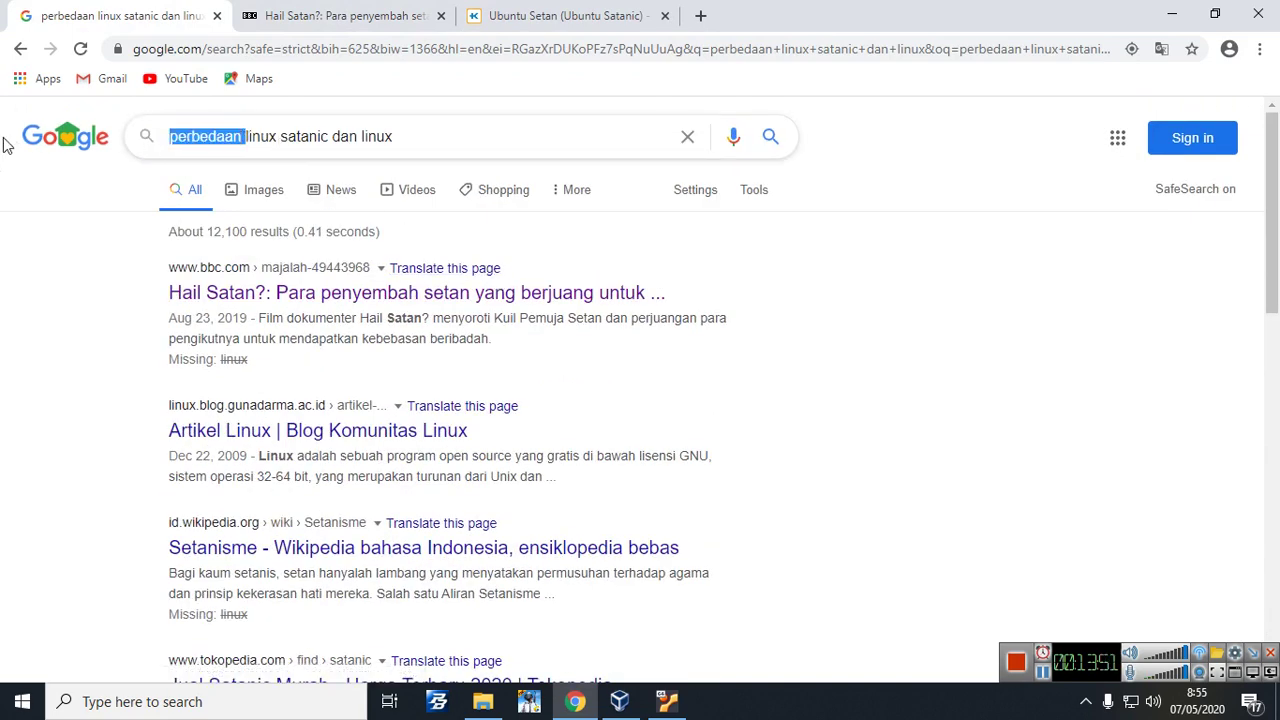
key("BackSpace")
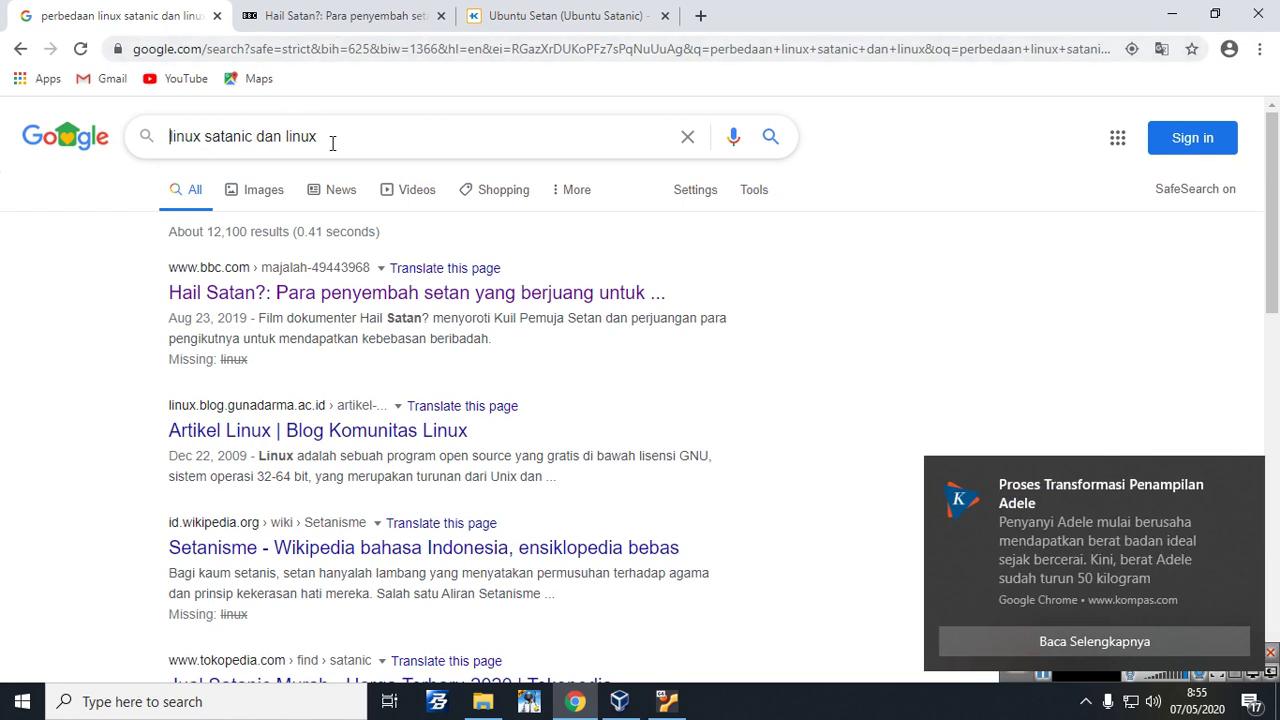
left_click_drag(199, 136, 55, 143)
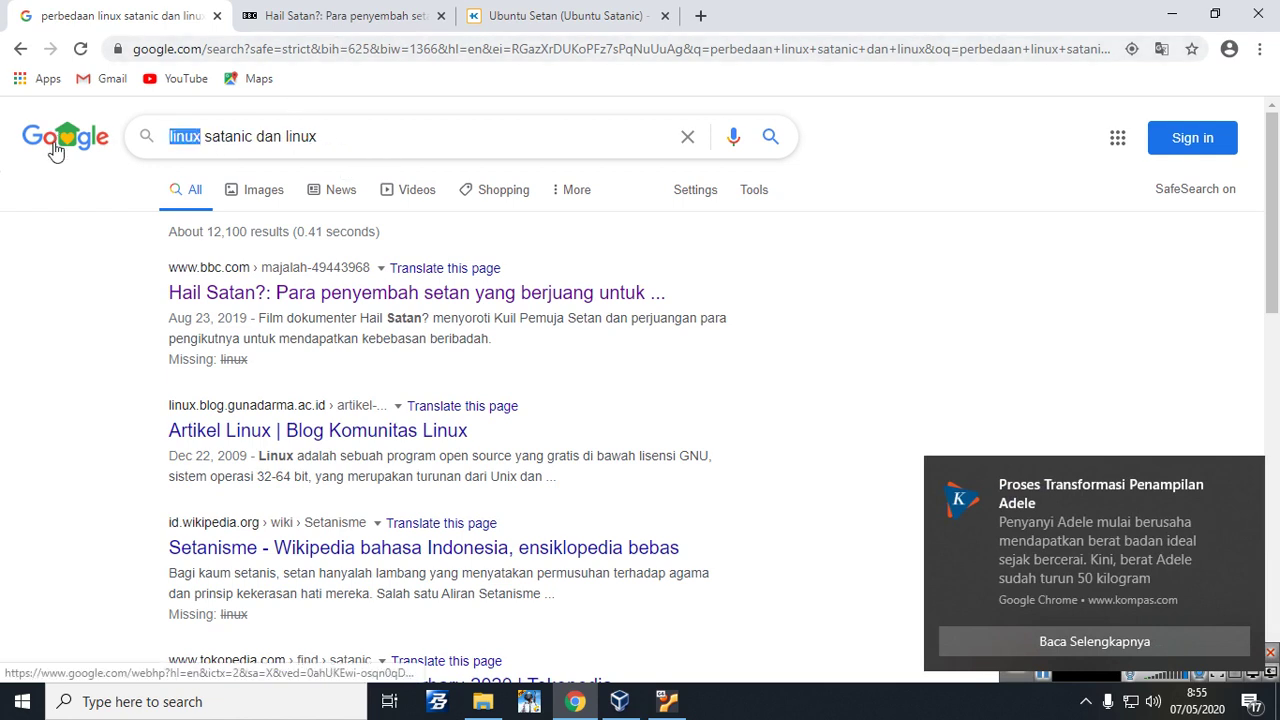
type("ubuntu")
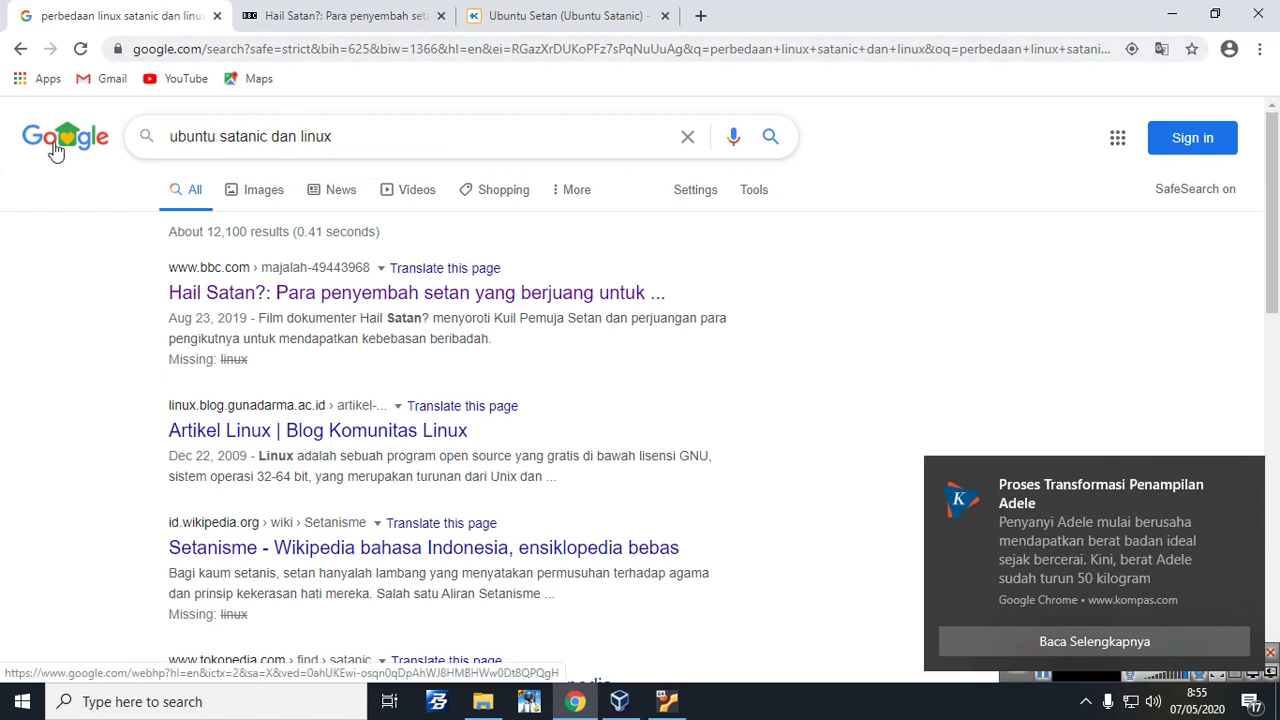
left_click_drag(340, 136, 280, 143)
type("adalah")
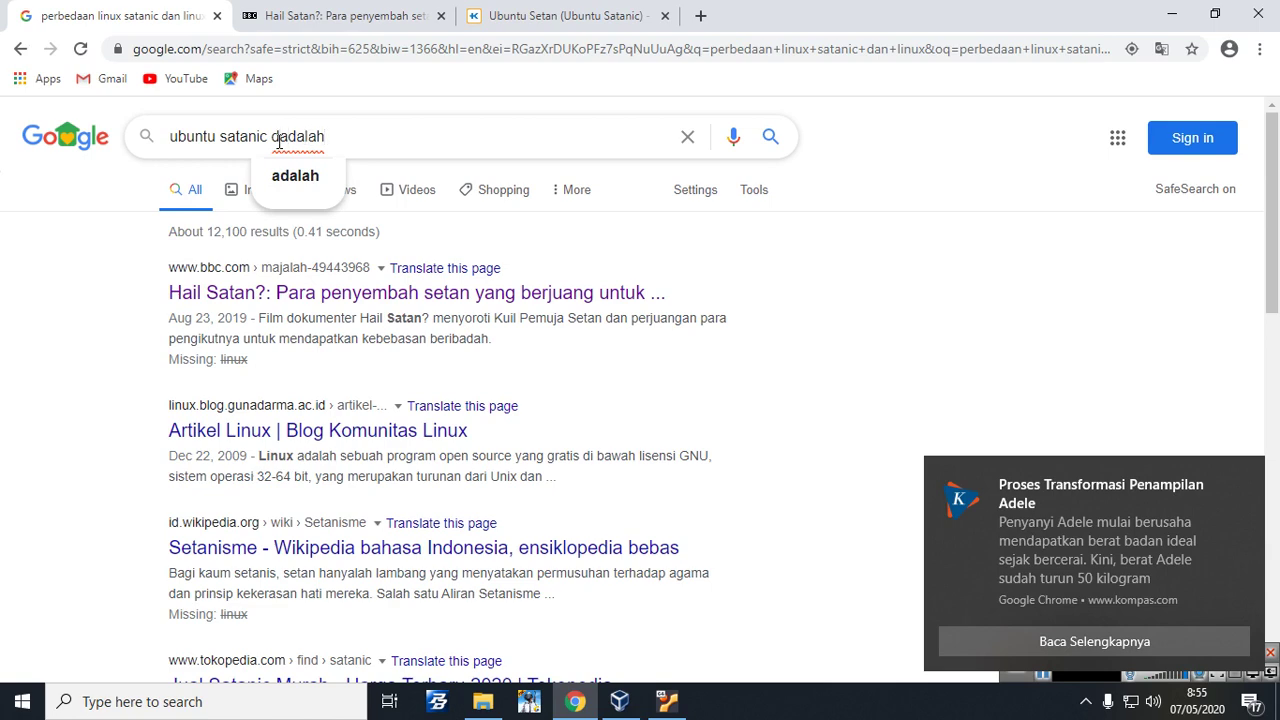
key("Down")
key("Return")
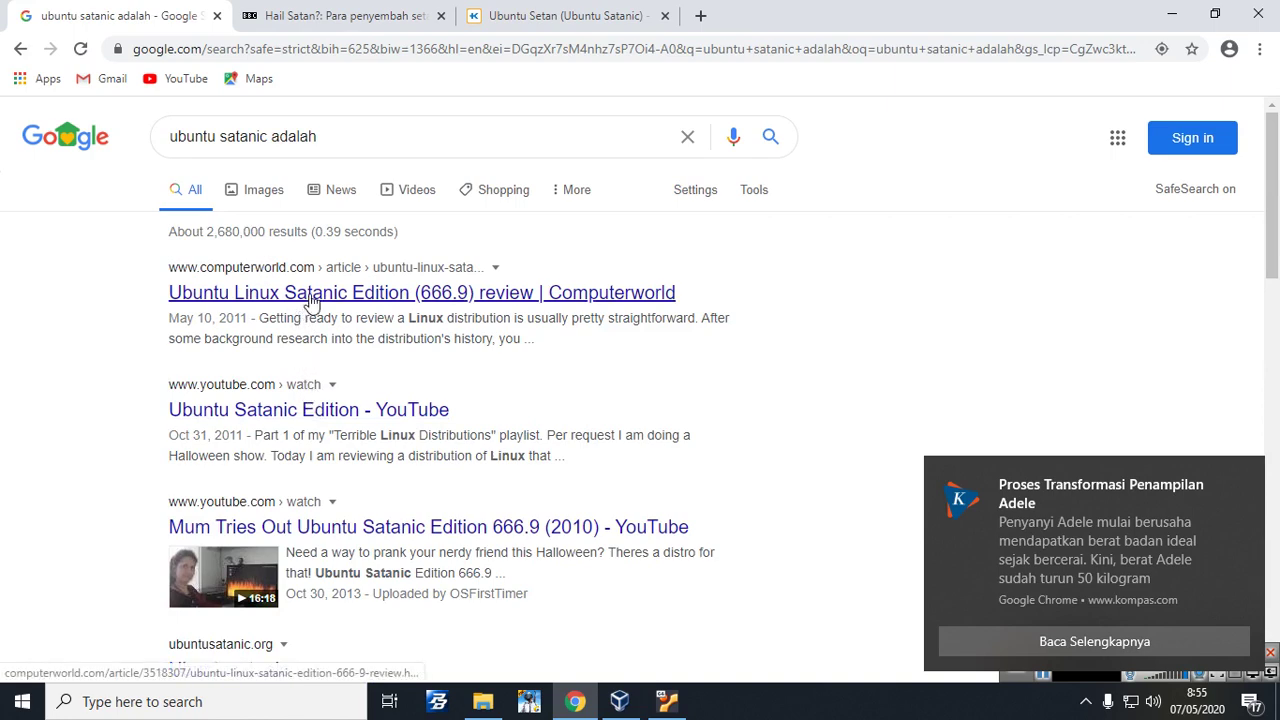
Scroll the results, dismiss the Kompas news notification, and return to the Ubuntu installer VM.
scroll(312, 300, "down", 3)
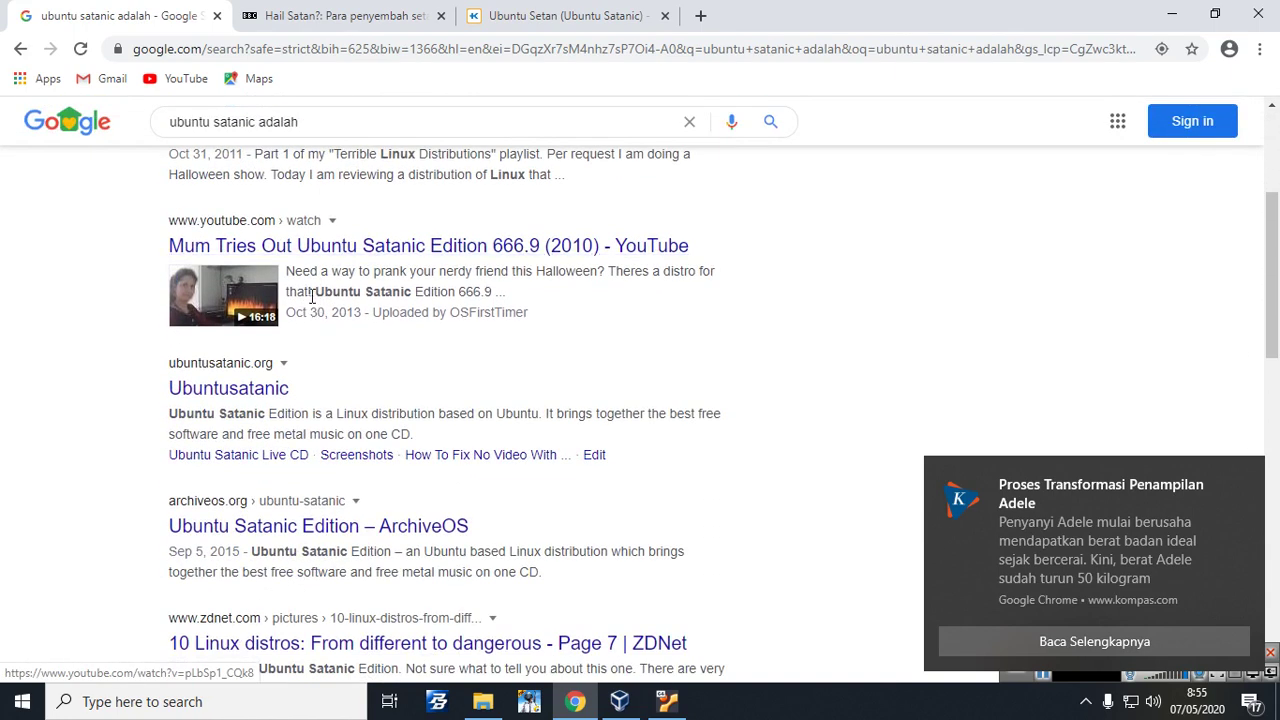
scroll(320, 318, "down", 2)
scroll(409, 346, "down", 1)
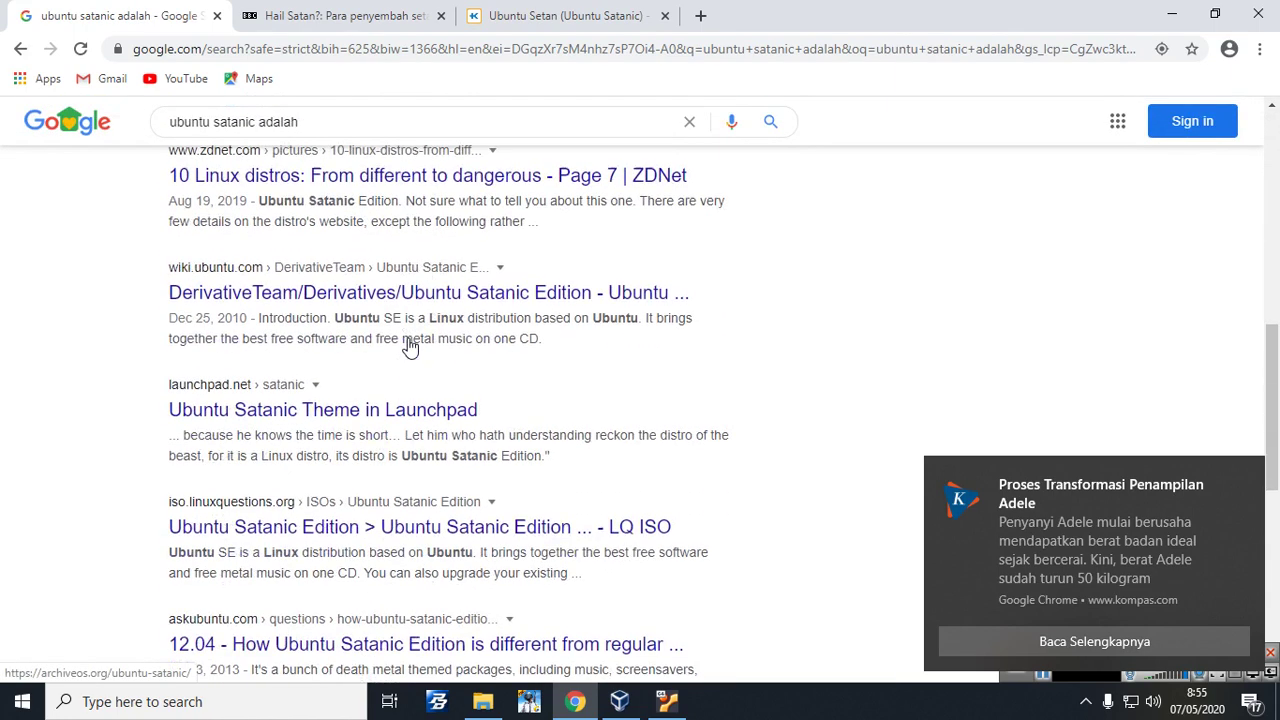
scroll(410, 340, "down", 5)
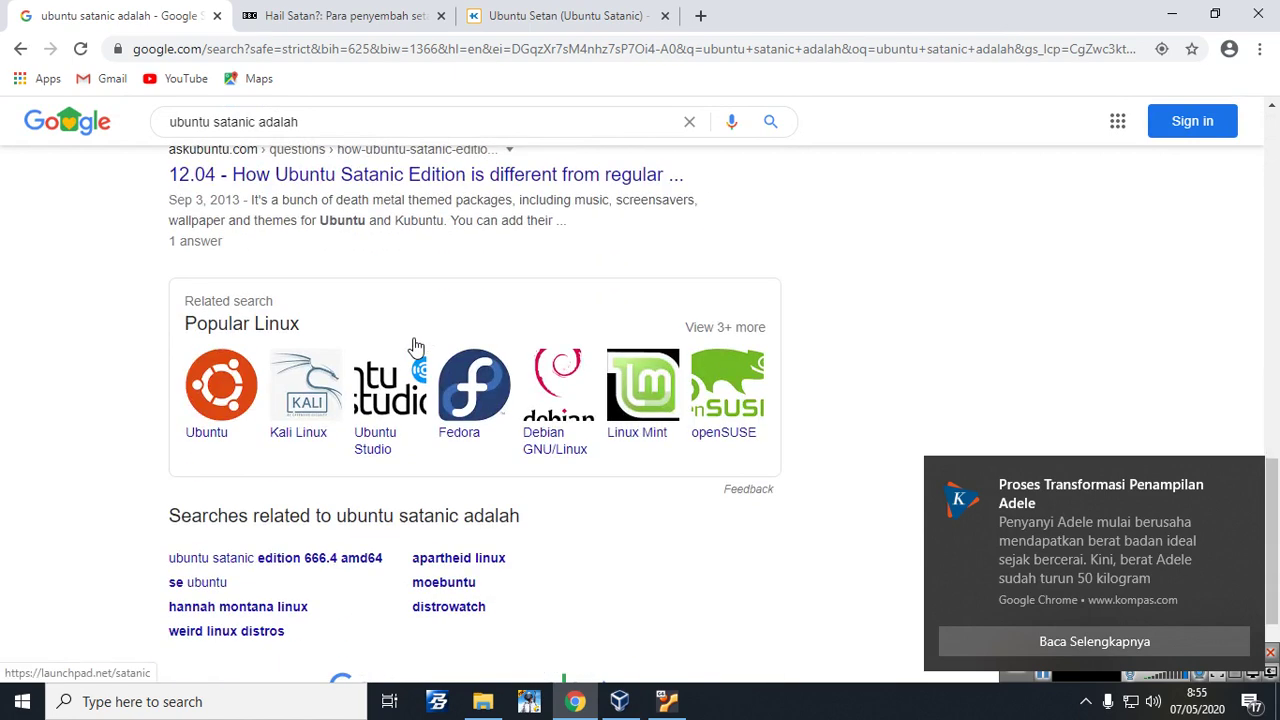
left_click(1250, 475)
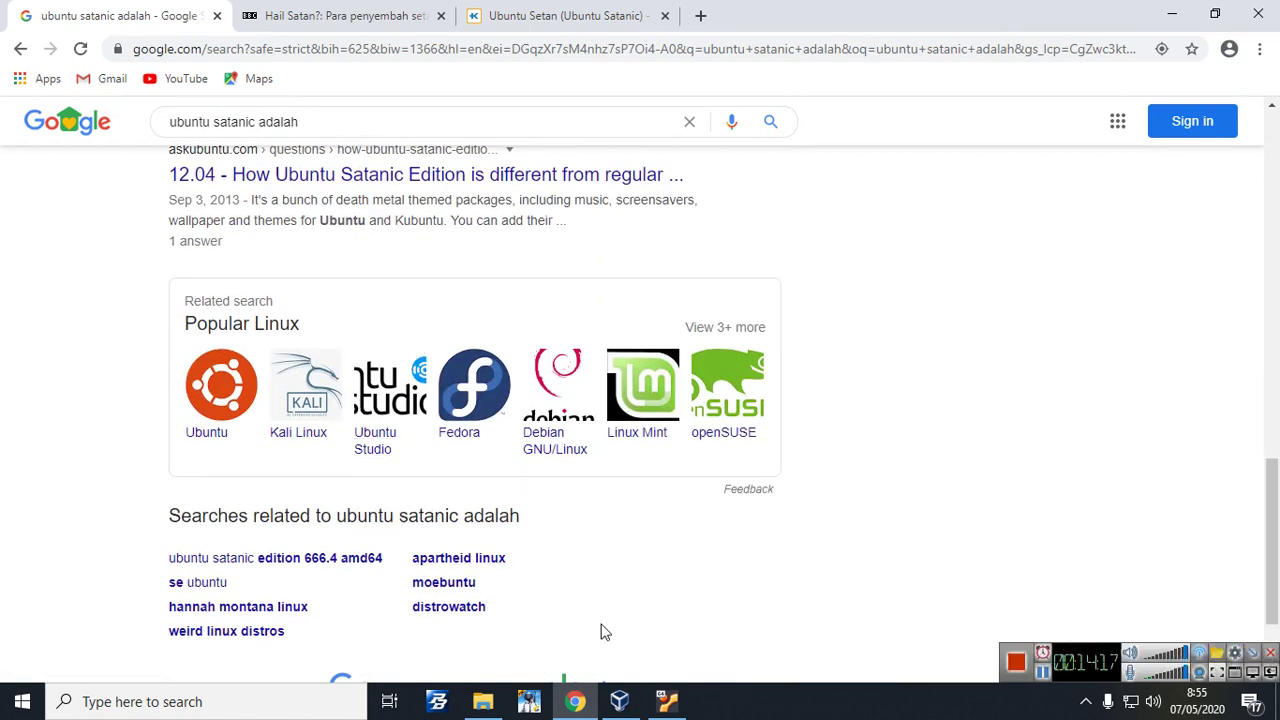
left_click(664, 702)
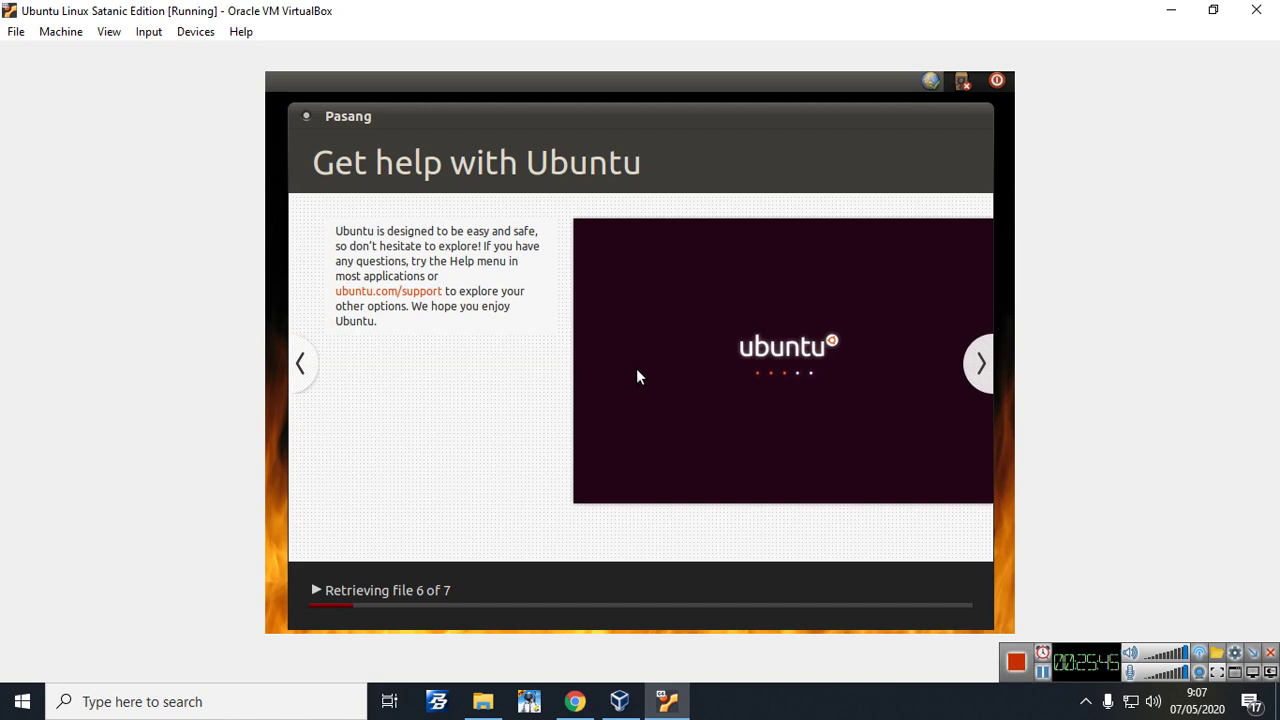
Page forward through the installer slideshow past Customize Ubuntu to 'Create documents and presentations'.
left_click(978, 366)
left_click(978, 366)
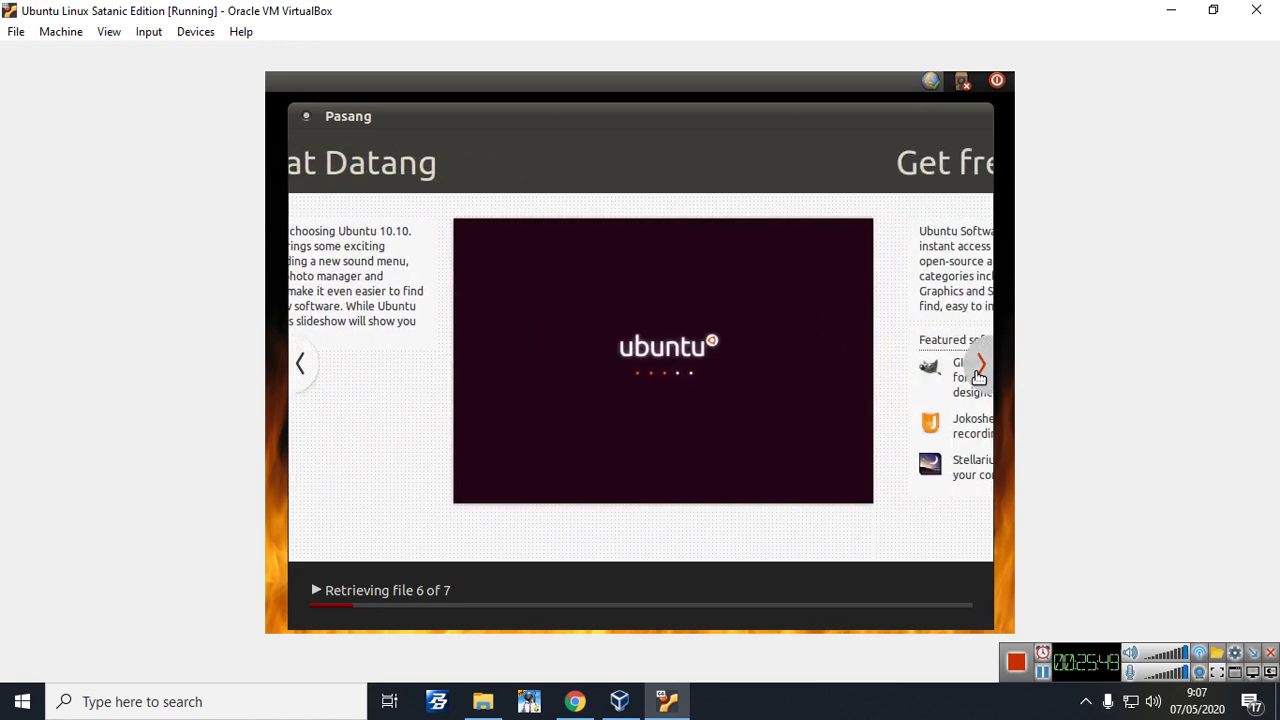
left_click(978, 366)
left_click(978, 368)
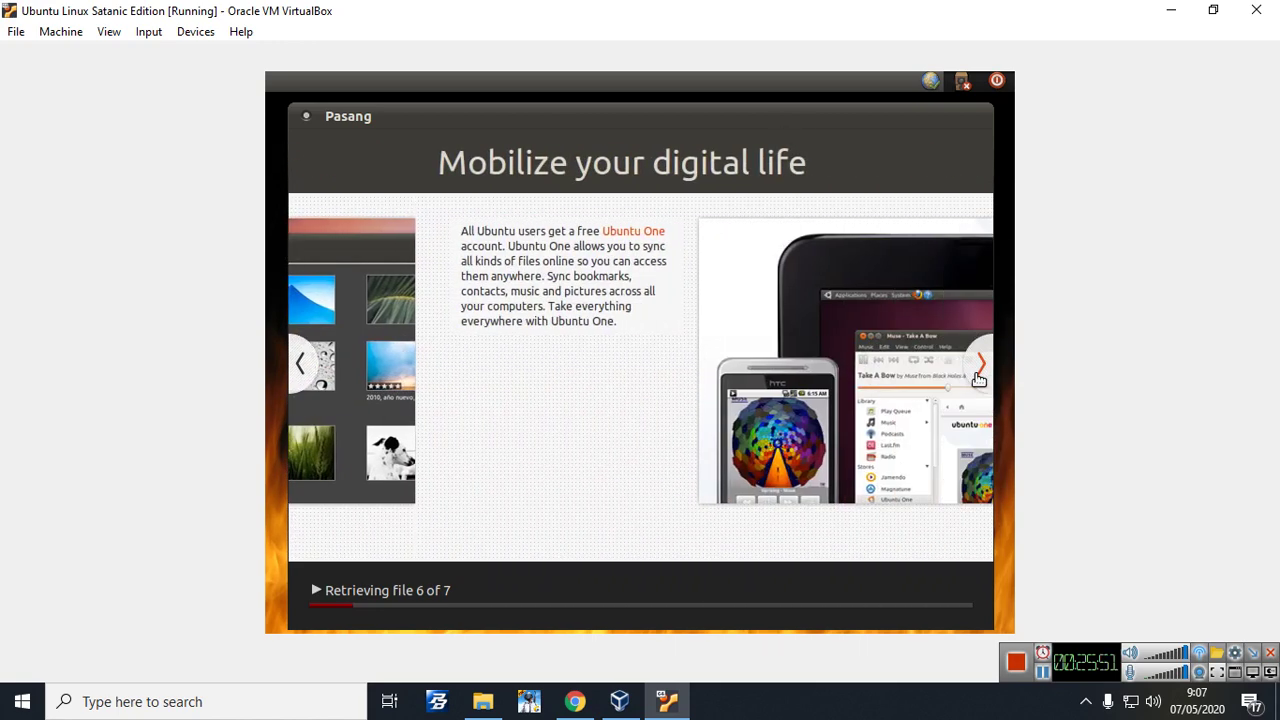
left_click(978, 368)
left_click(978, 368)
left_click(978, 368)
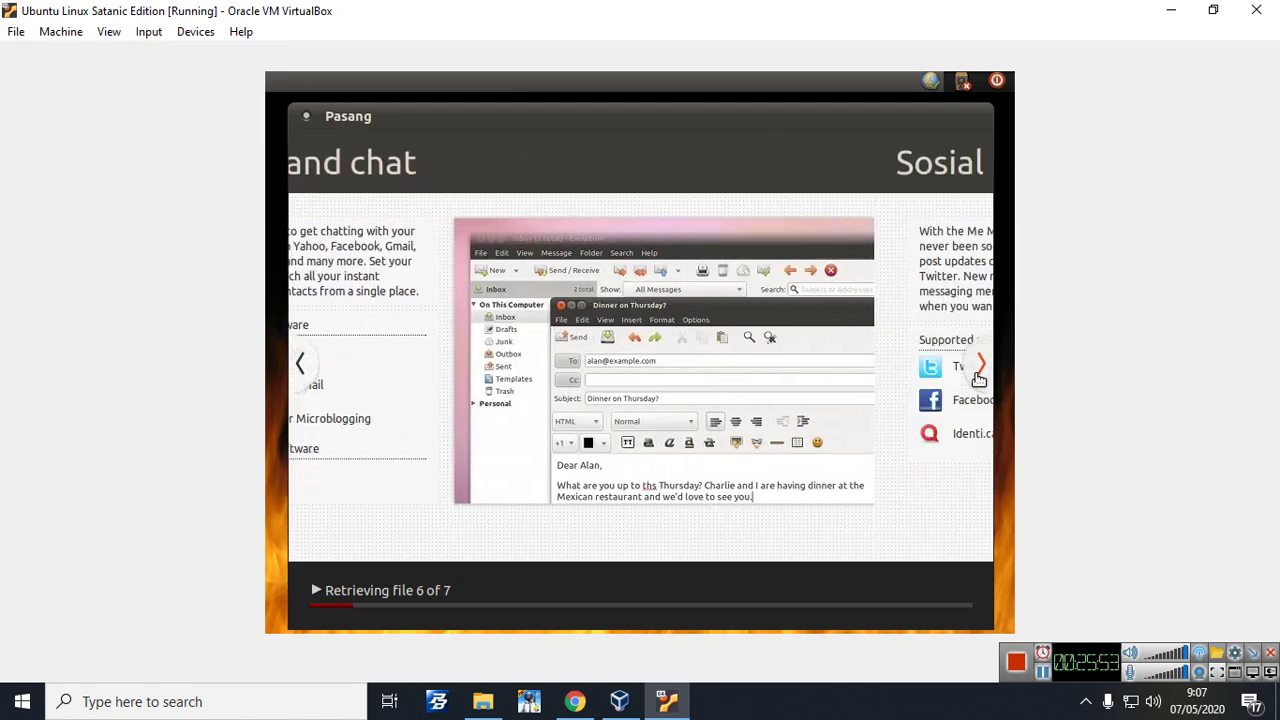
left_click(978, 368)
left_click(978, 370)
left_click(978, 370)
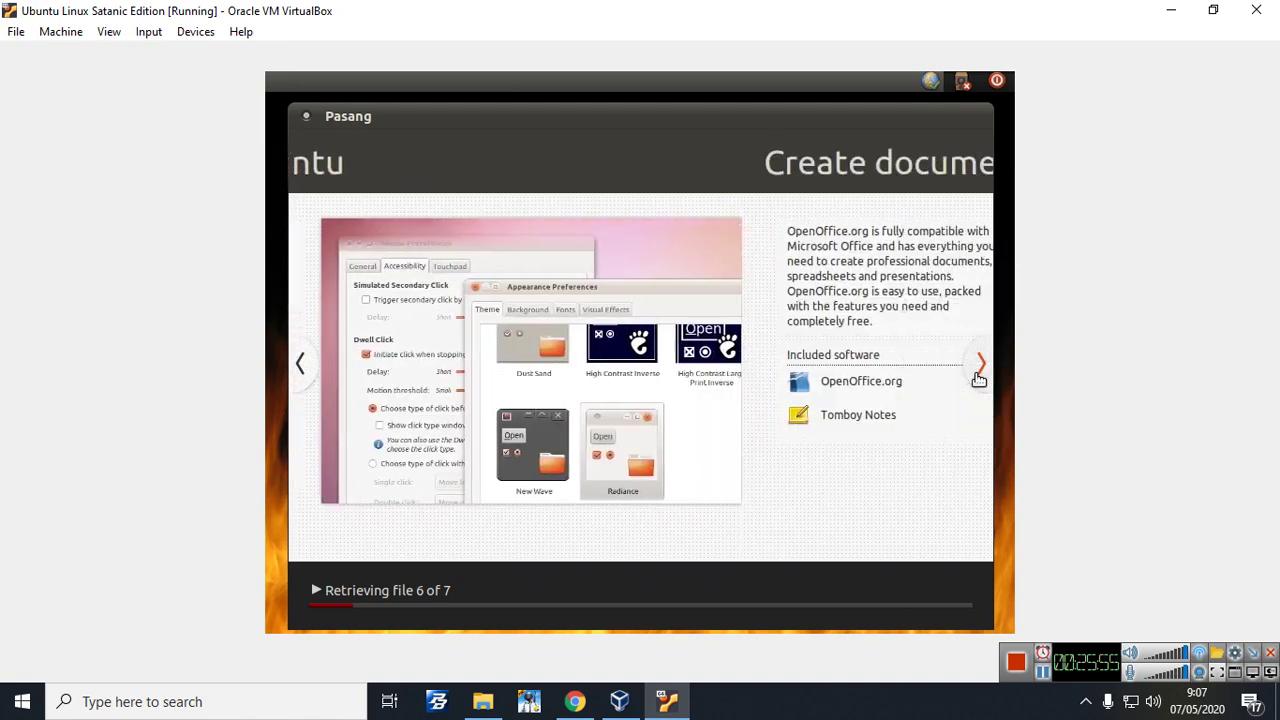
left_click(978, 370)
left_click(978, 370)
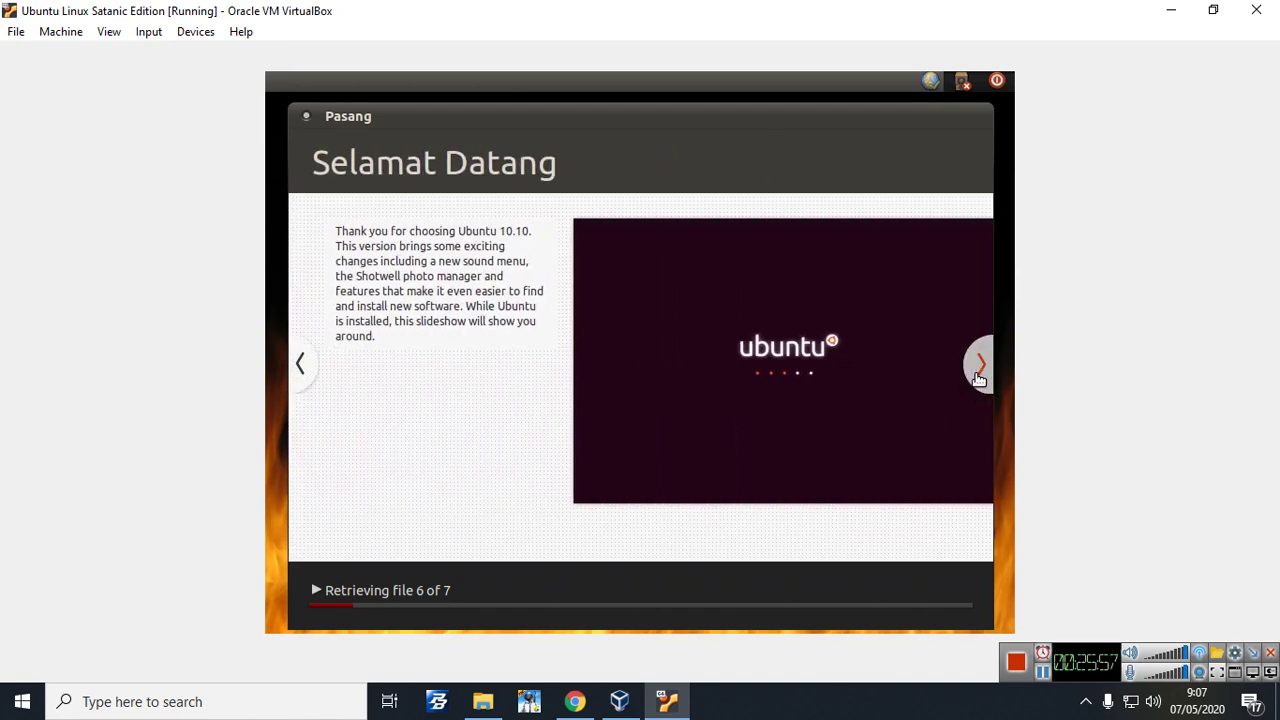
left_click(978, 370)
left_click(978, 370)
left_click(978, 370)
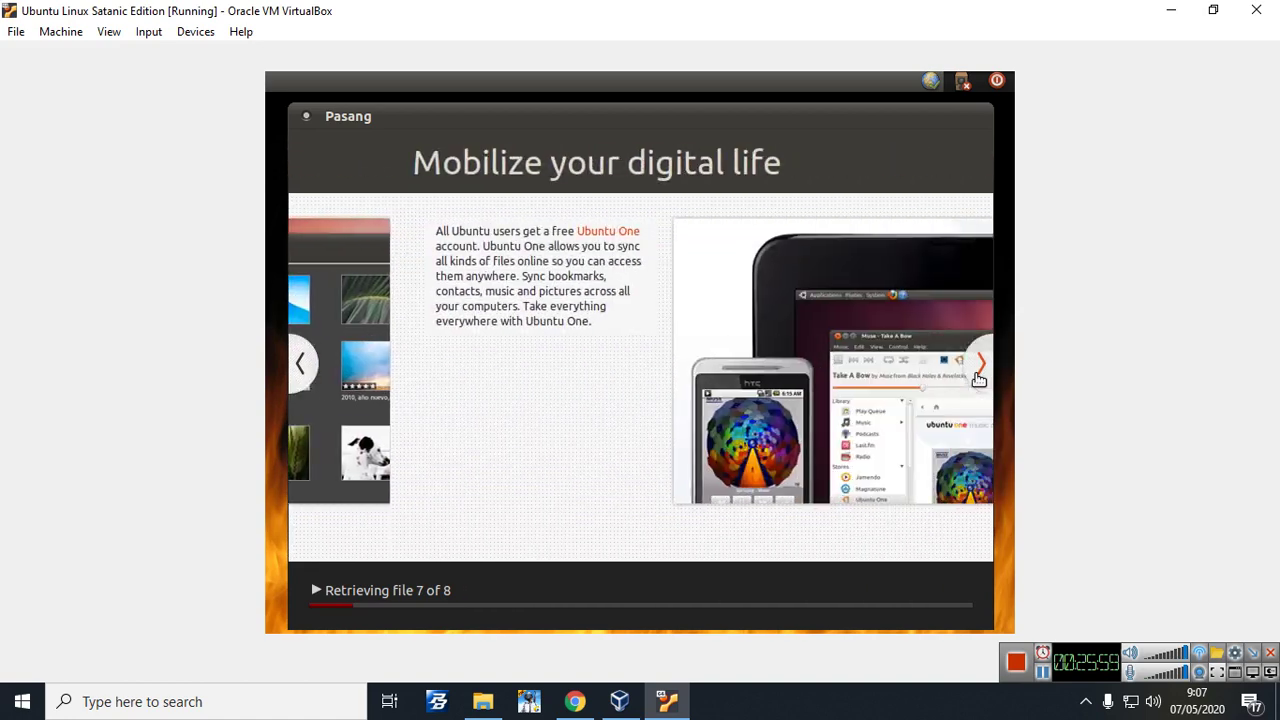
left_click(978, 370)
left_click(978, 370)
left_click(978, 370)
left_click(978, 370)
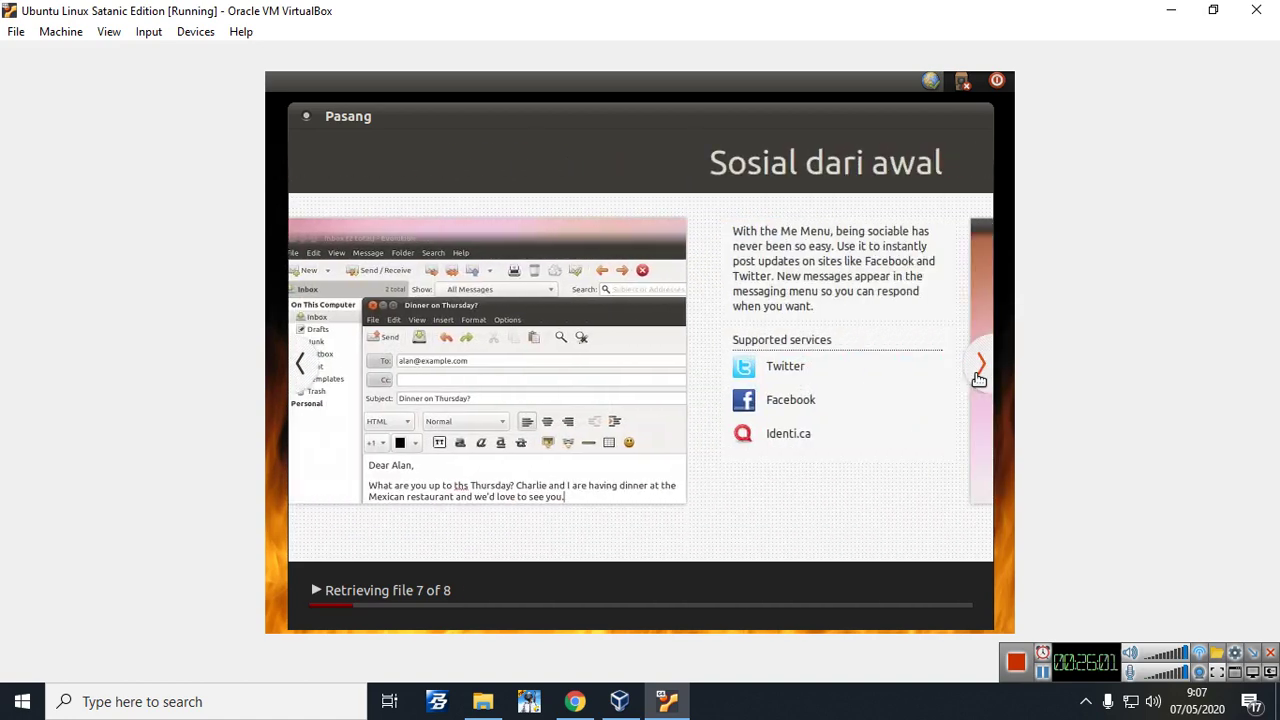
left_click(978, 370)
left_click(978, 372)
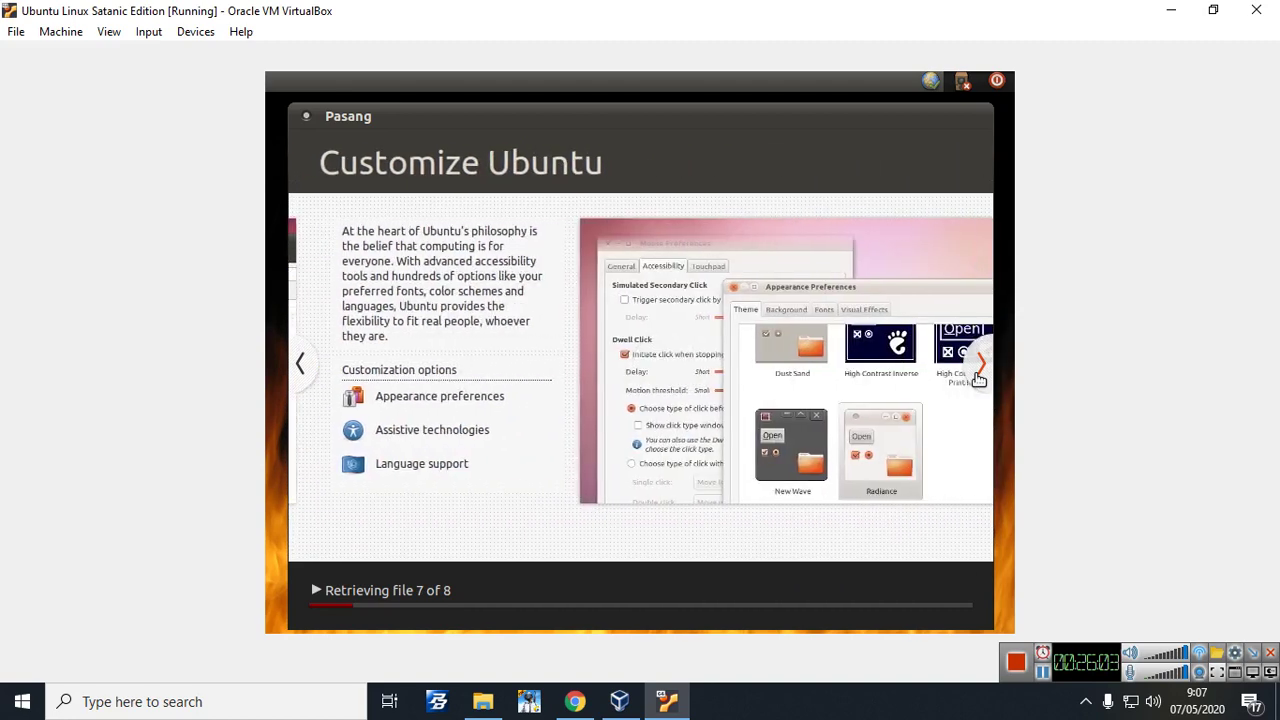
left_click(978, 372)
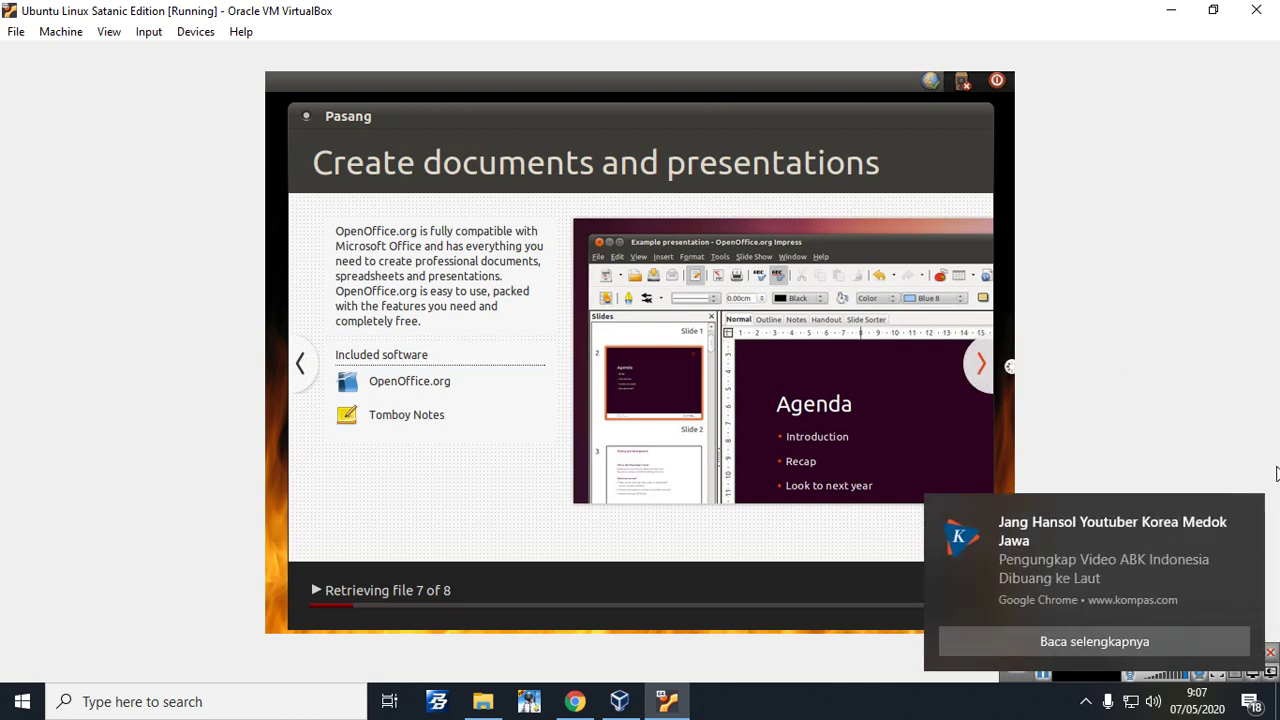
Open the Kompas article from the notification, then Chrome Settings with Privacy and security options expanded.
left_click(1249, 510)
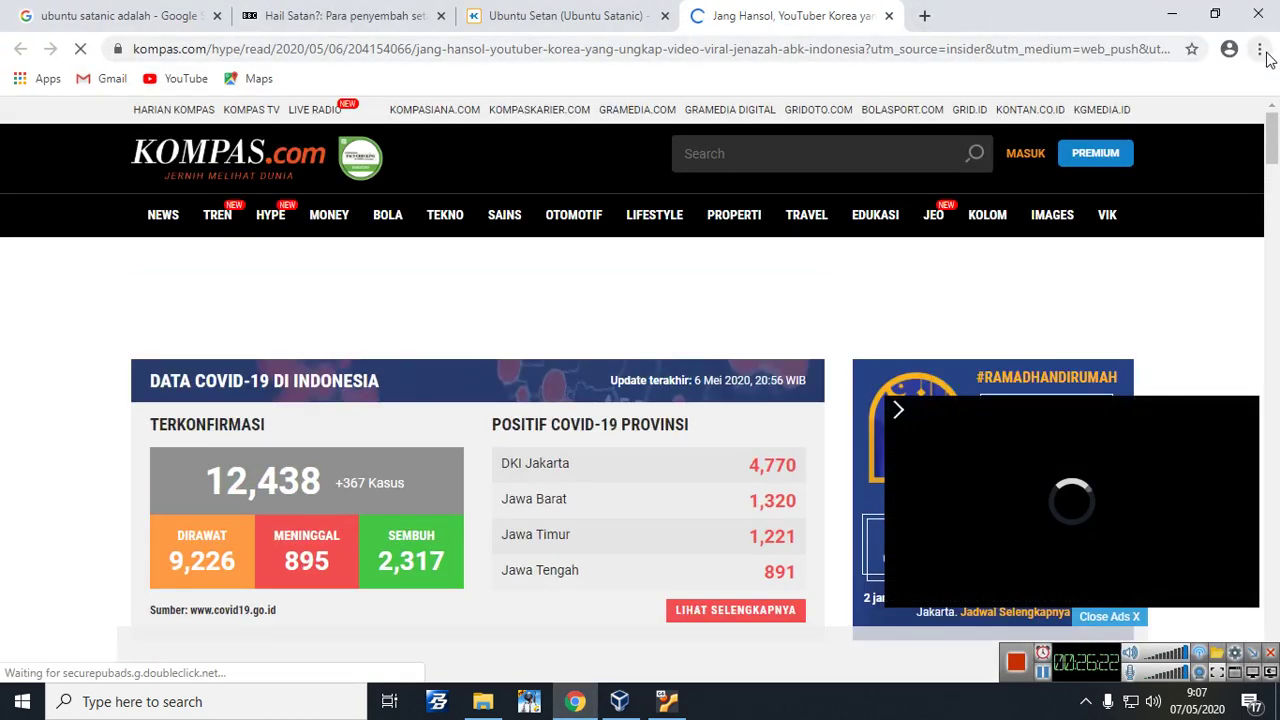
left_click(1259, 49)
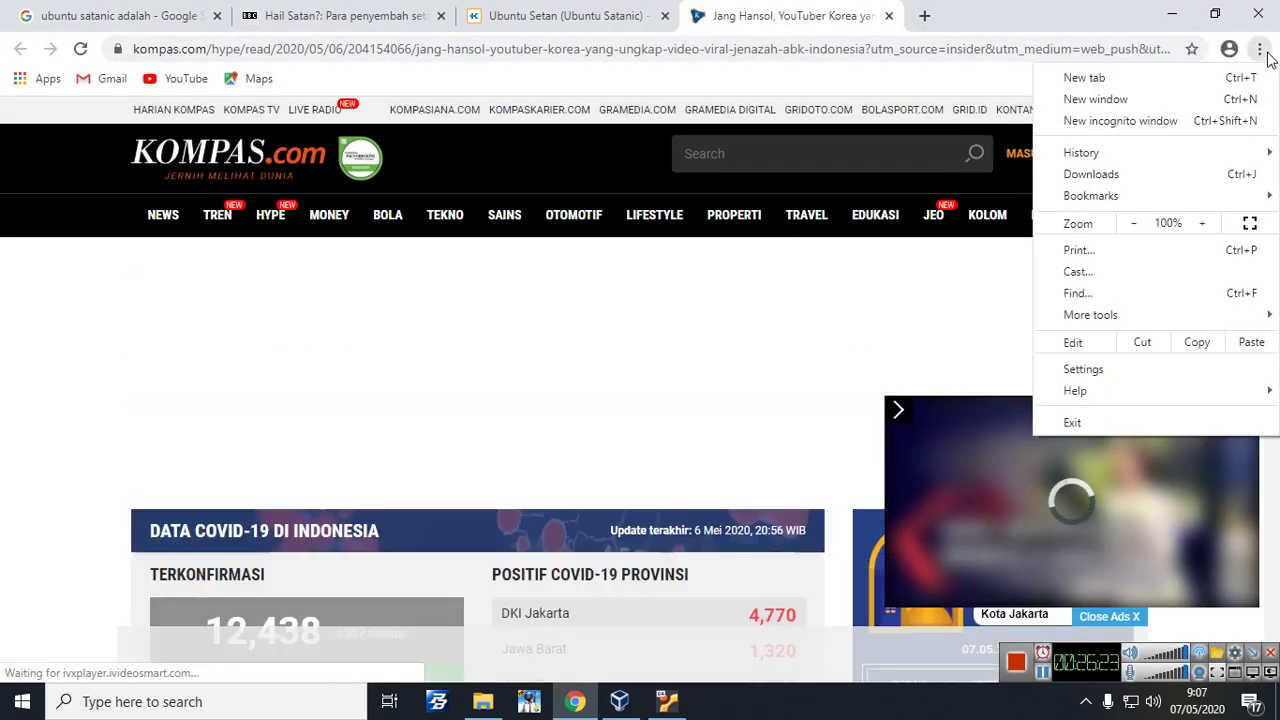
left_click(1092, 371)
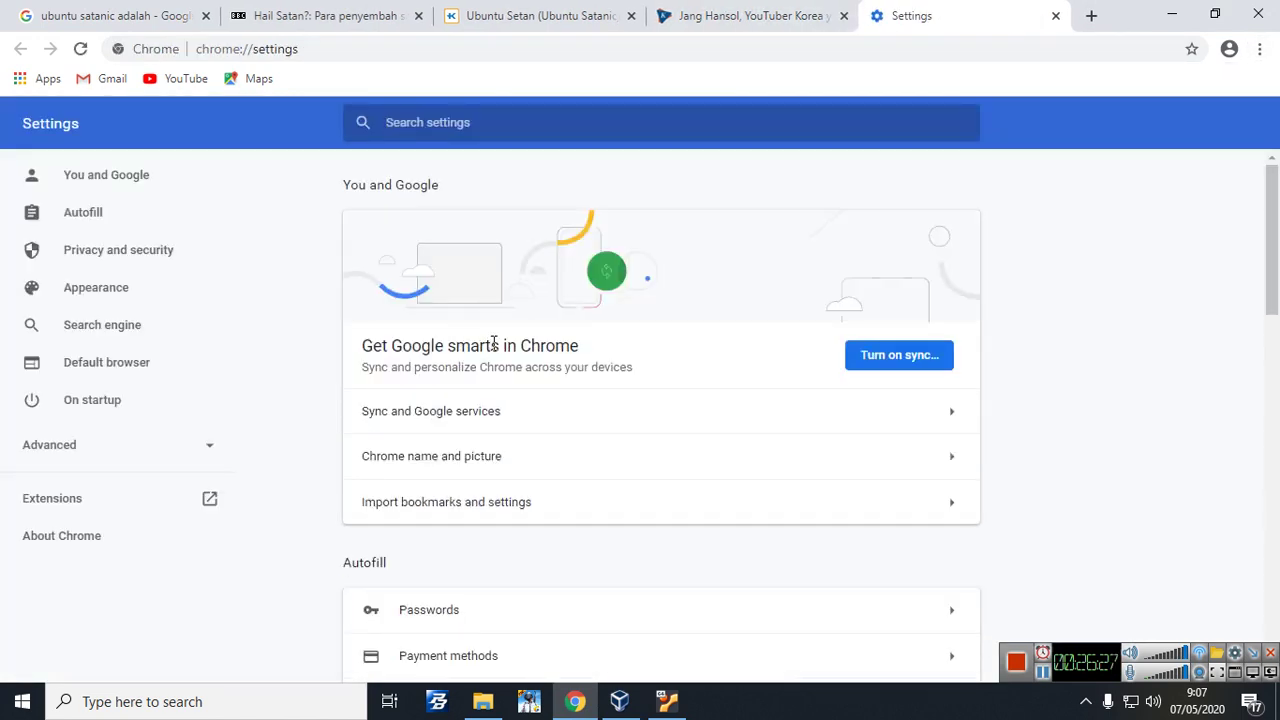
scroll(494, 400, "down", 4)
scroll(489, 484, "down", 1)
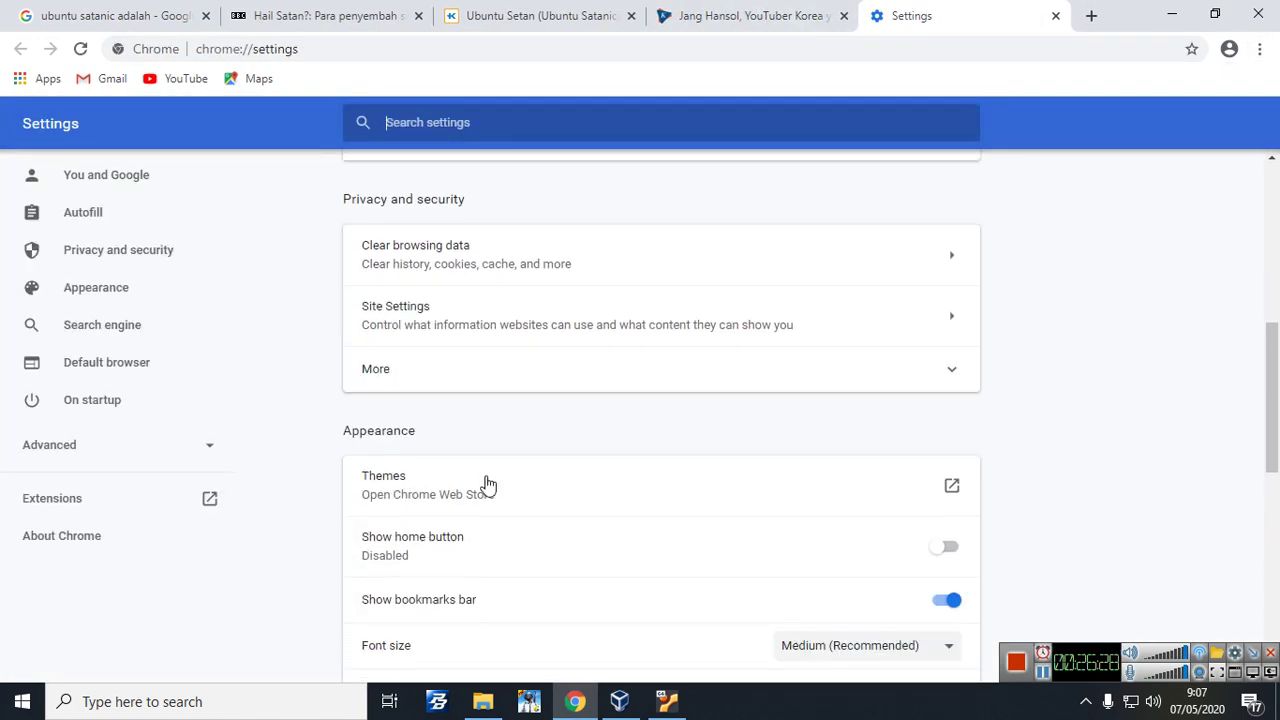
left_click(420, 366)
scroll(449, 405, "down", 4)
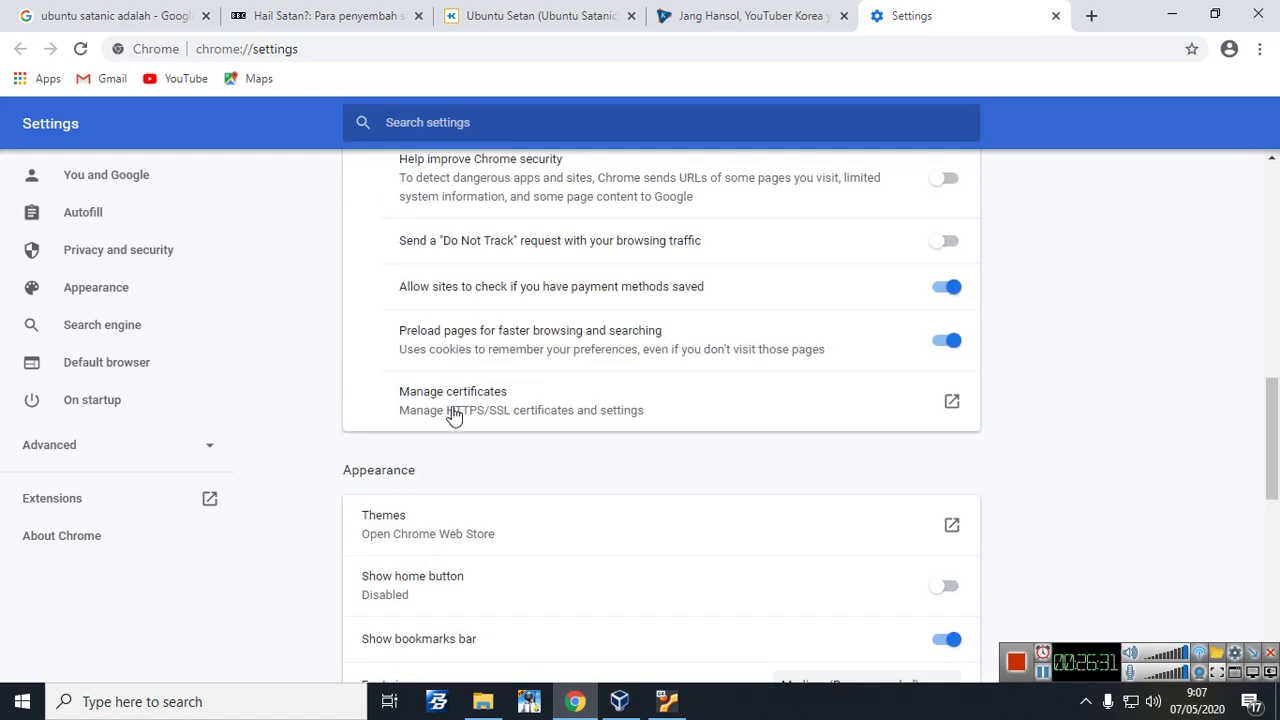
scroll(452, 410, "up", 2)
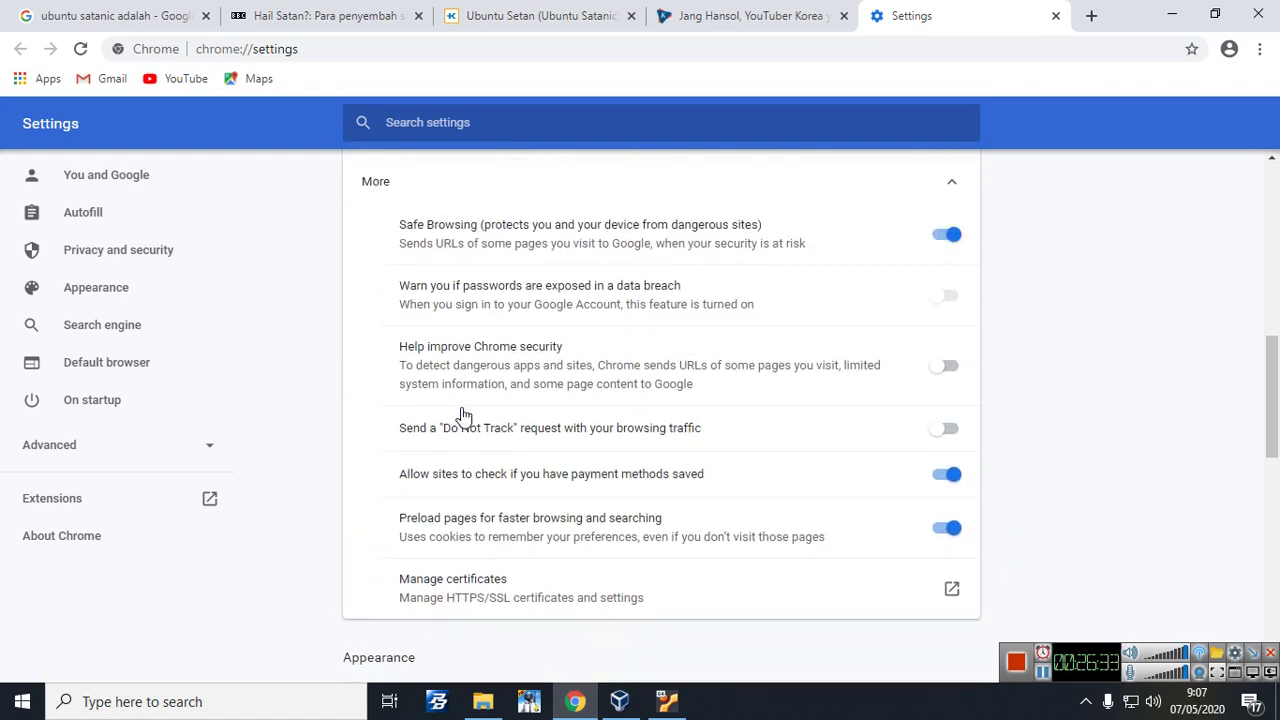
scroll(468, 415, "down", 3)
scroll(472, 415, "down", 6)
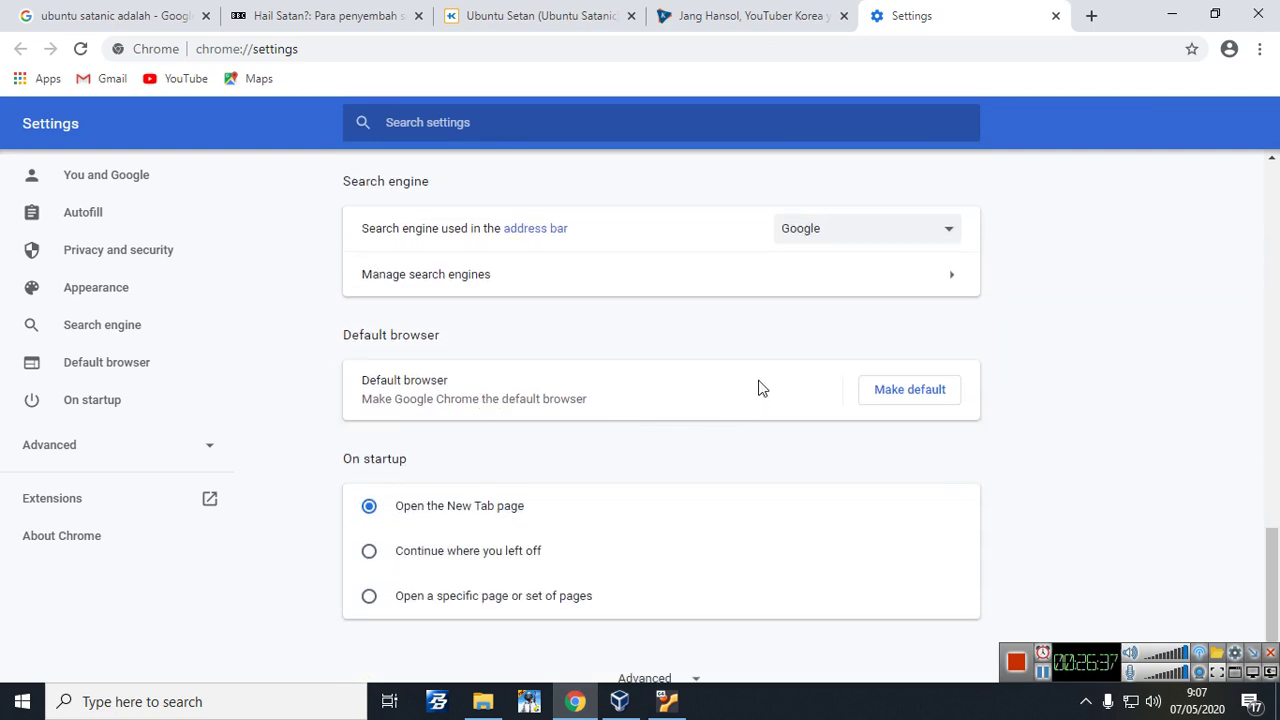
Browse Manage search engines, close the Kompas and Settings tabs, and return to the Ubuntu VM.
left_click(700, 274)
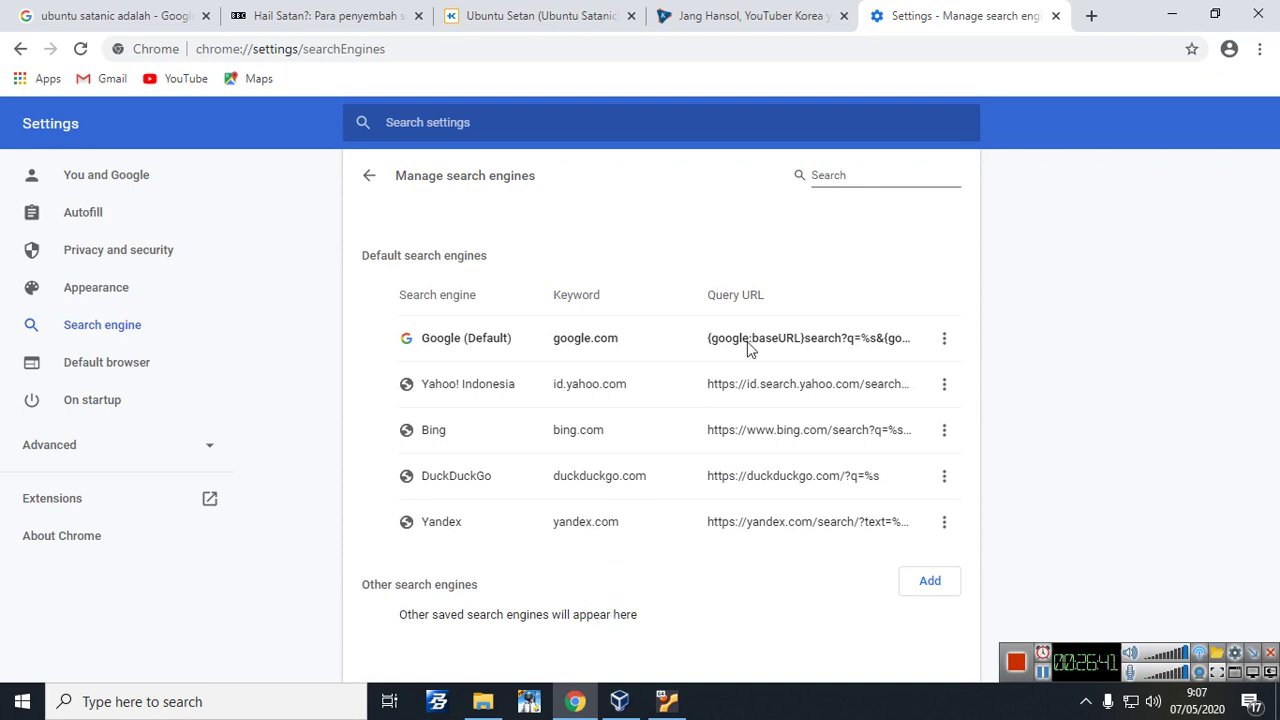
left_click(945, 340)
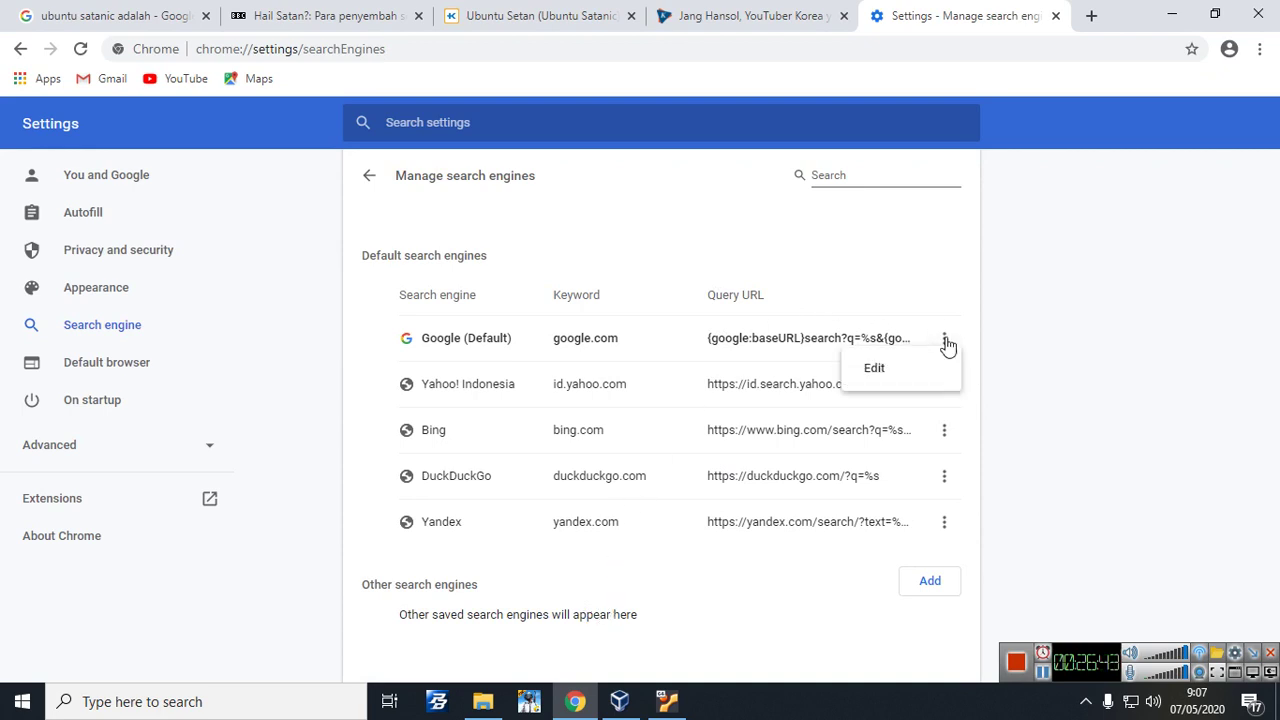
left_click(946, 346)
left_click(750, 16)
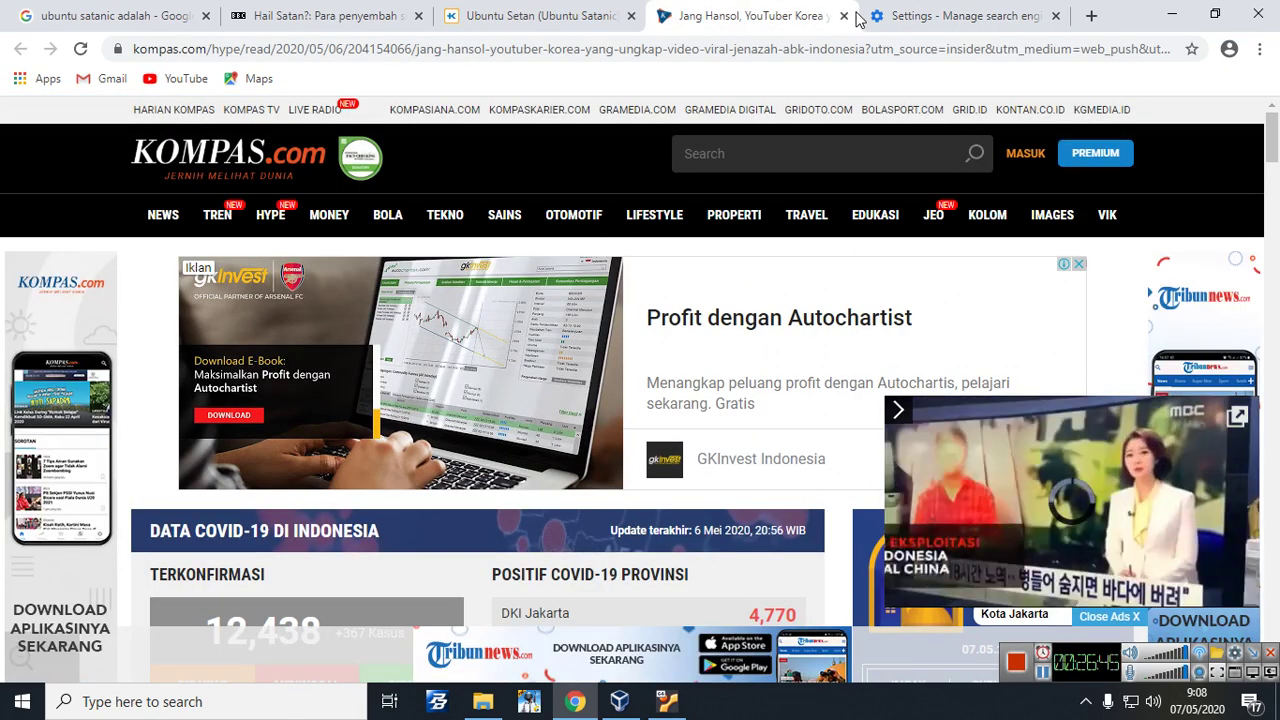
left_click(845, 16)
left_click(845, 16)
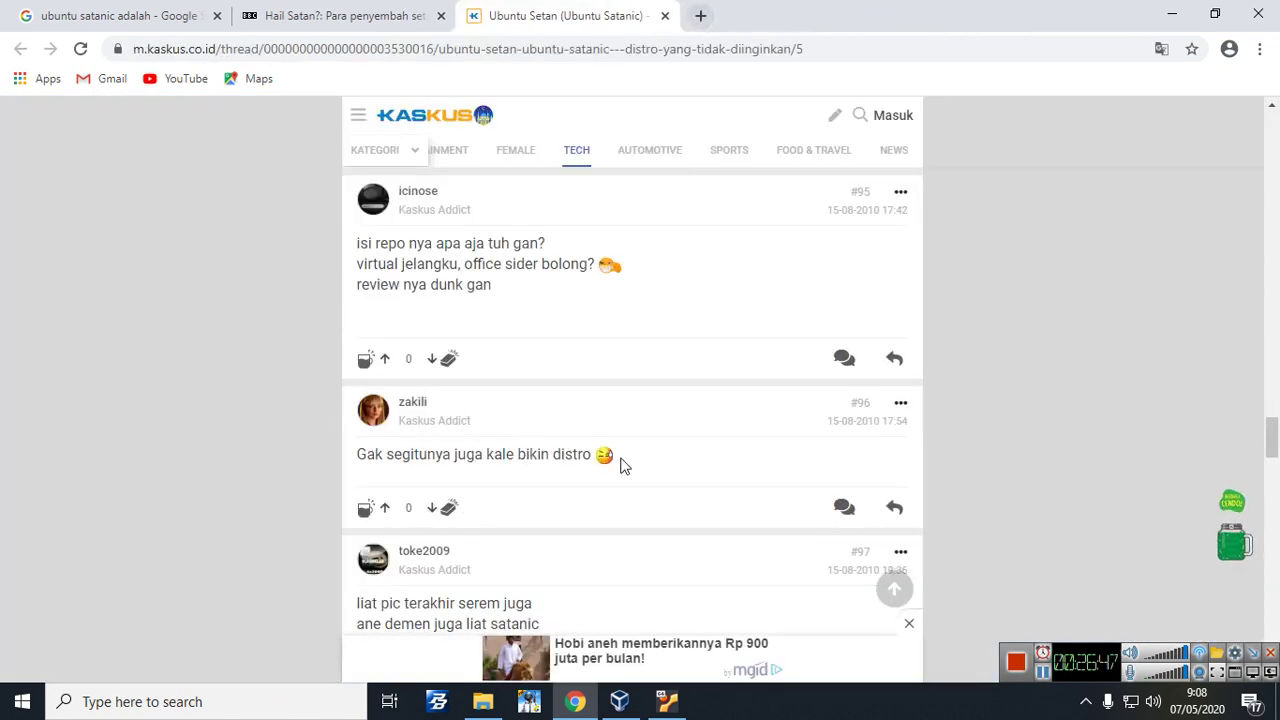
left_click(665, 703)
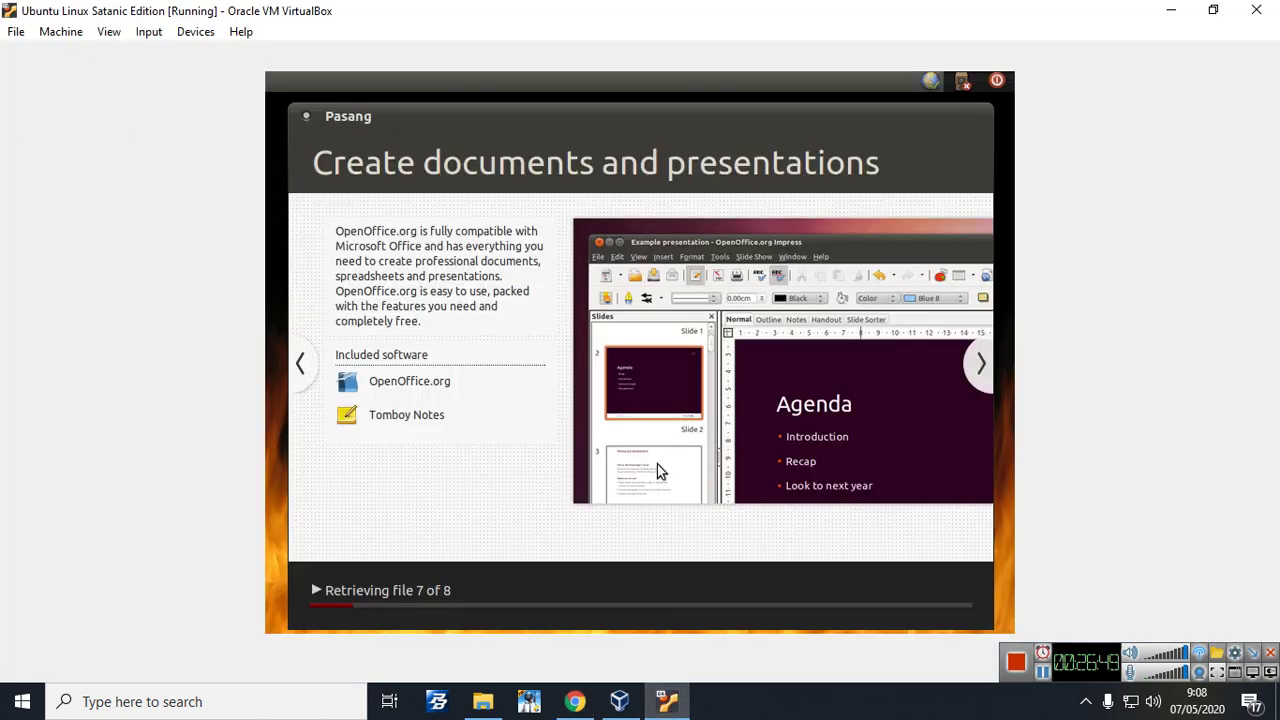
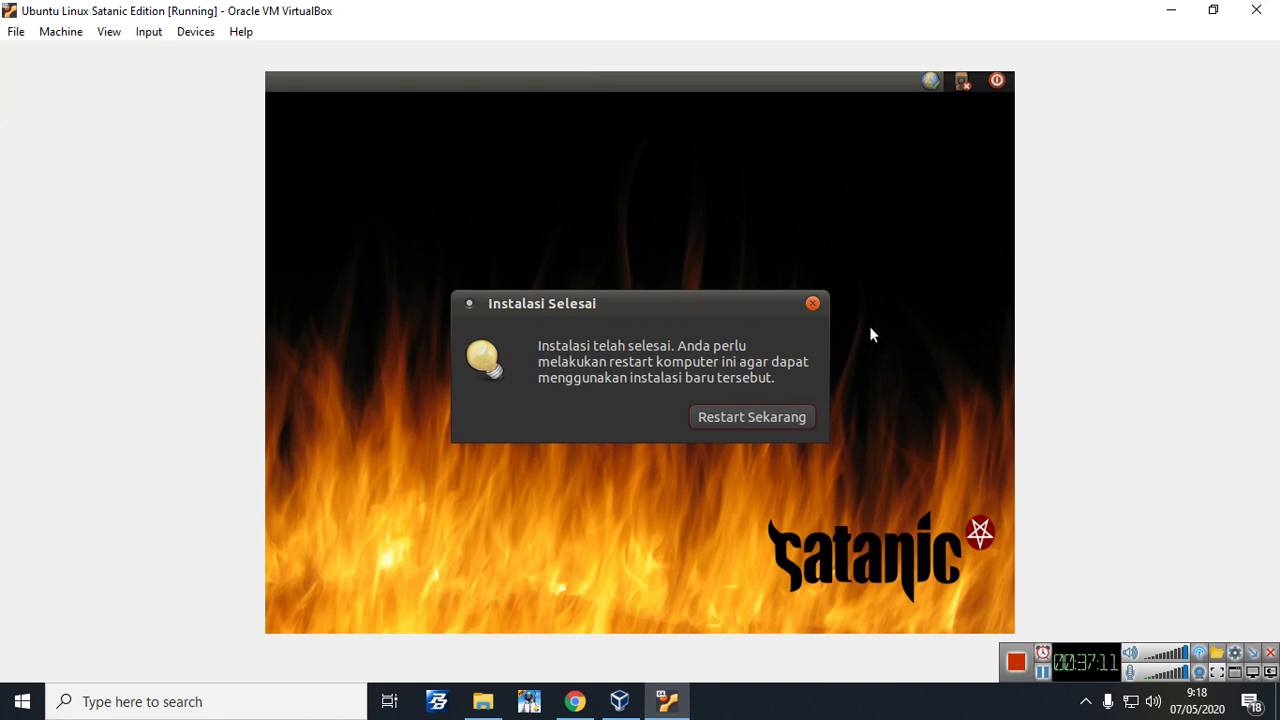
Restart the newly installed Ubuntu Satanic guest and bring the Kaskus forum thread forward in Chrome.
left_click(730, 420)
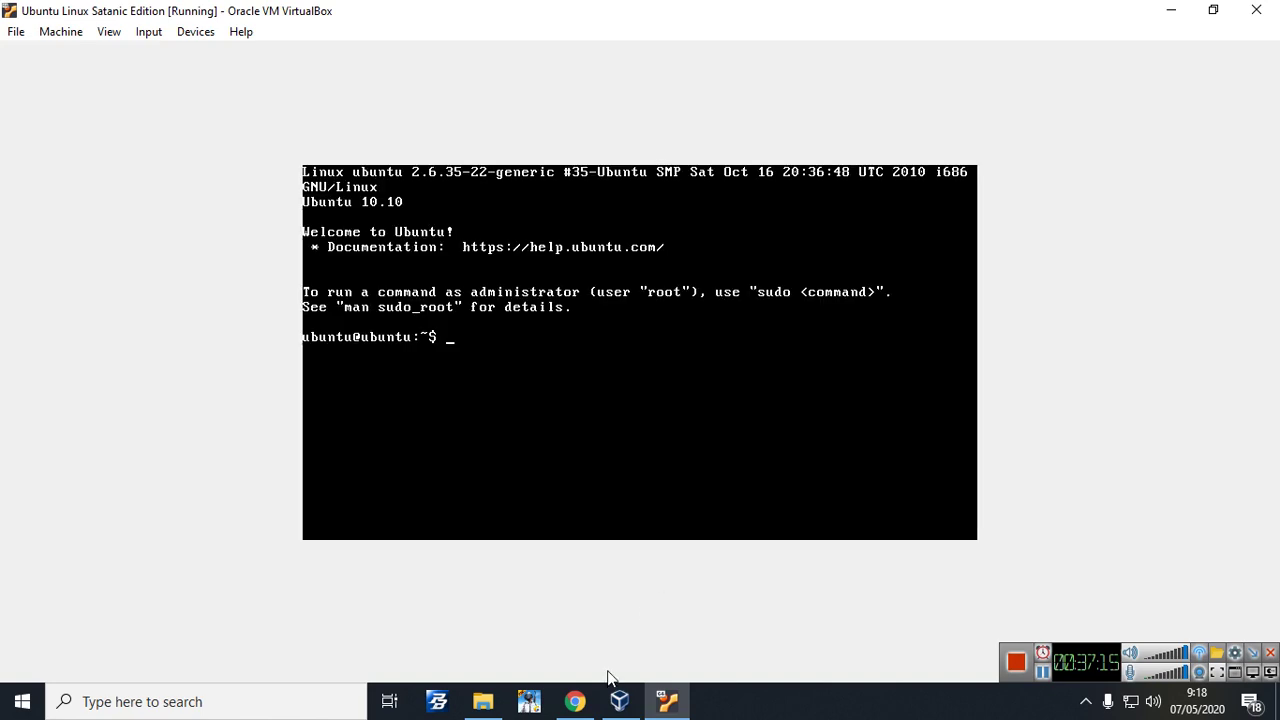
left_click(575, 701)
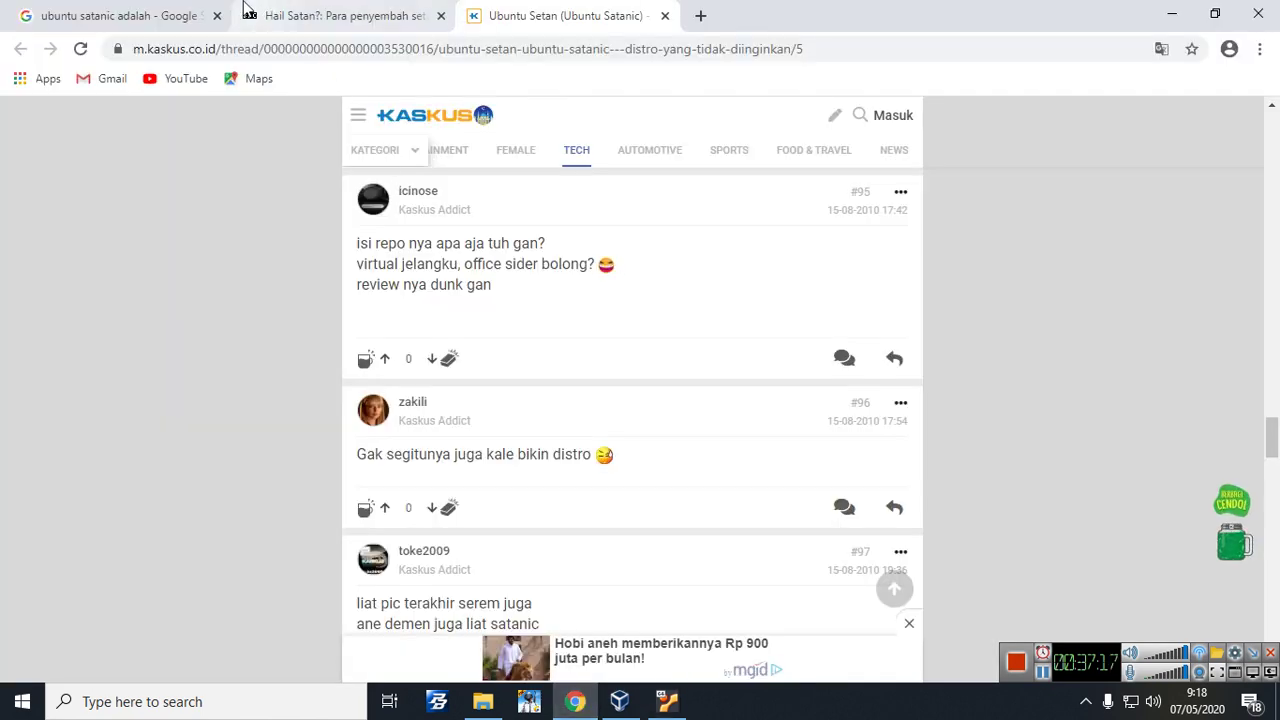
Rerun the Google search for 'ubuntu satanic adalah' and look through the roughly 2,680,000 results.
left_click(150, 16)
scroll(649, 266, "up", 6)
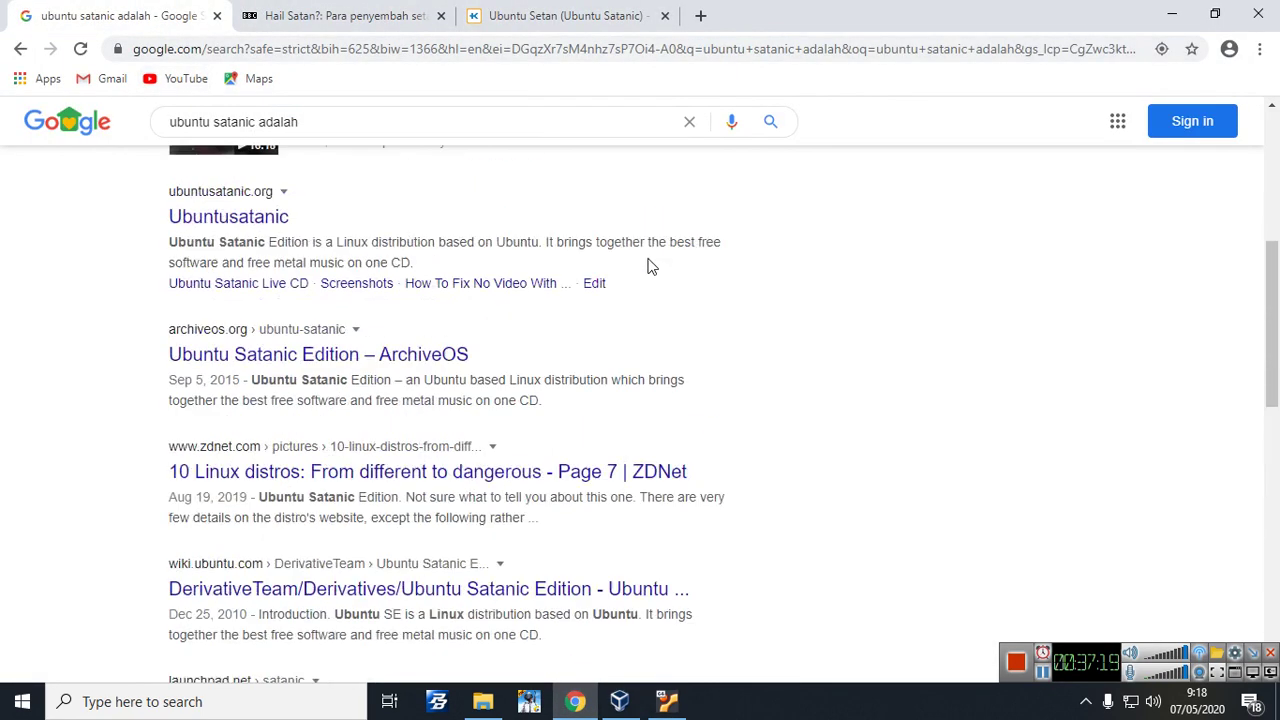
scroll(649, 266, "up", 5)
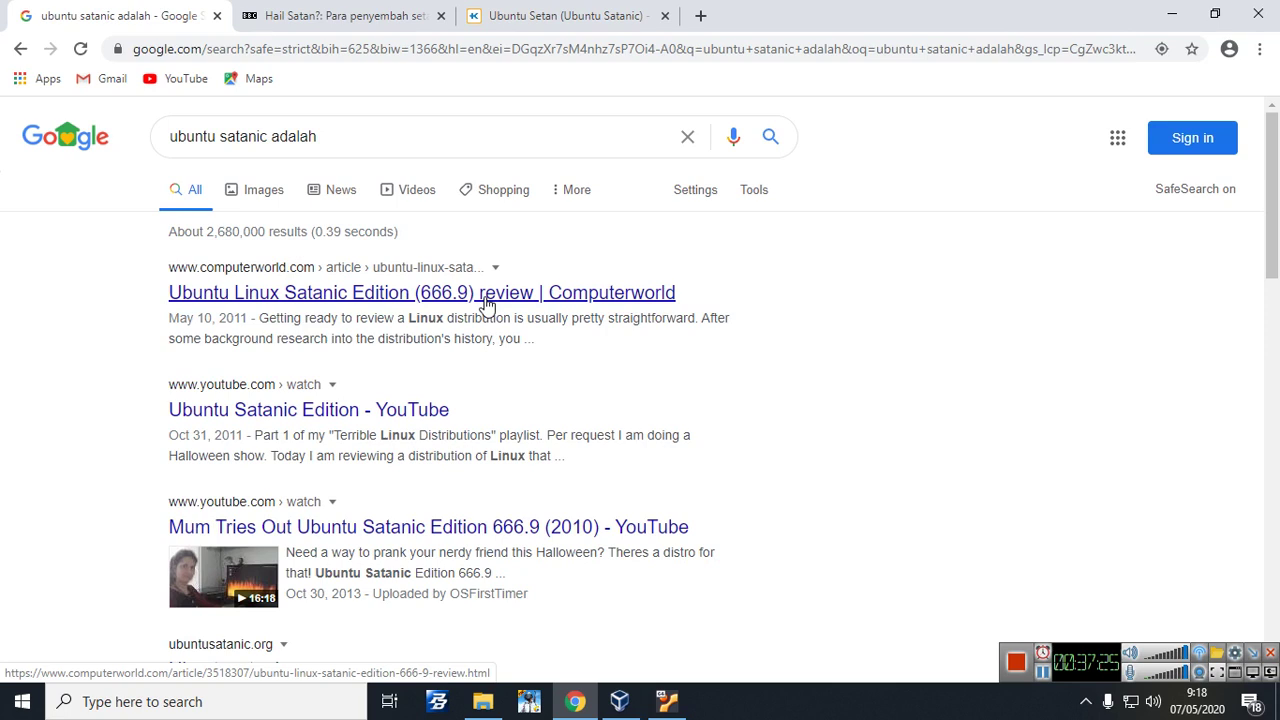
left_click(352, 150)
left_click_drag(352, 150, 272, 148)
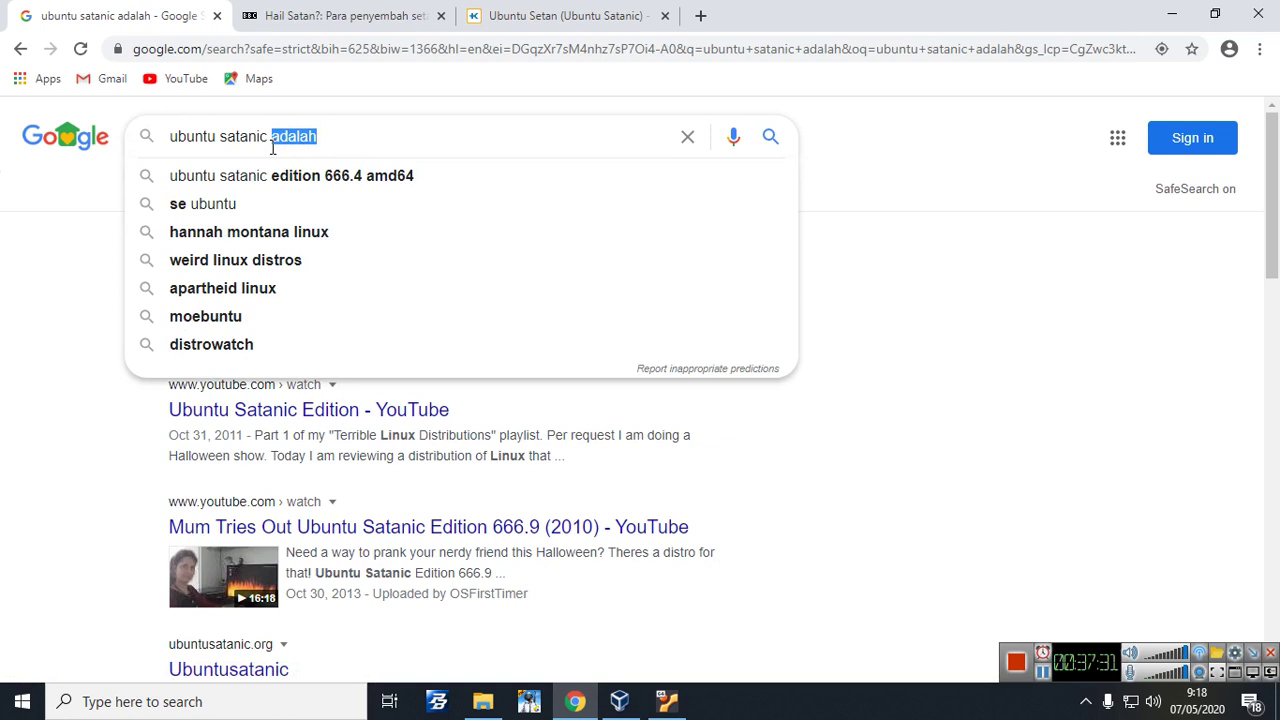
left_click(318, 146)
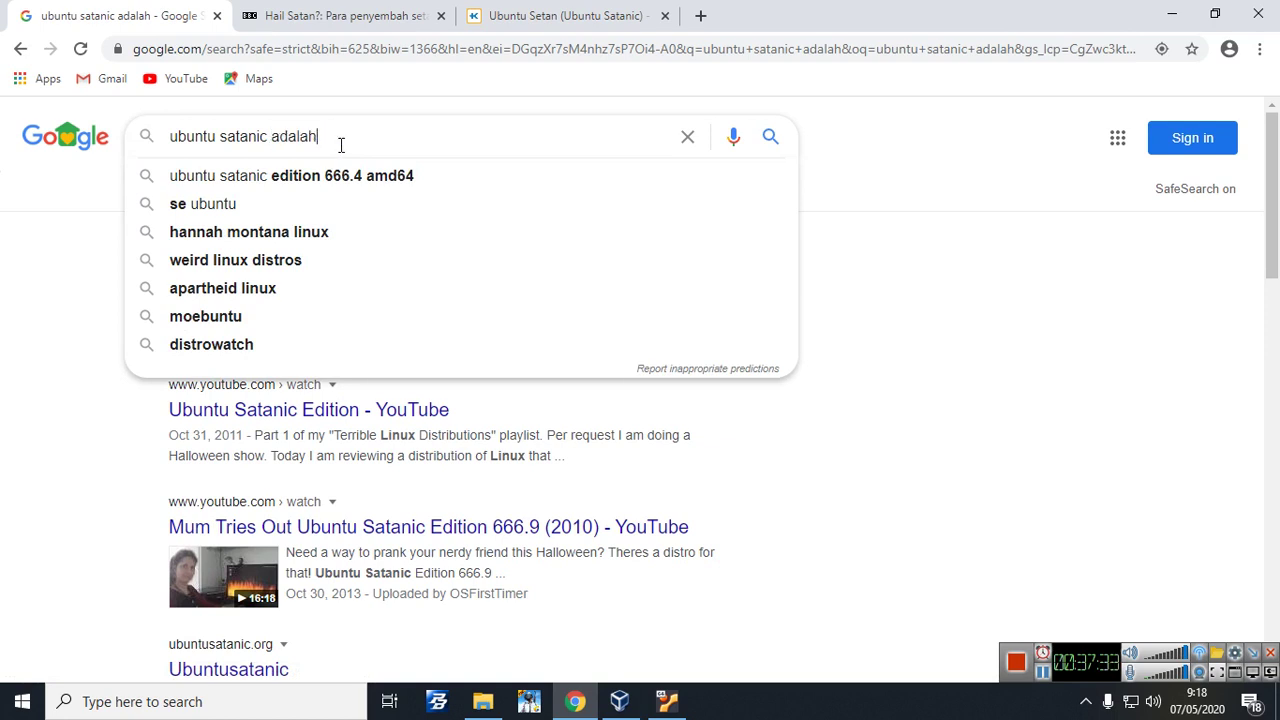
key("Return")
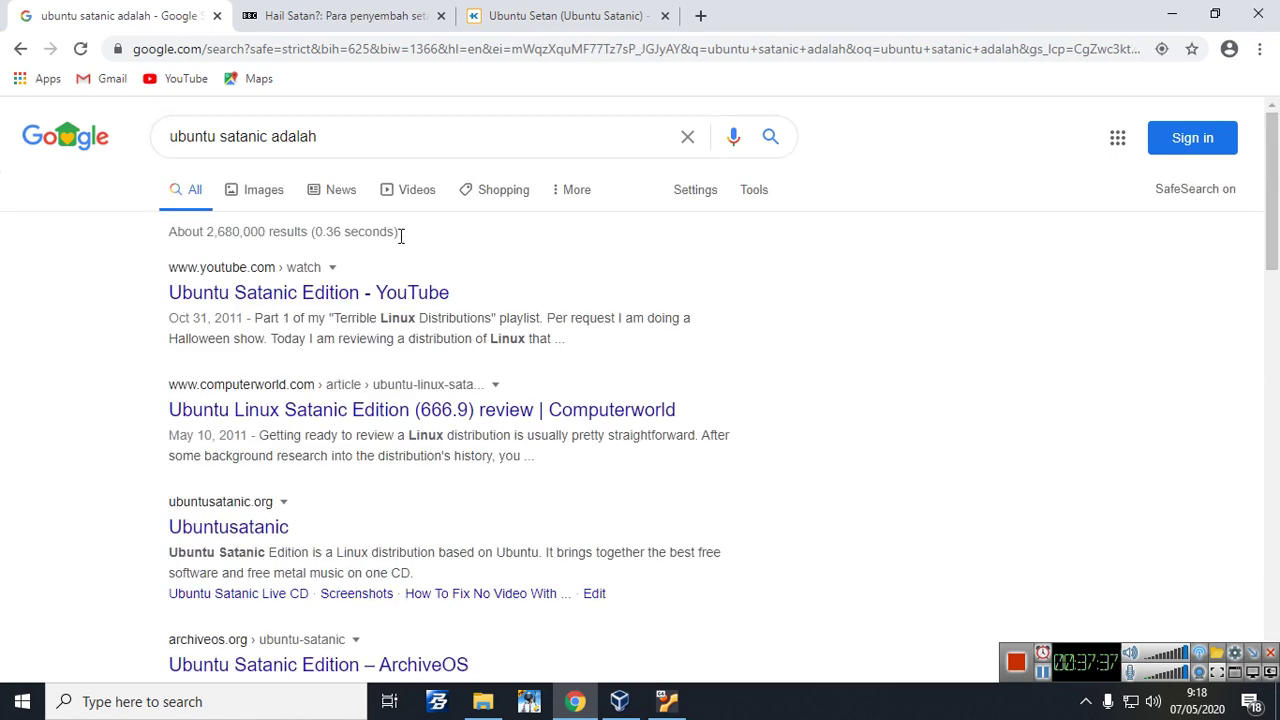
scroll(405, 242, "down", 2)
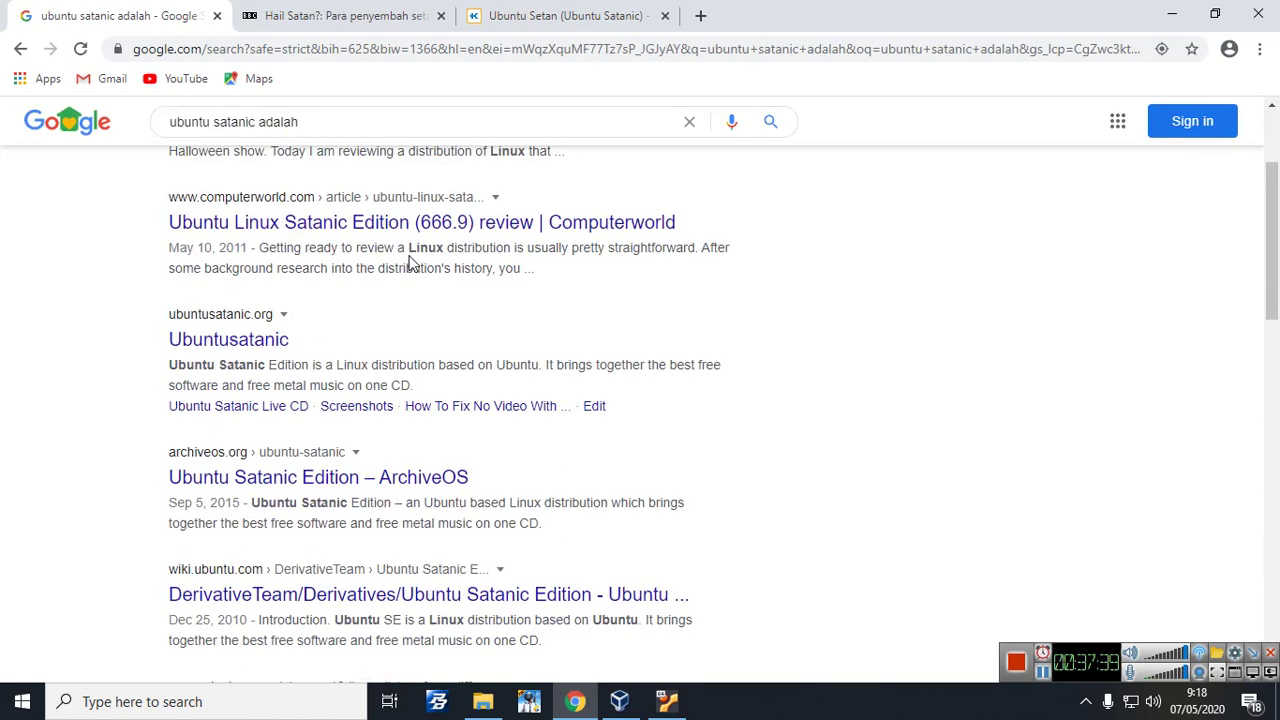
scroll(410, 262, "down", 3)
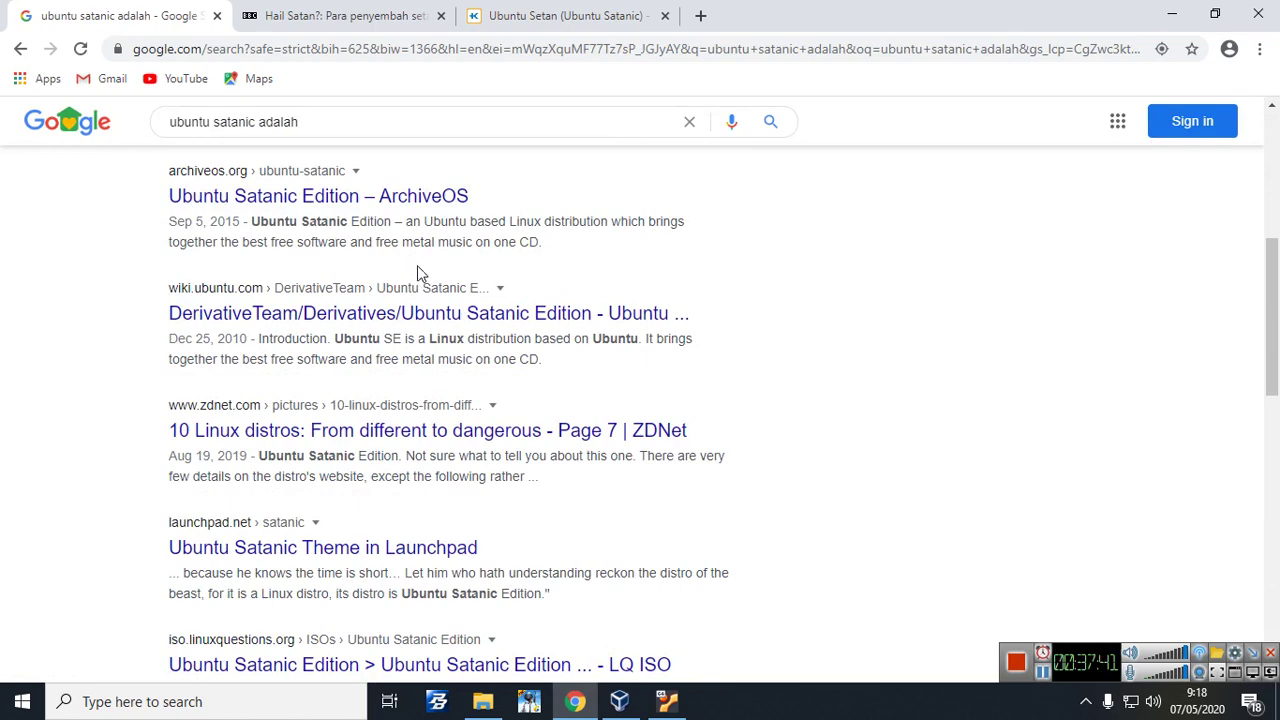
scroll(418, 272, "up", 5)
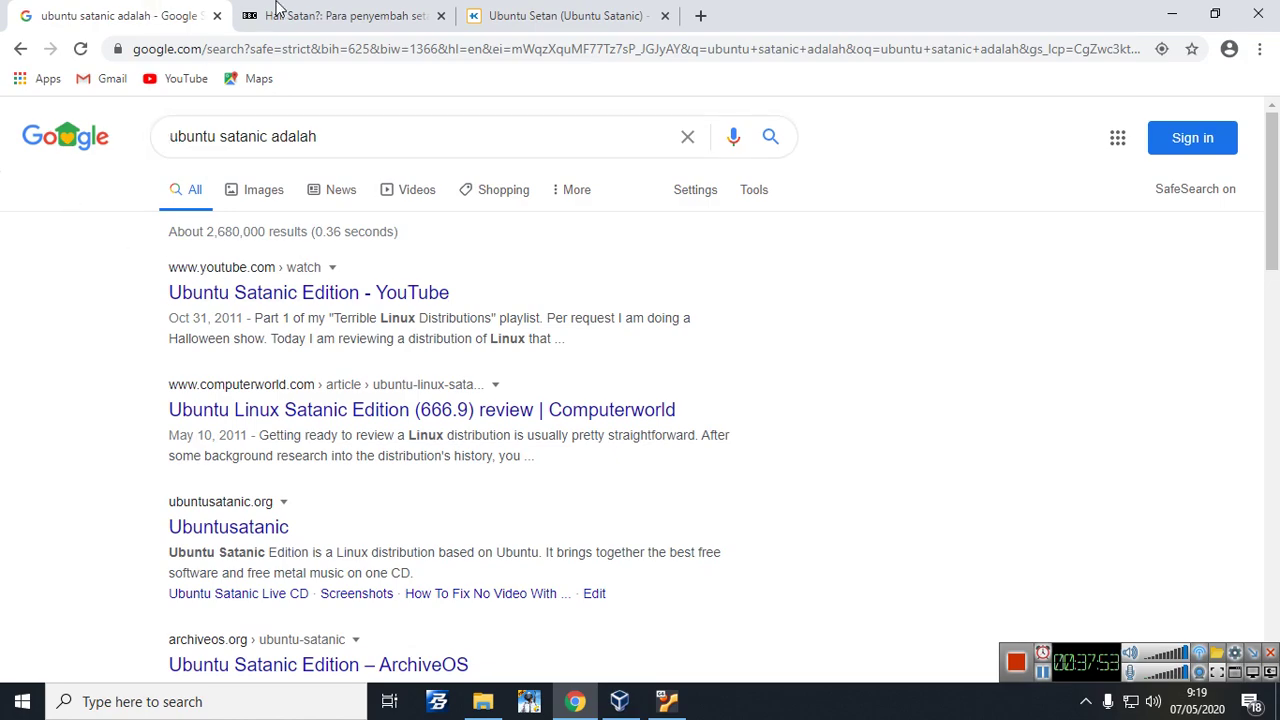
Look through the BBC article about Satanists in Chrome.
left_click(316, 18)
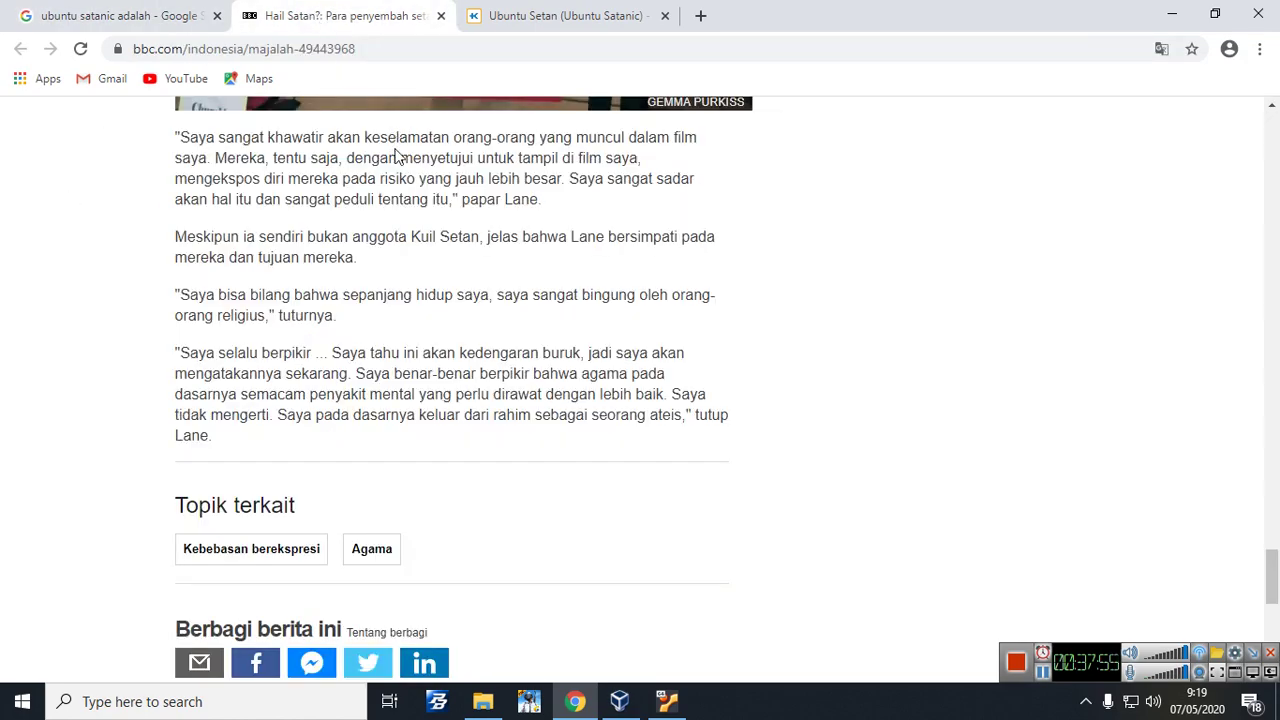
scroll(397, 160, "up", 10)
scroll(397, 160, "up", 20)
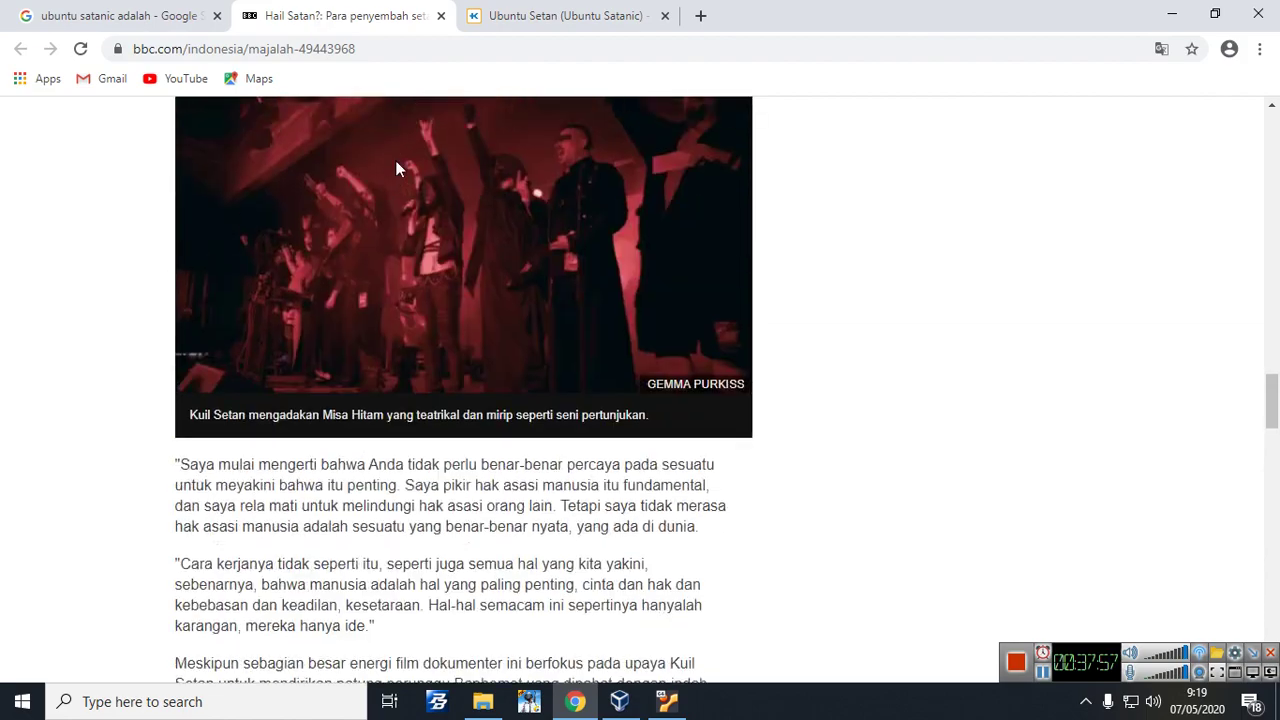
scroll(396, 161, "up", 15)
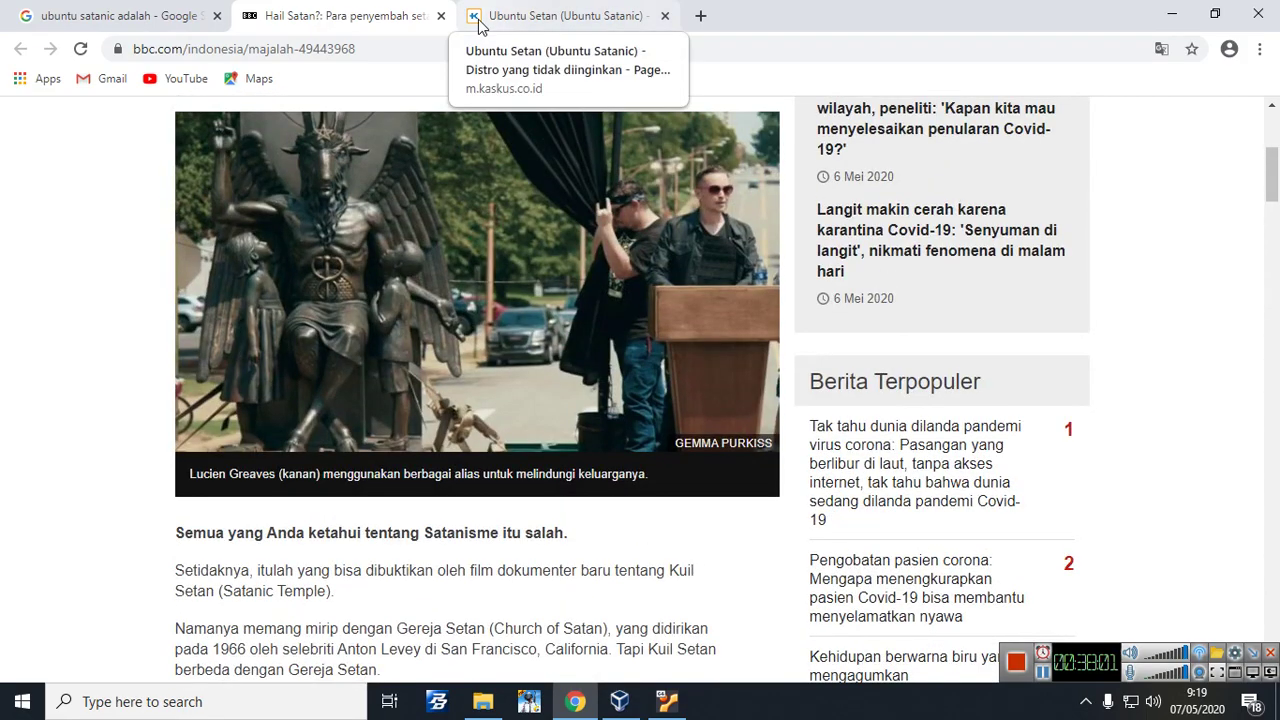
Read the Kaskus Ubuntu Setan thread down to post #100, then return to the VM's shell.
left_click(479, 24)
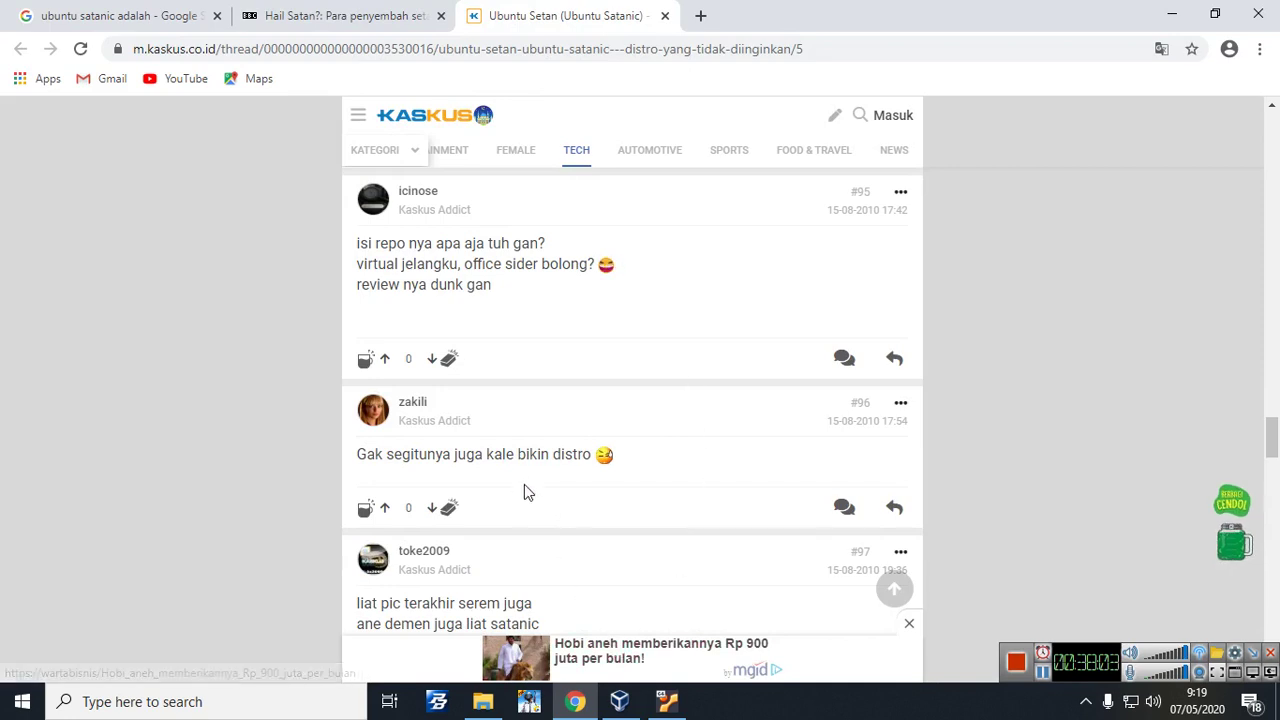
scroll(524, 480, "down", 5)
scroll(528, 484, "down", 3)
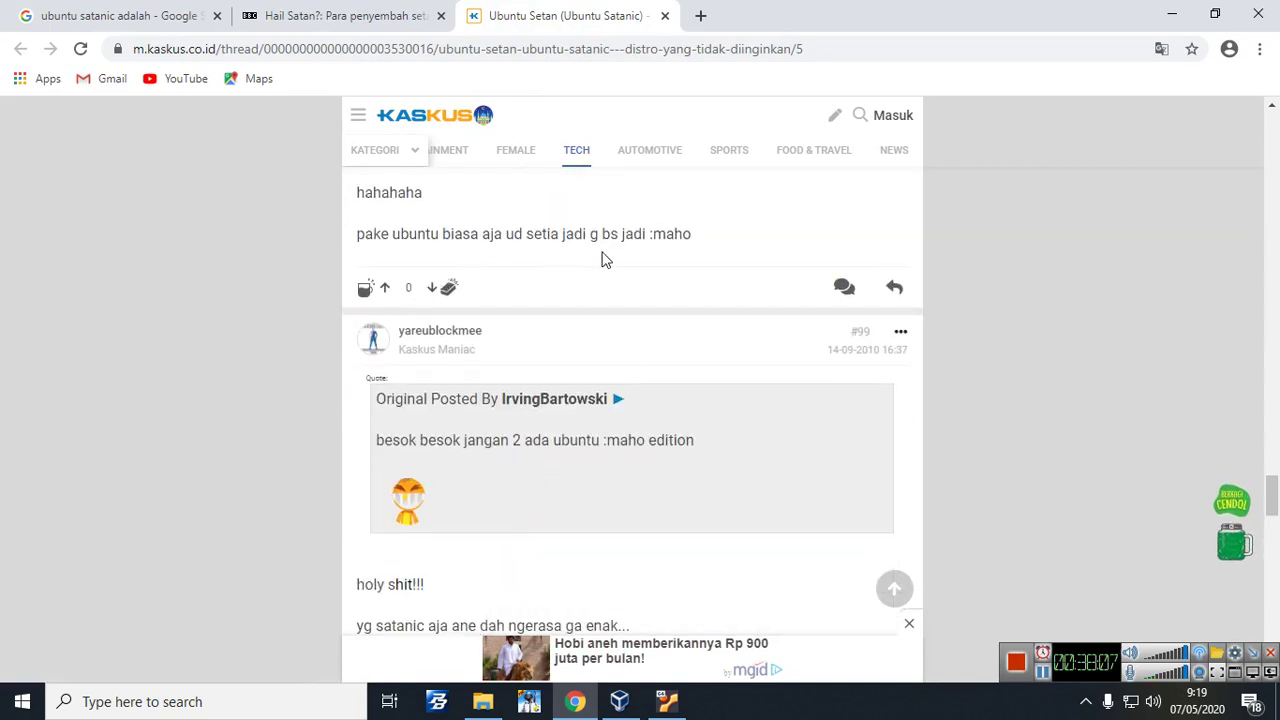
scroll(614, 261, "down", 1)
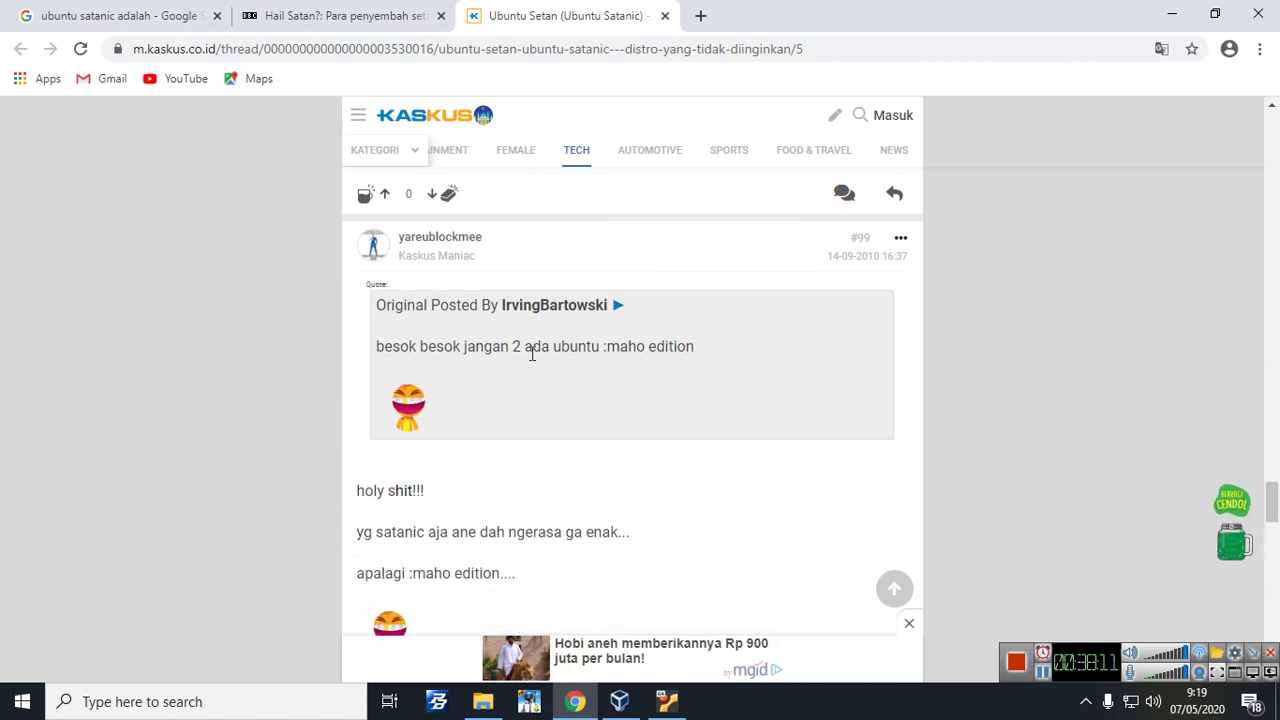
scroll(585, 407, "down", 4)
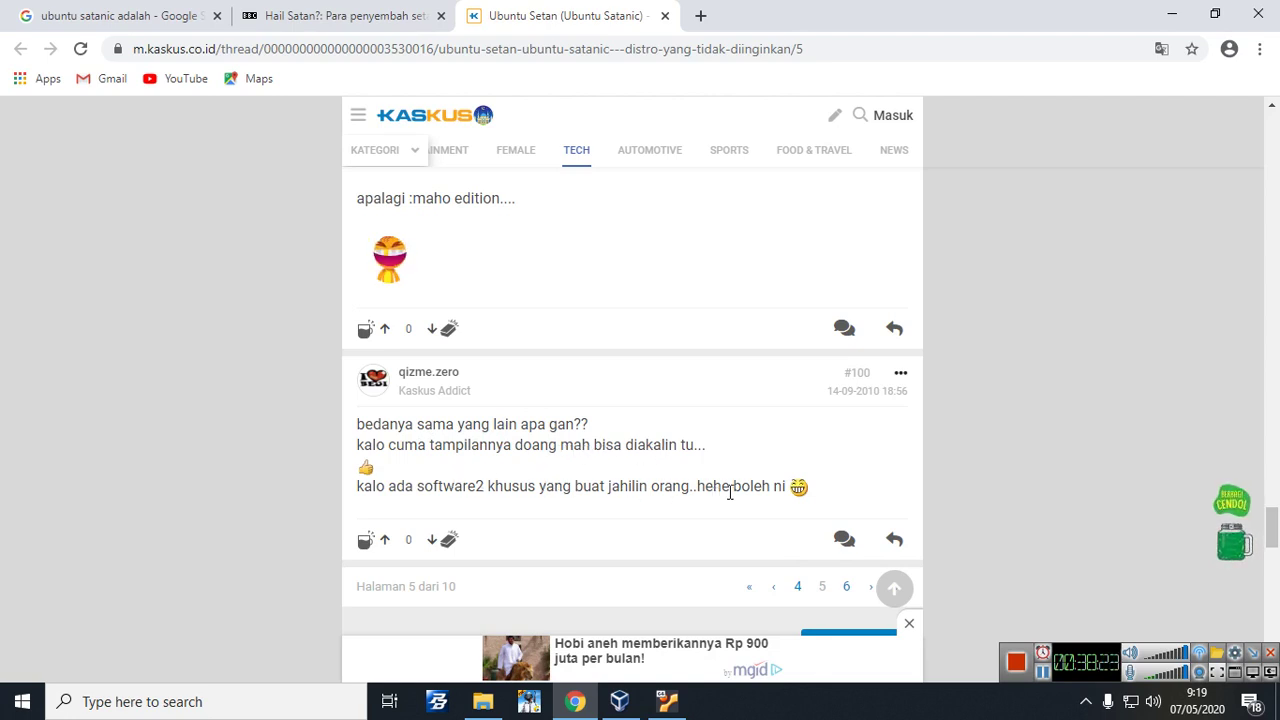
scroll(750, 490, "down", 2)
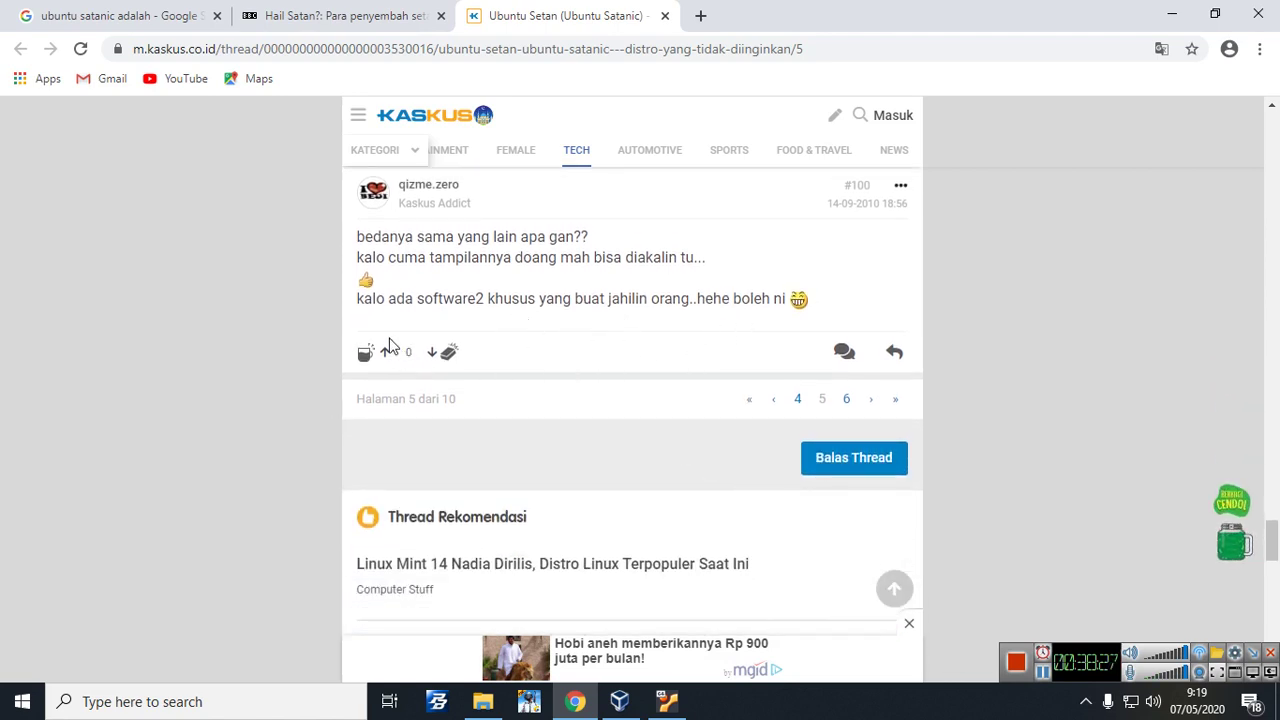
left_click(667, 701)
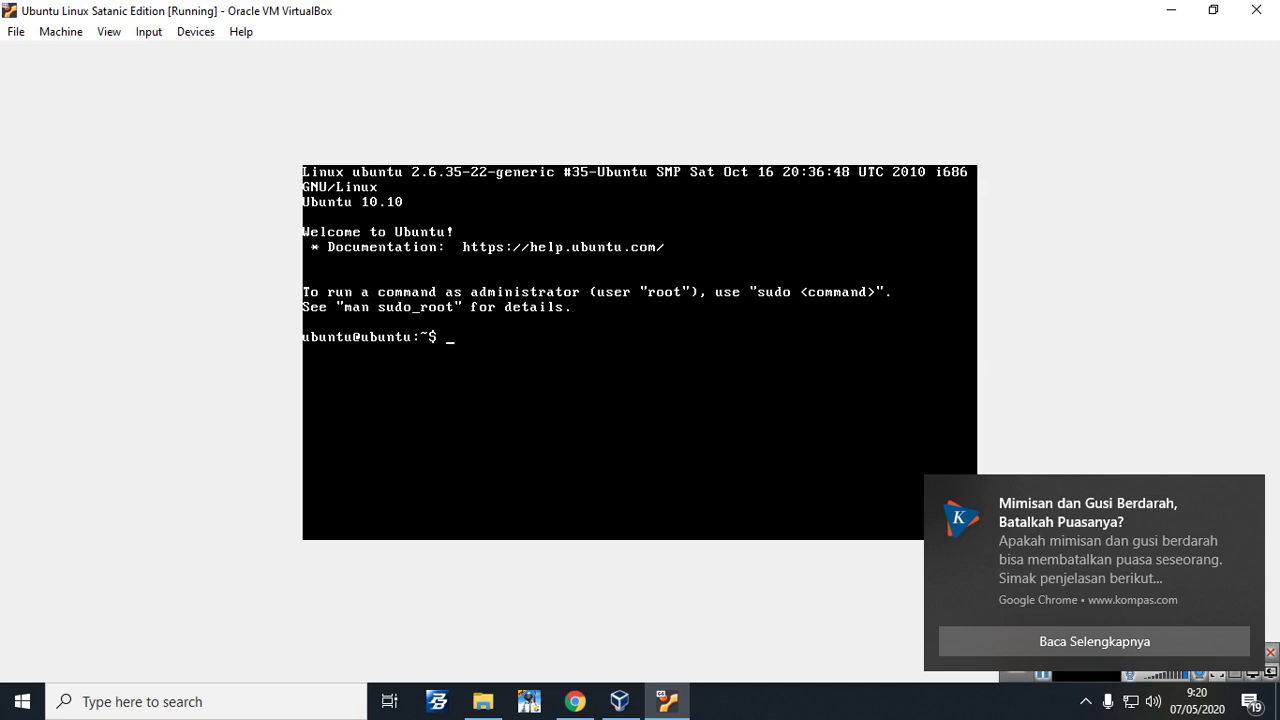
Dismiss the Chrome news notification and briefly check Task Manager before minimizing it.
left_click(1250, 490)
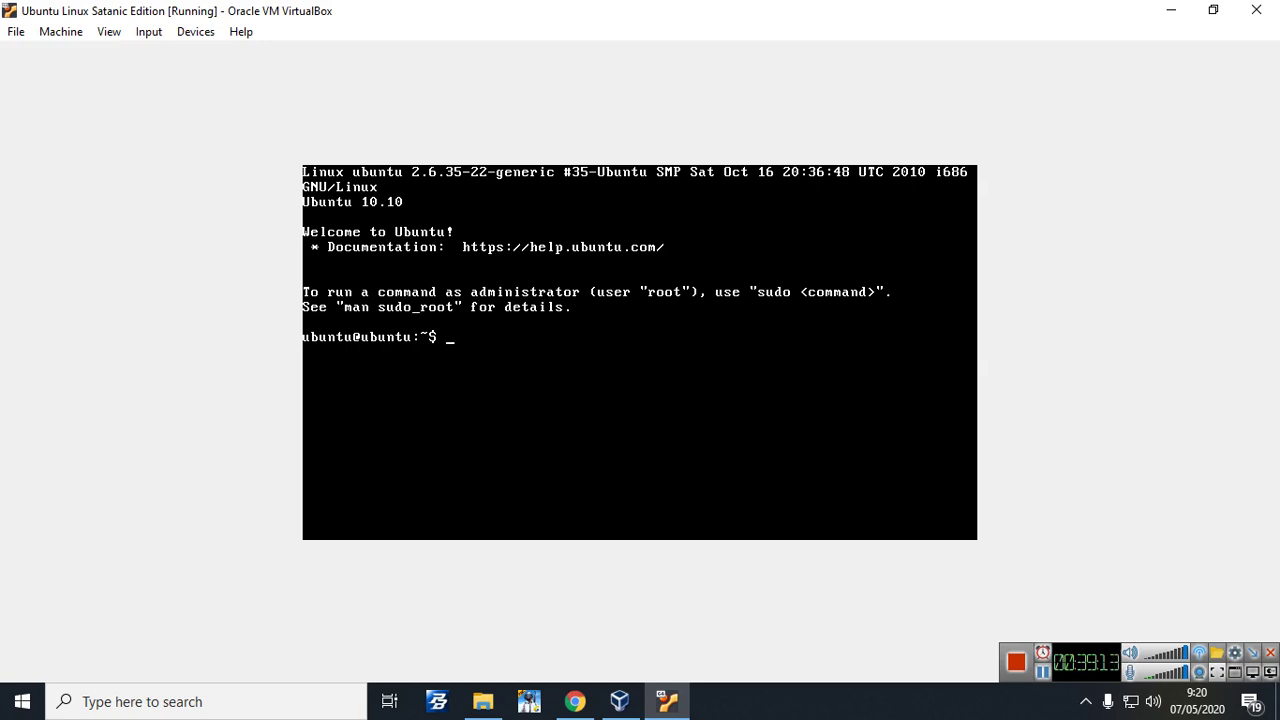
key("ctrl+shift+Escape")
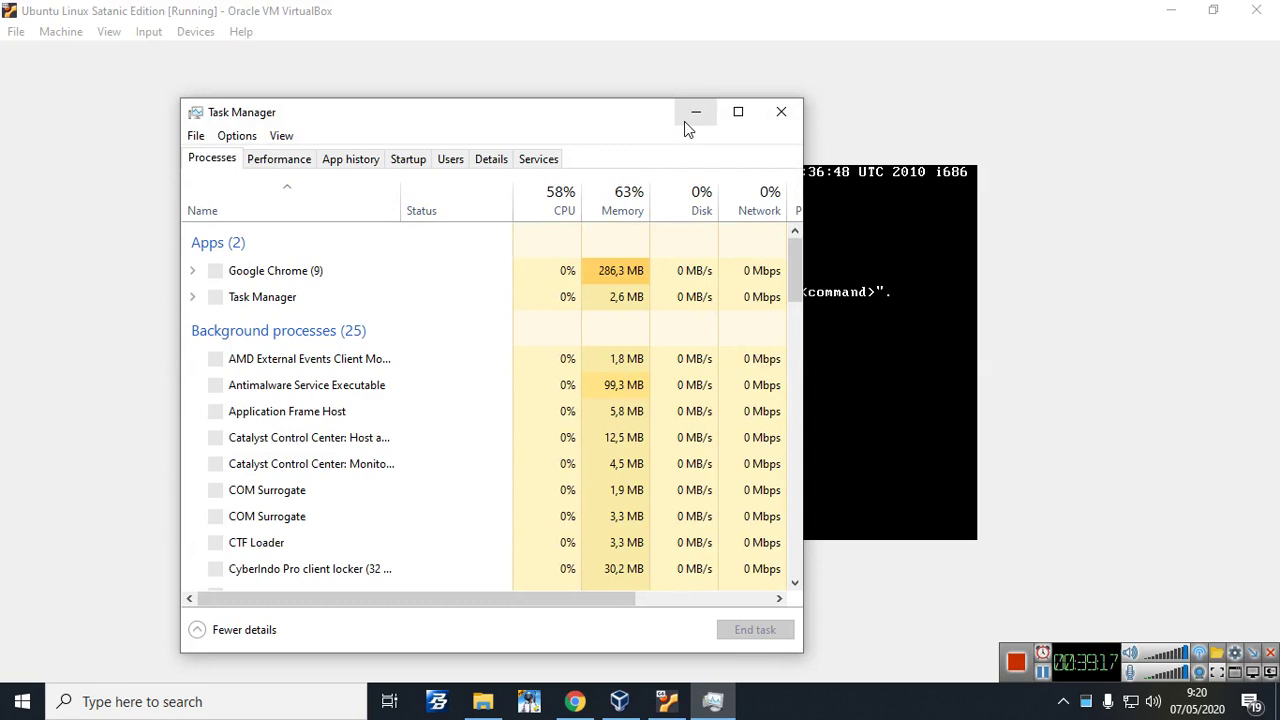
left_click(684, 121)
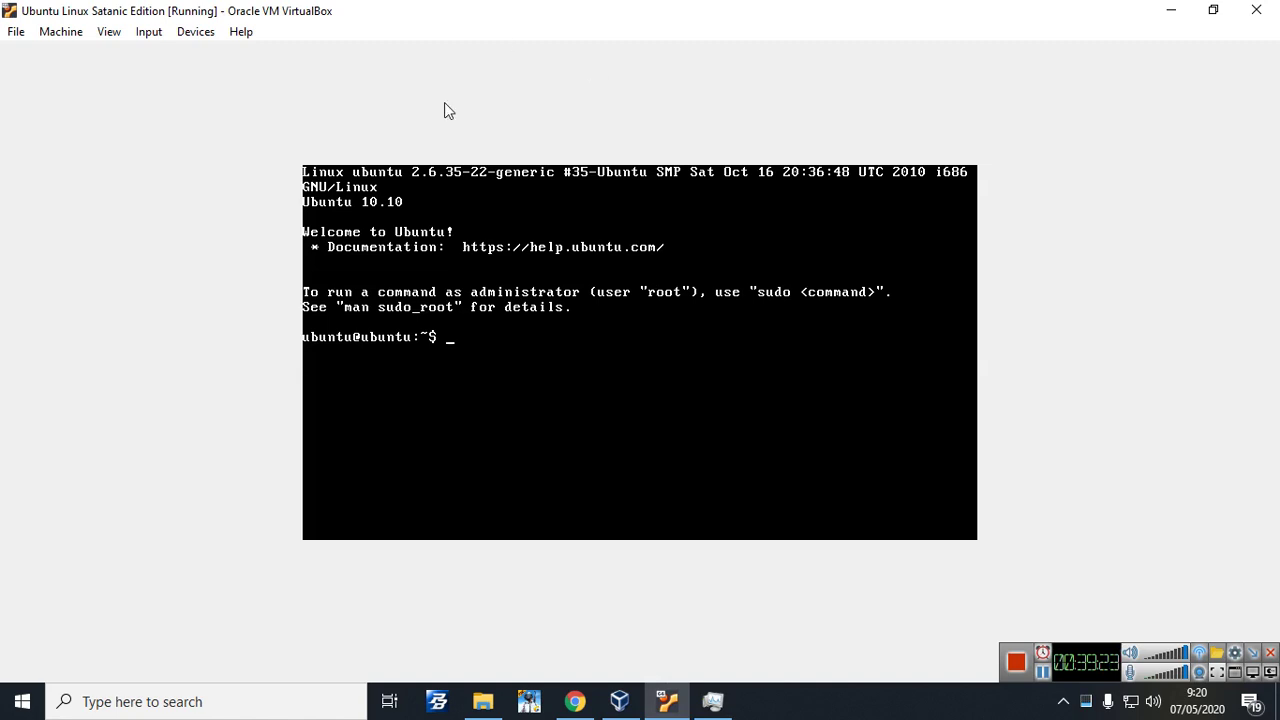
Close the Ubuntu Satanic Edition VM window with the Power off the machine option.
left_click(1258, 12)
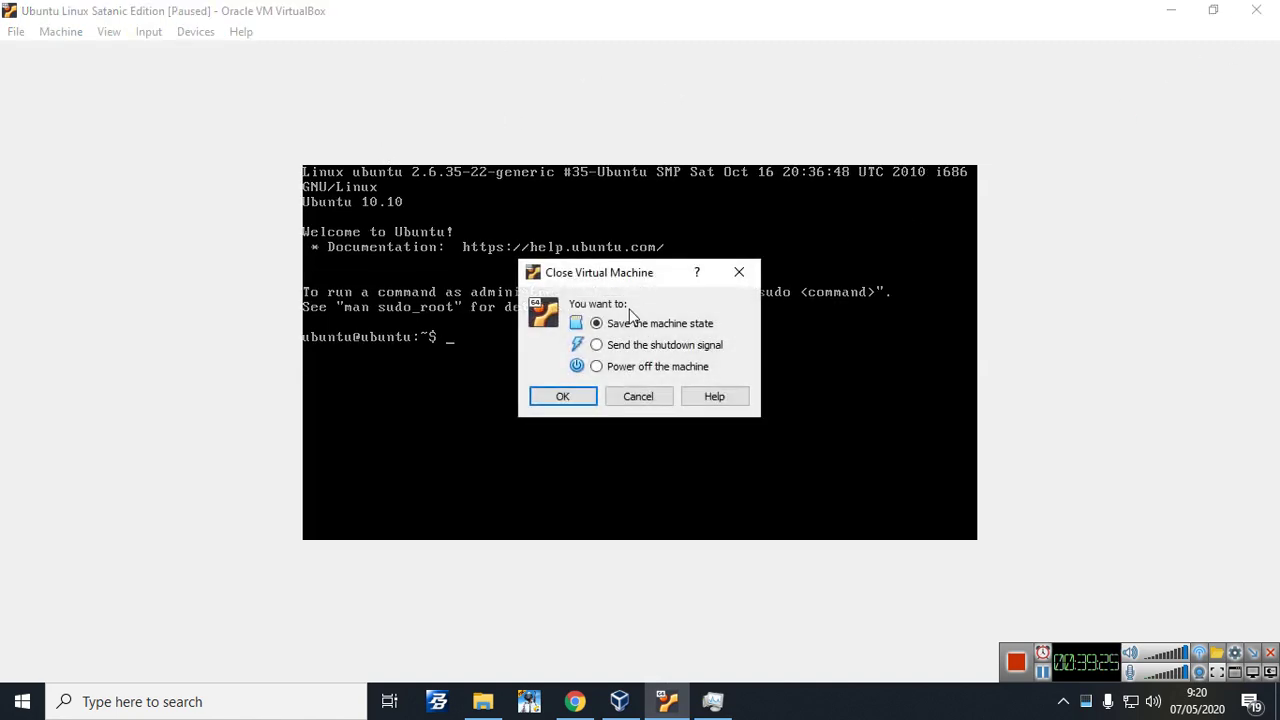
left_click(617, 367)
left_click(553, 399)
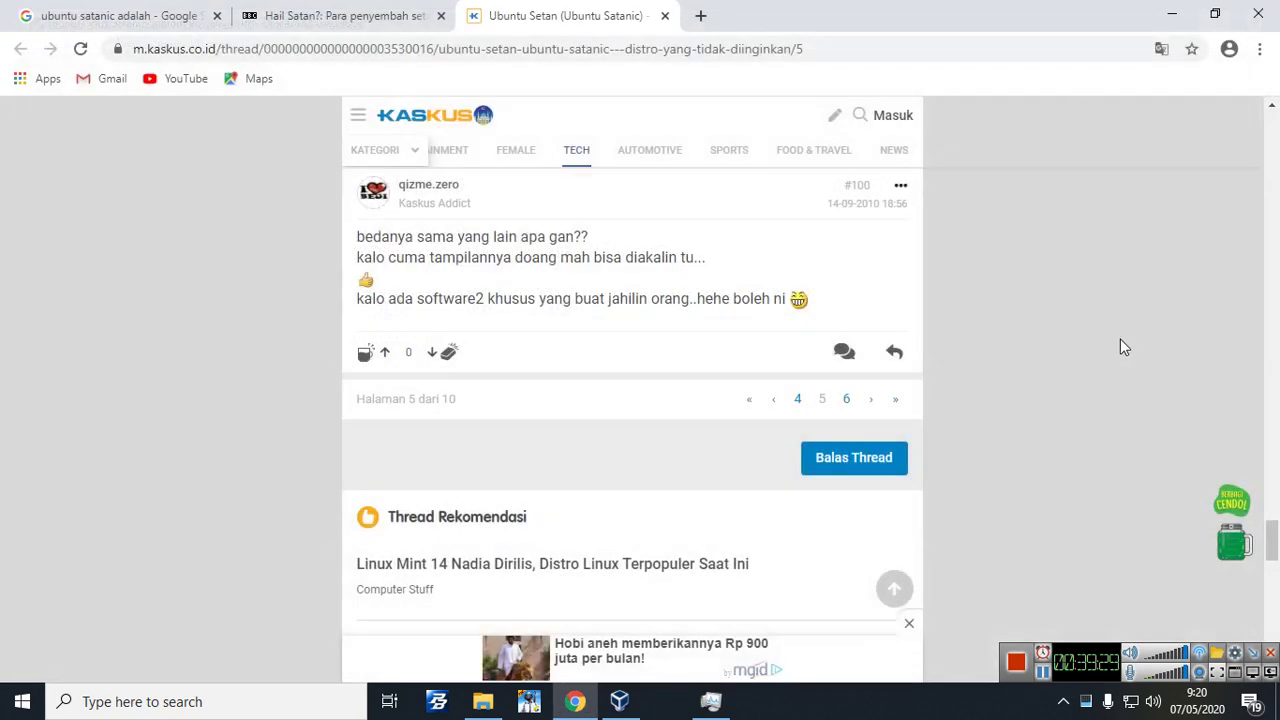
Minimize Chrome and start Ubuntu Linux Satanic Edition from VirtualBox Manager.
left_click(1171, 16)
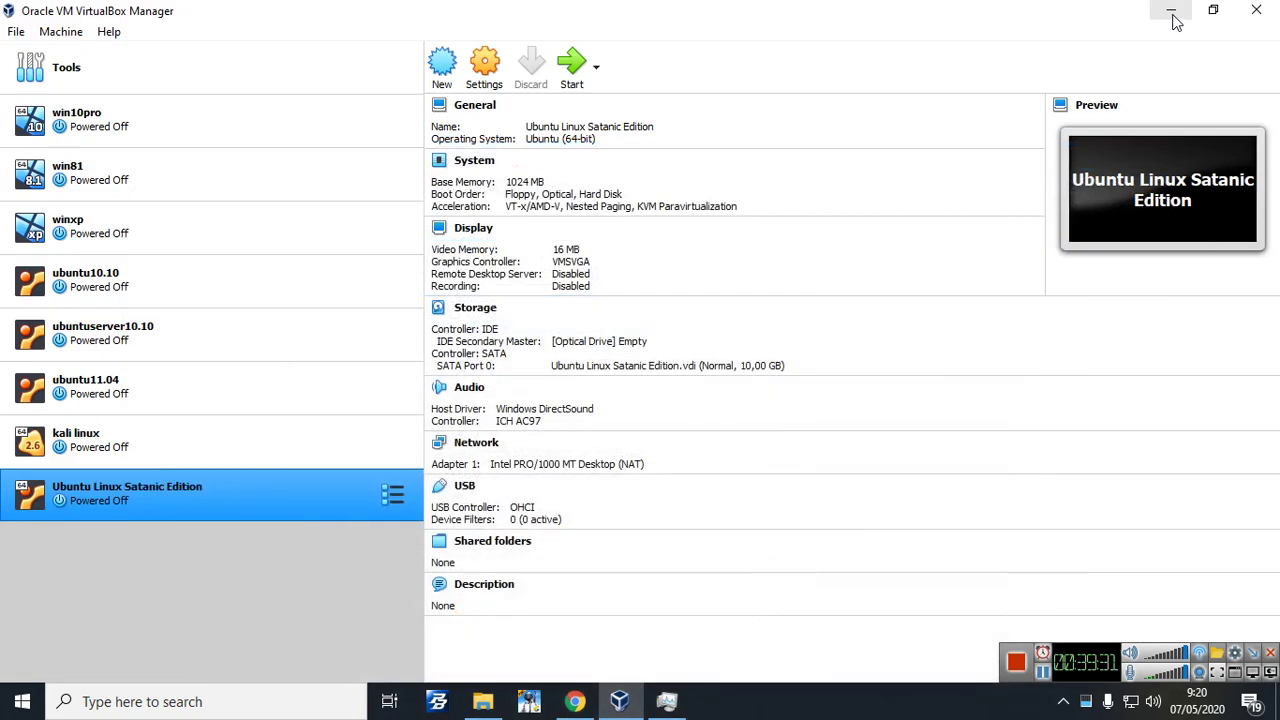
left_click(588, 70)
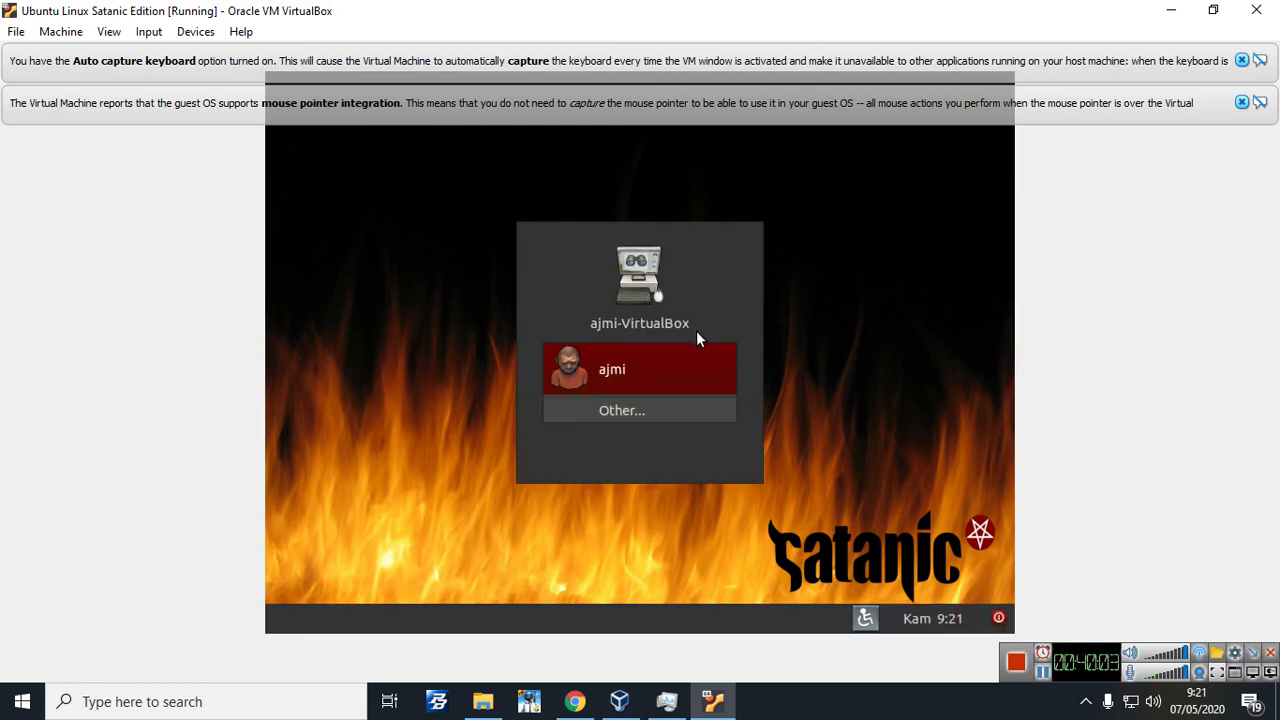
Log in to the guest by selecting the user account and entering its password.
left_click(654, 366)
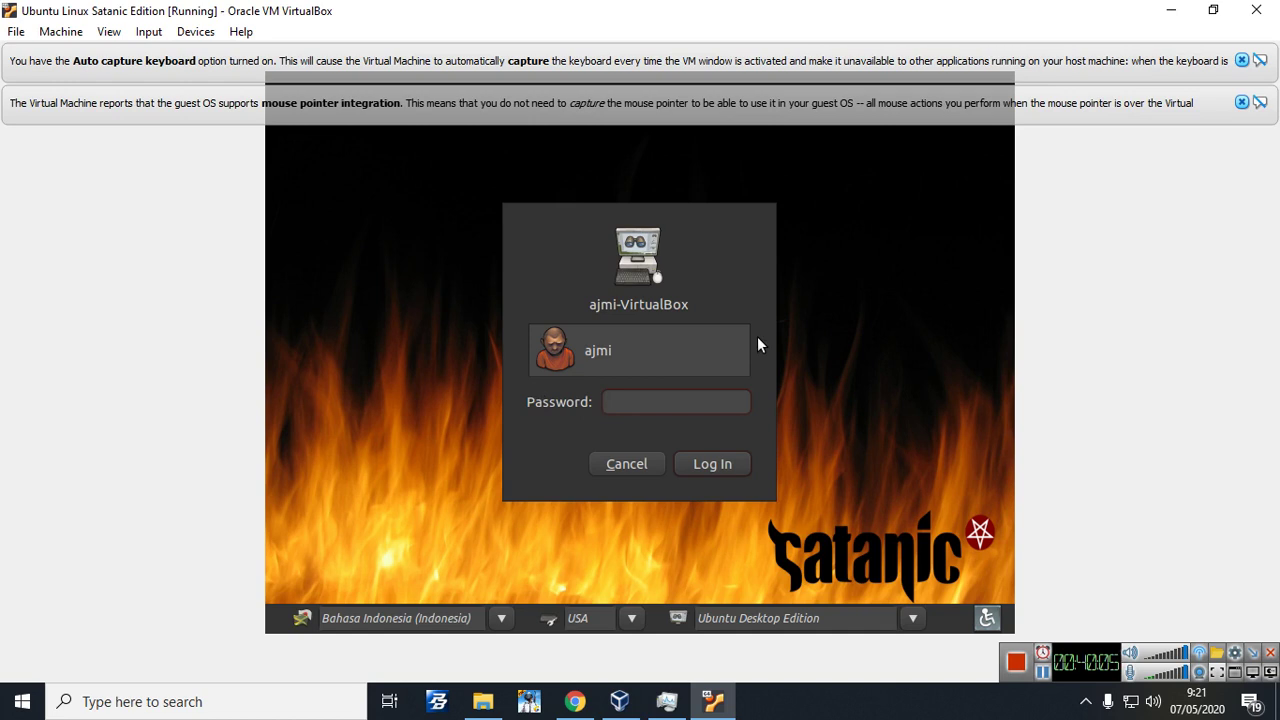
key("Return")
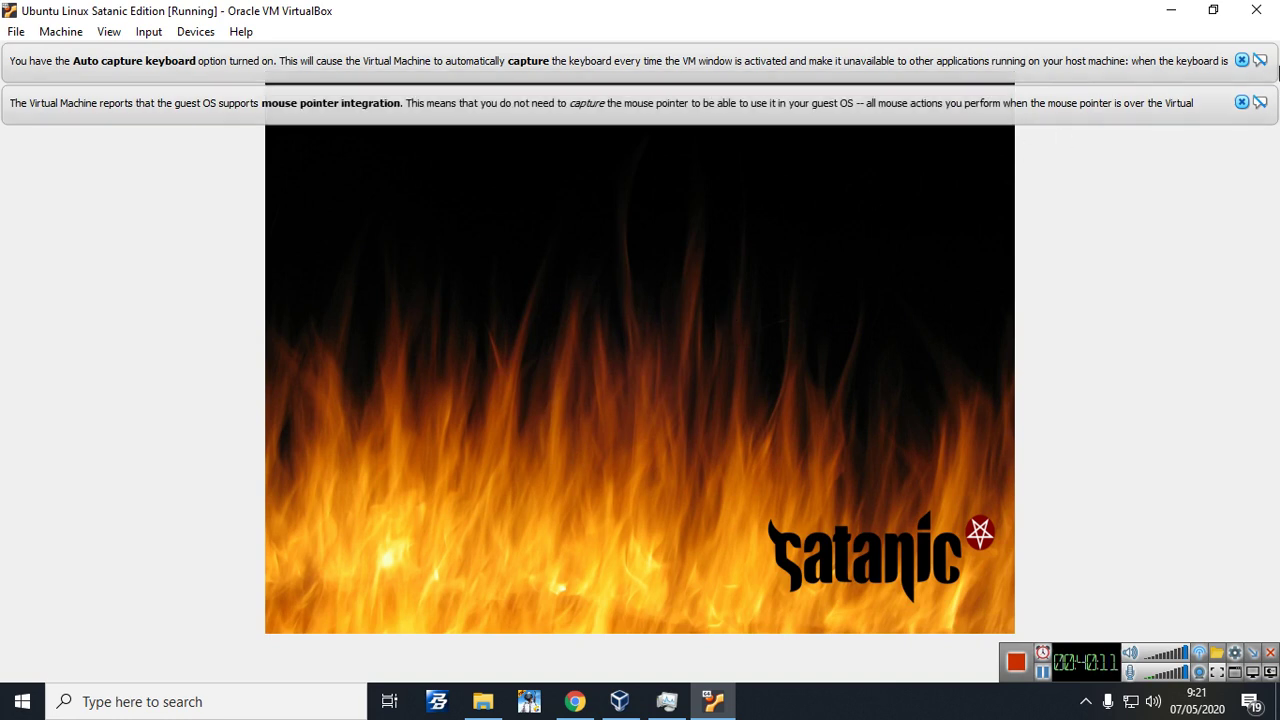
Dismiss the mouse-integration and keyboard auto-capture notices, then close the desktop's context menu.
left_click(1240, 103)
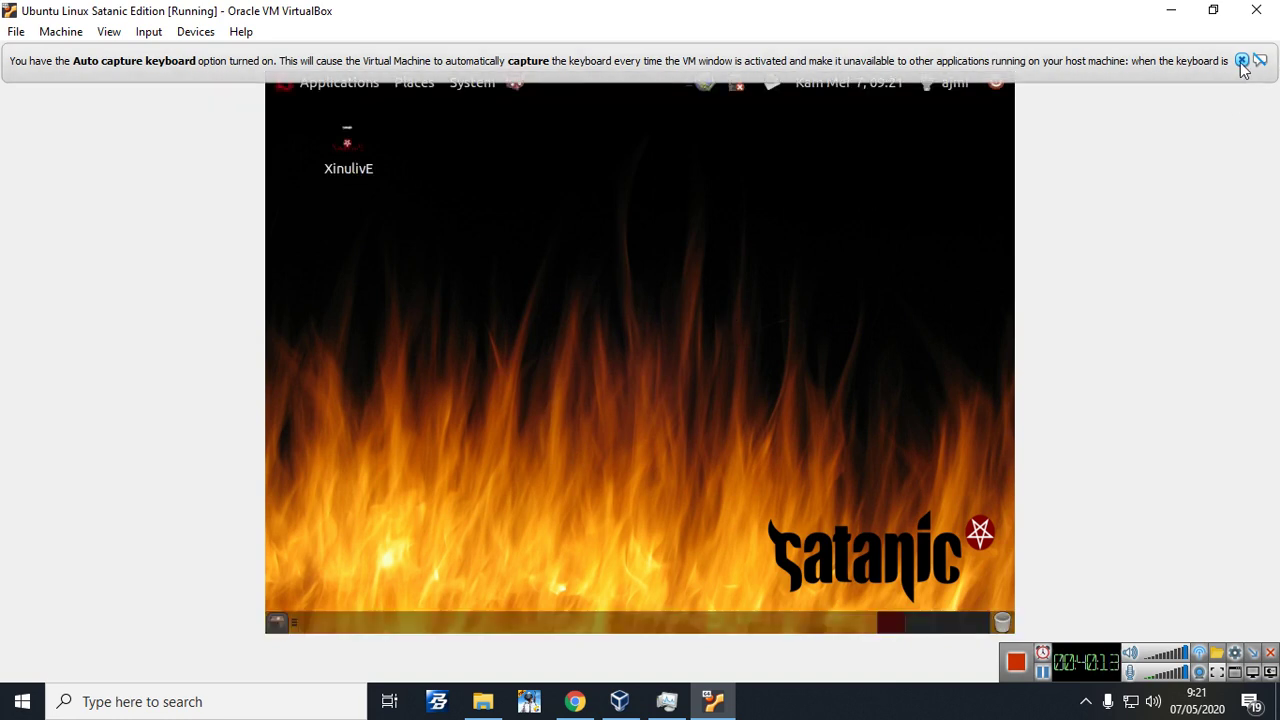
left_click(1241, 60)
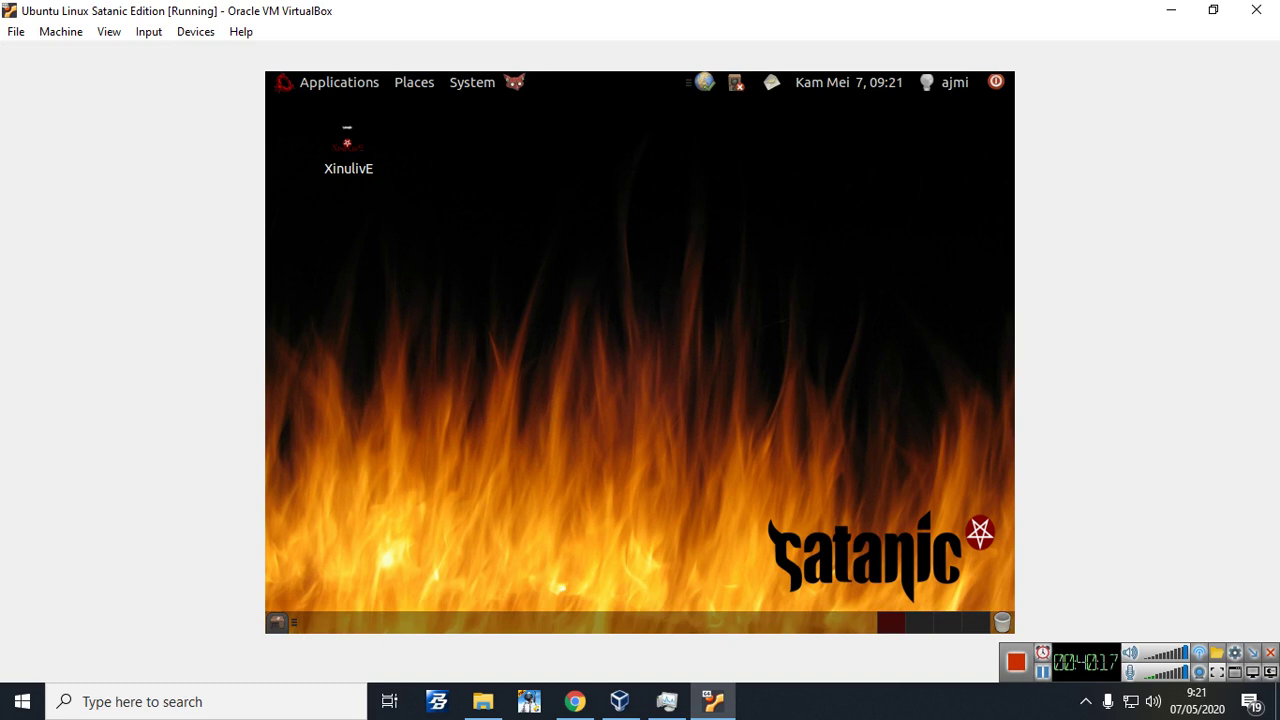
right_click(601, 253)
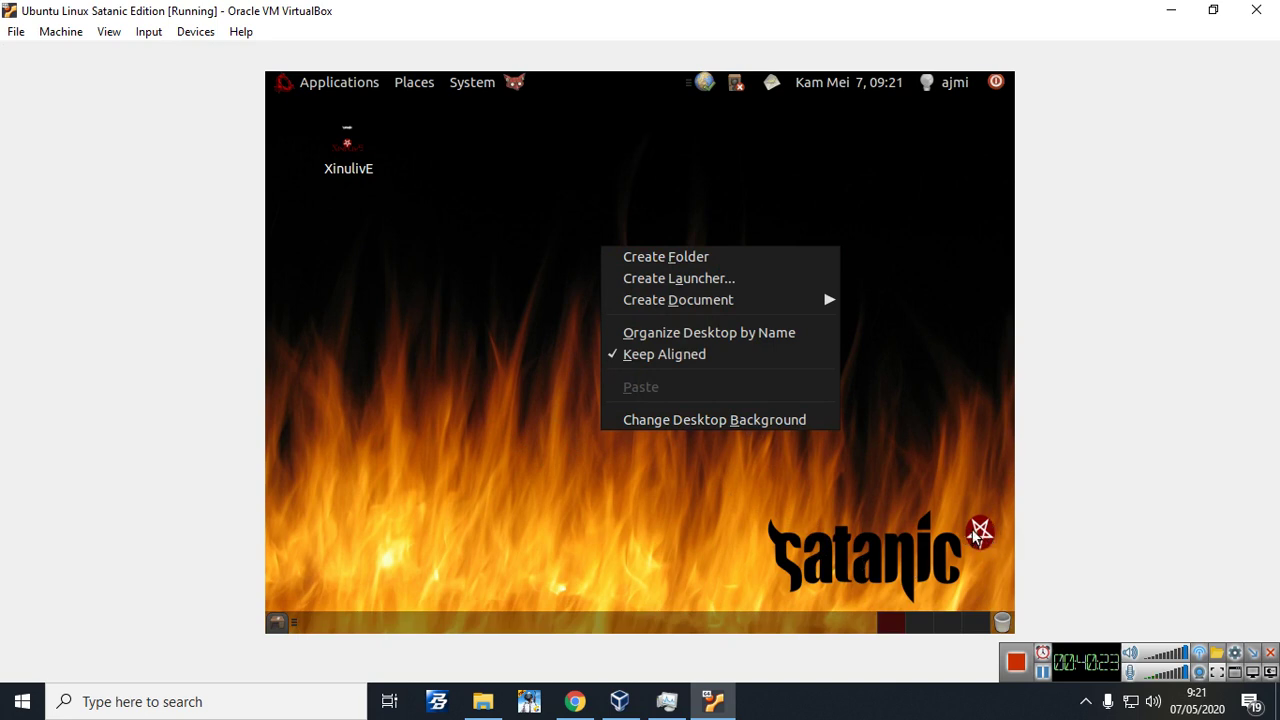
left_click(975, 534)
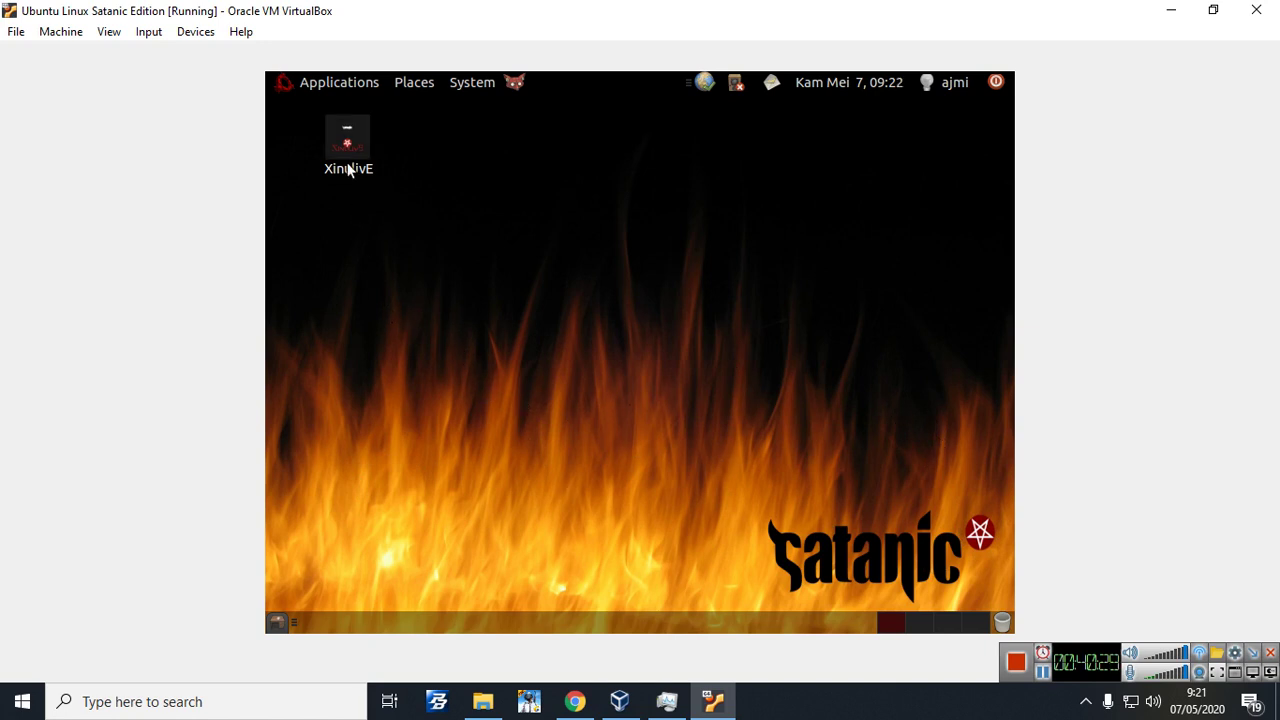
Launch Firefox Web Browser from the guest's Applications > Internet menu.
left_click(340, 82)
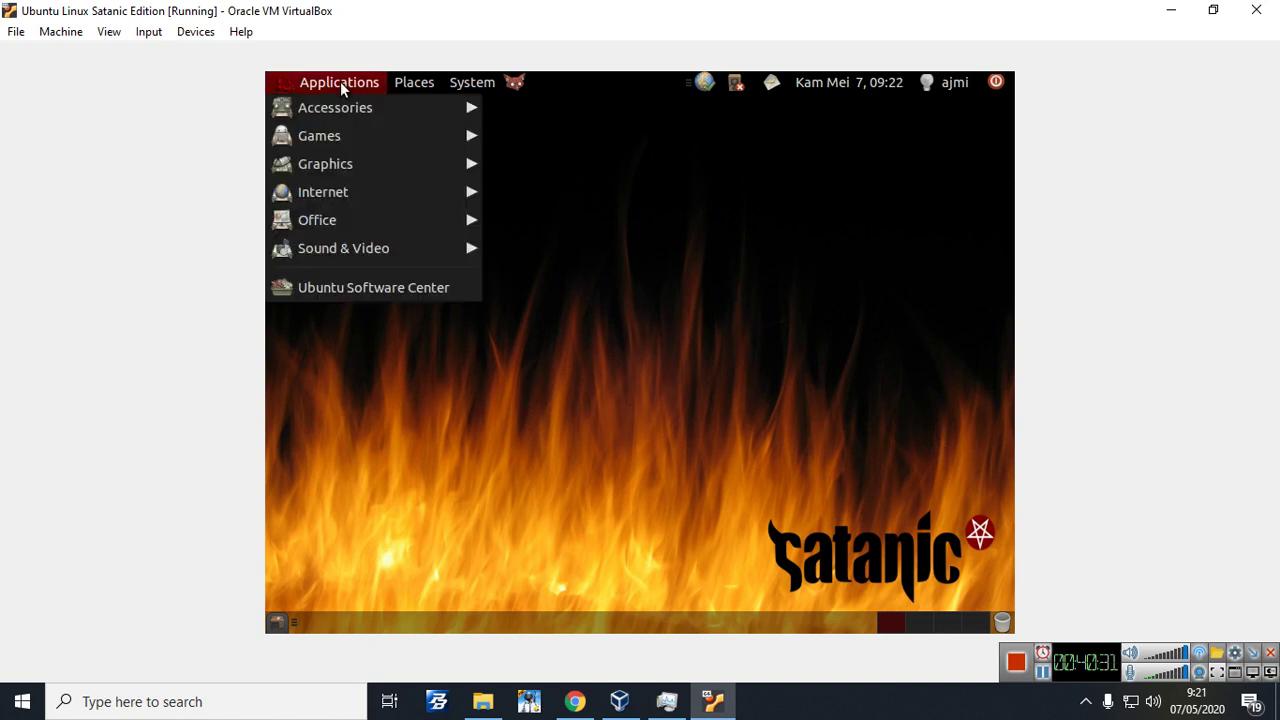
mouse_move(350, 140)
mouse_move(423, 173)
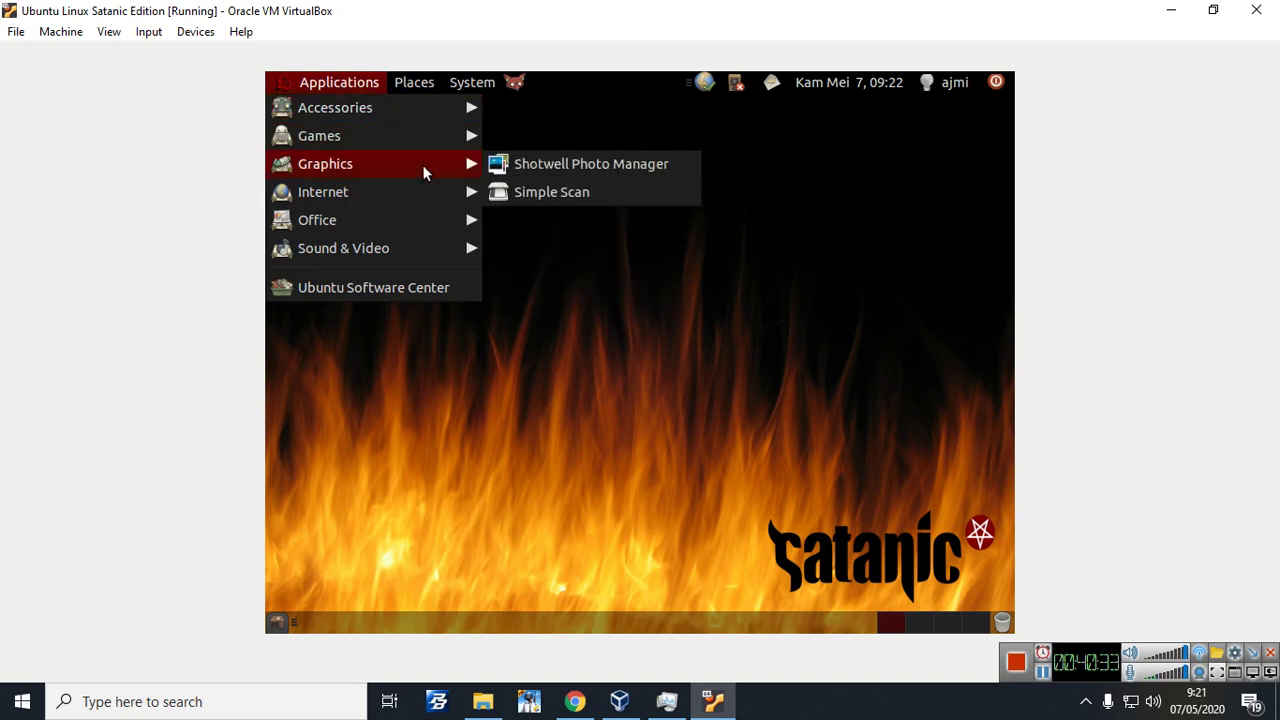
mouse_move(425, 201)
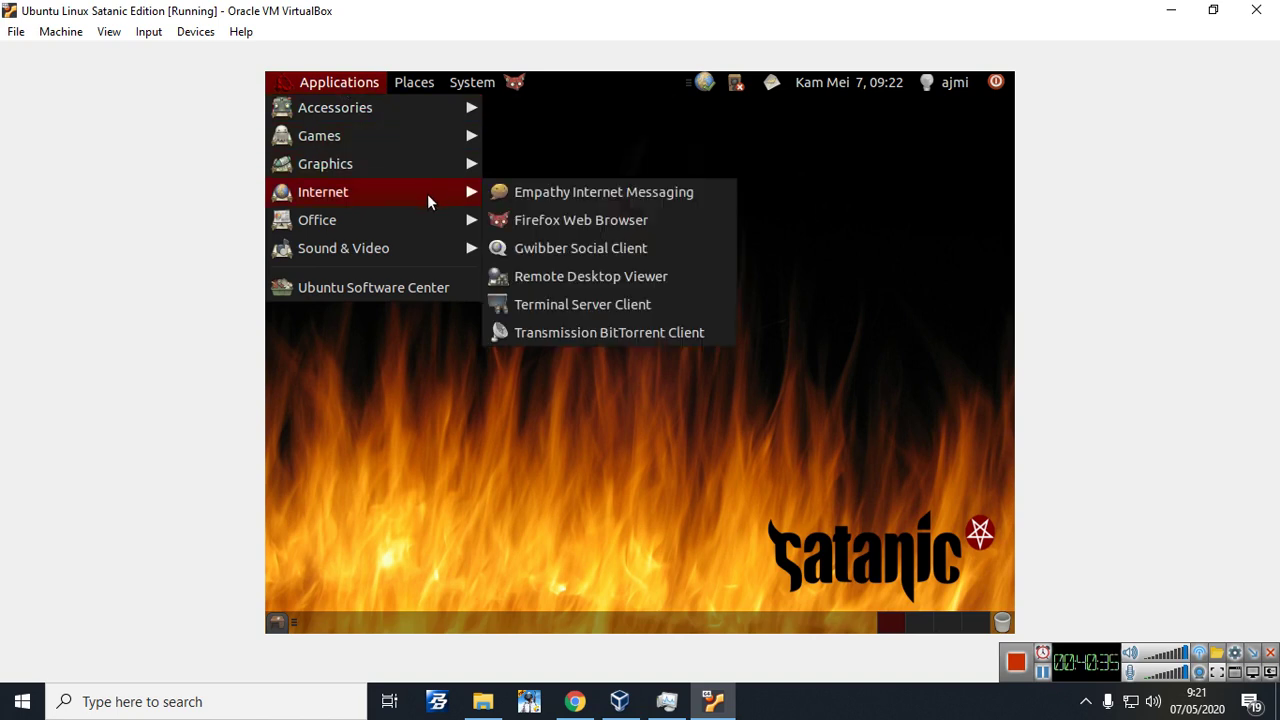
left_click(520, 226)
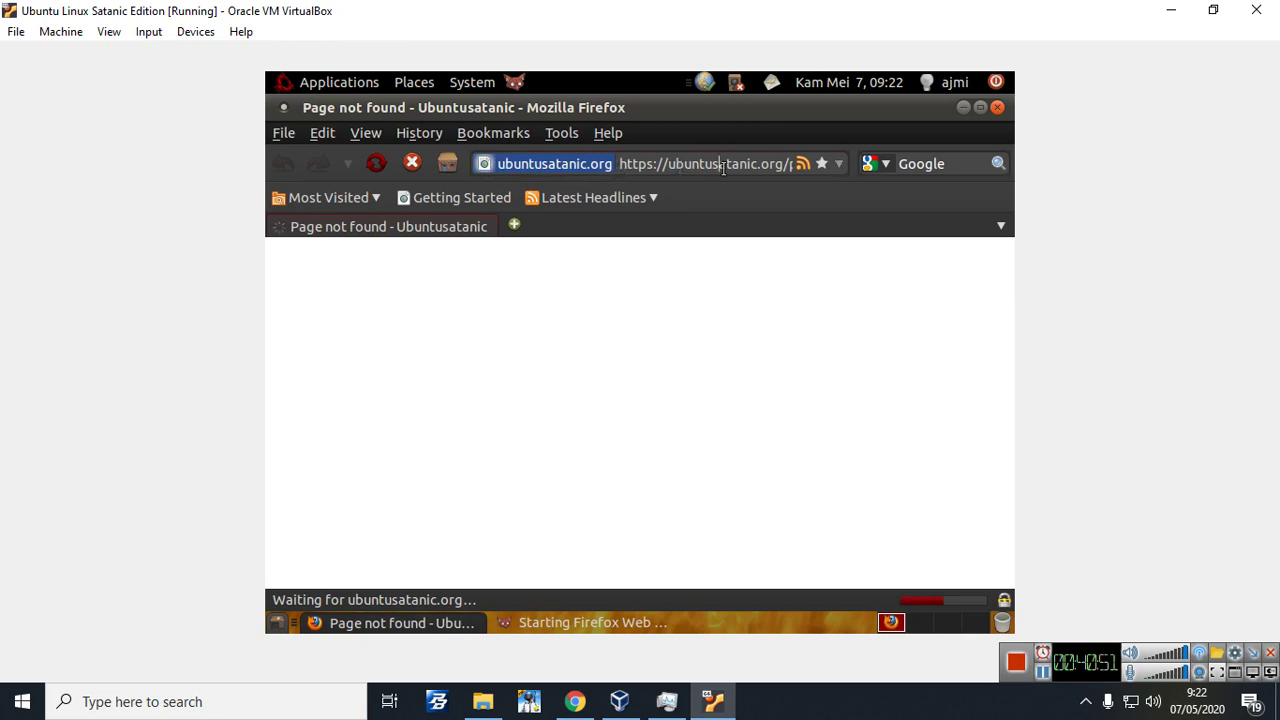
Load YouTube by entering 'yt' in Firefox's address bar, then close Firefox.
left_click(758, 165)
type("yt")
key("Return")
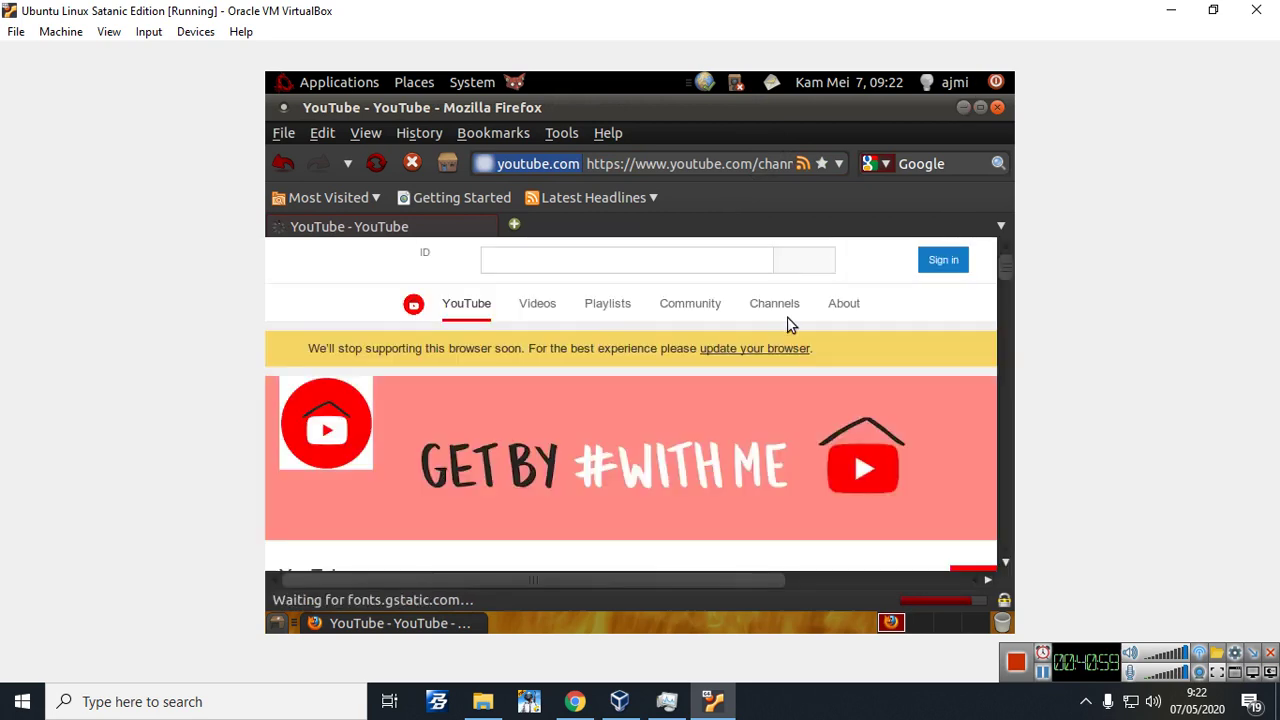
scroll(707, 330, "down", 2)
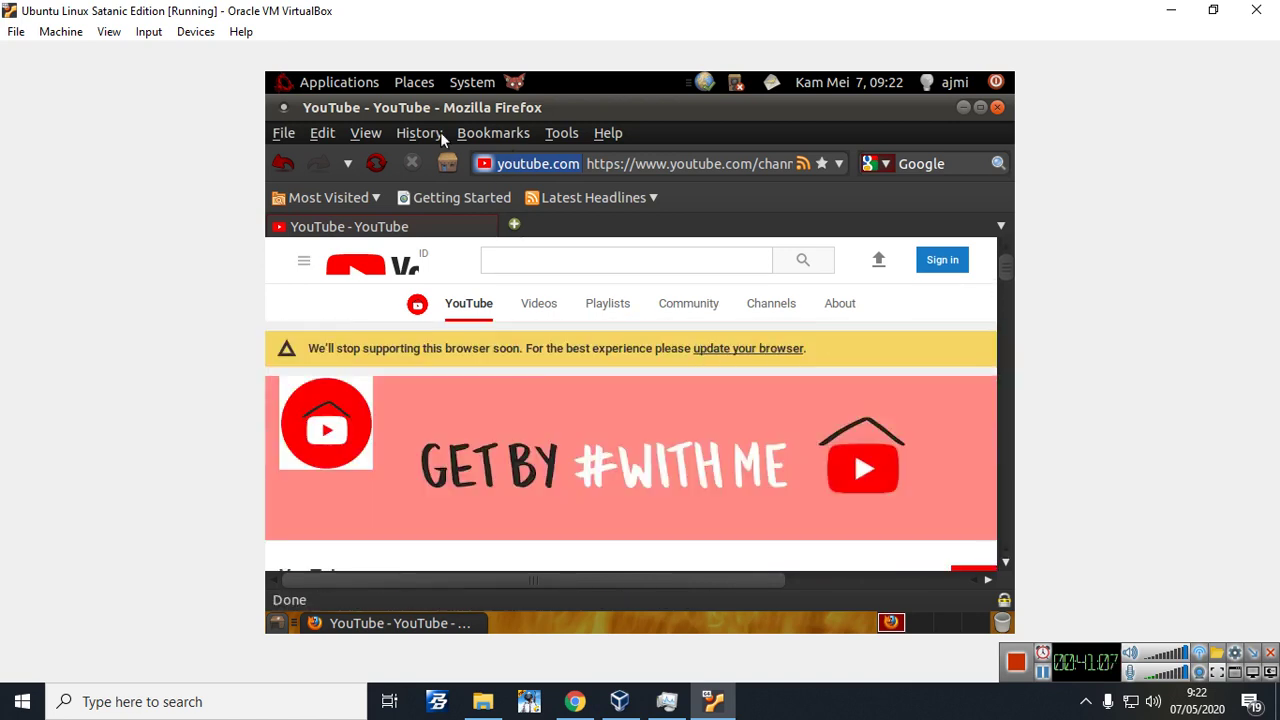
left_click(997, 108)
left_click(349, 90)
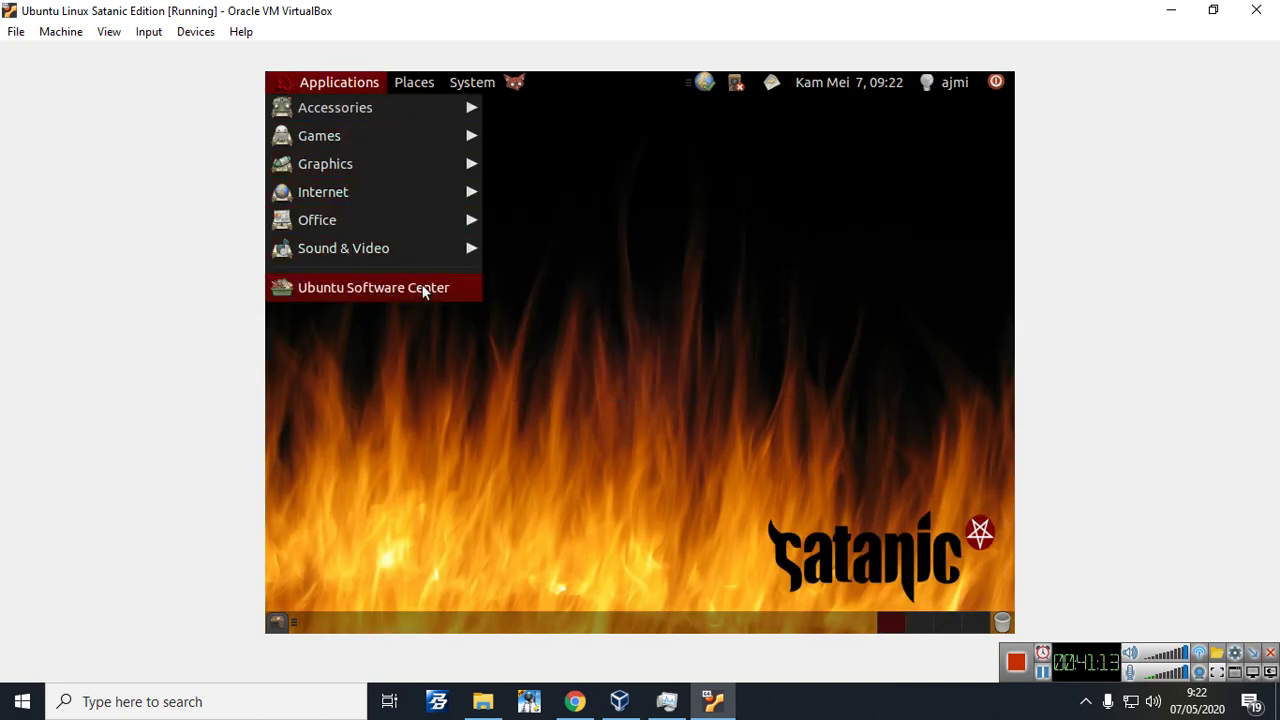
Launch gbrainy from the guest's Applications > Games menu.
mouse_move(446, 231)
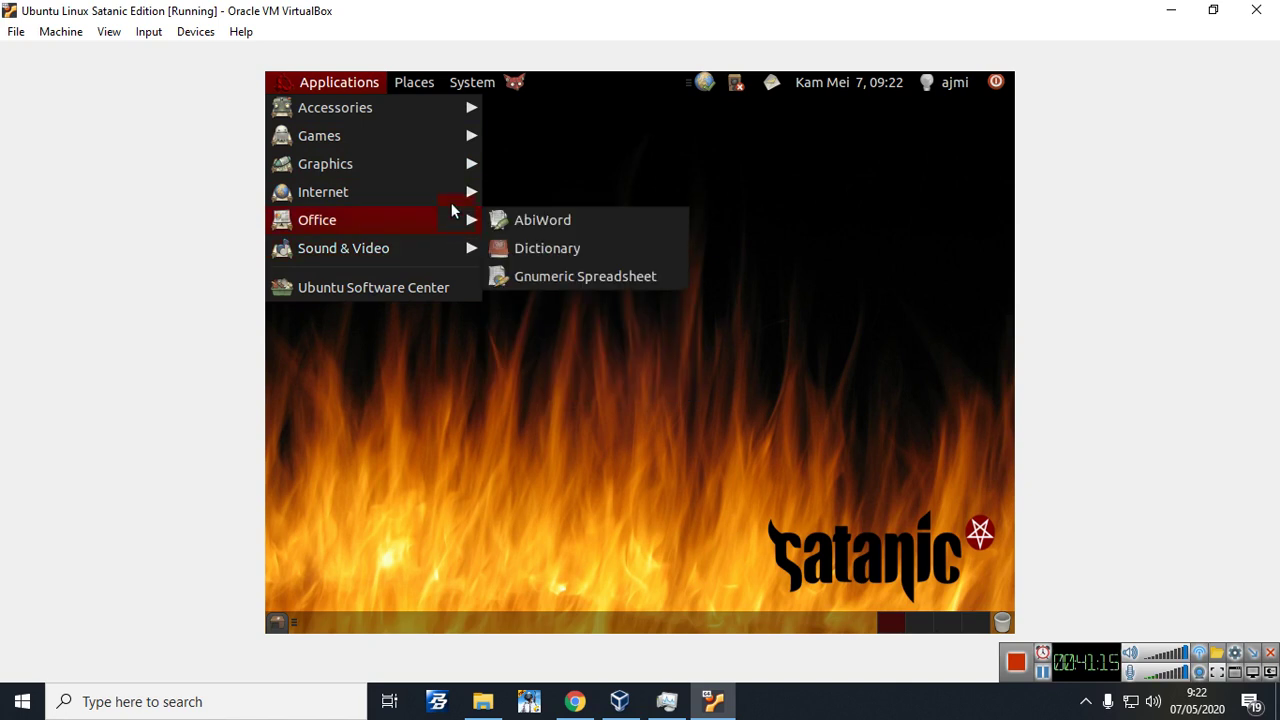
mouse_move(455, 199)
mouse_move(470, 165)
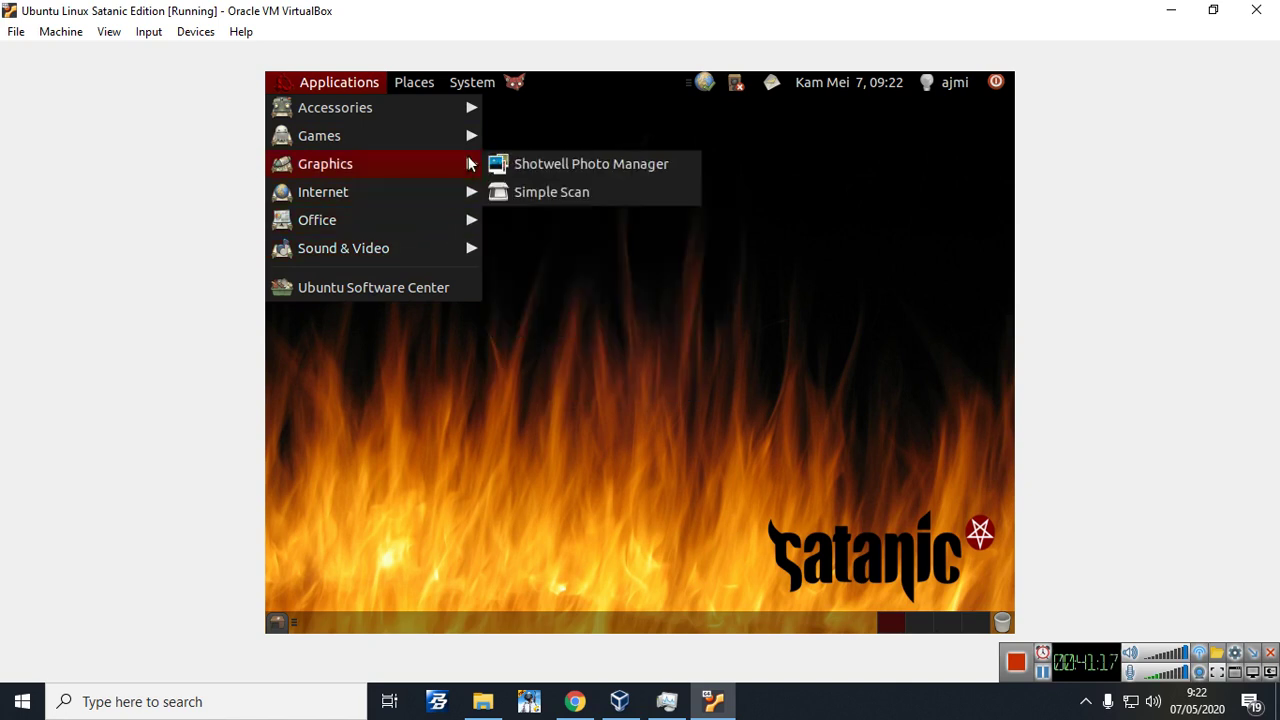
mouse_move(475, 143)
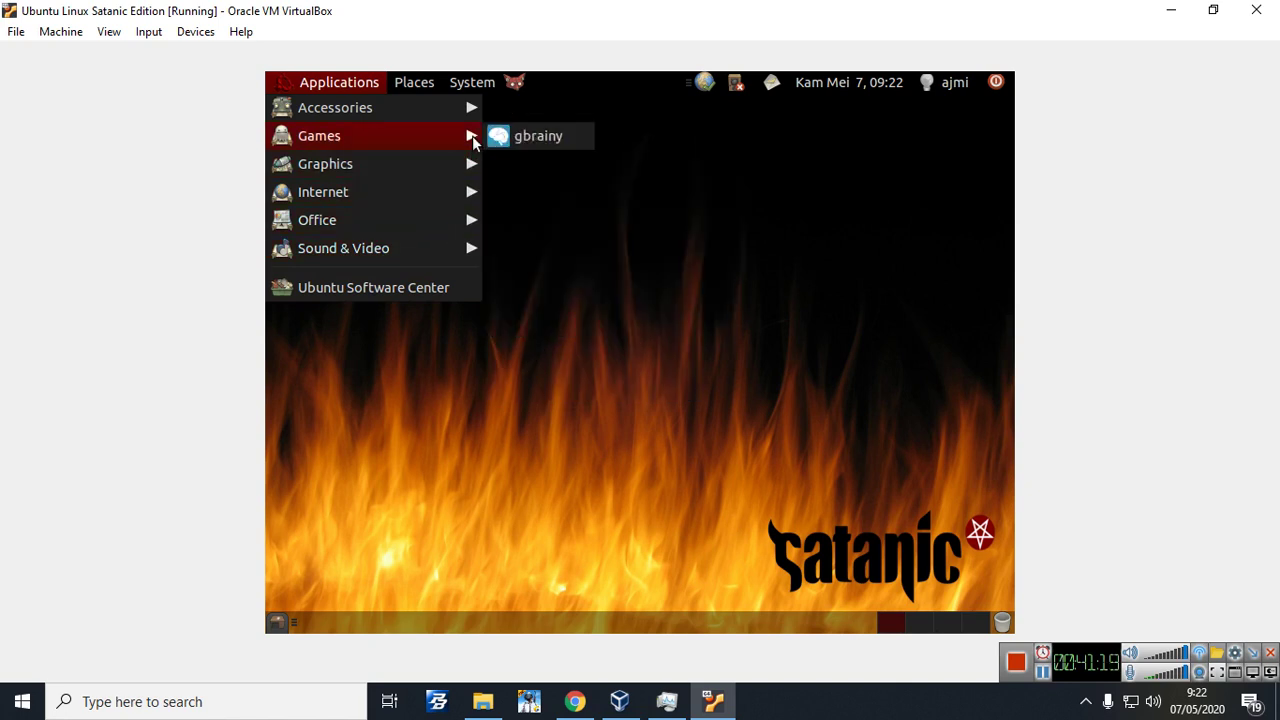
left_click(531, 136)
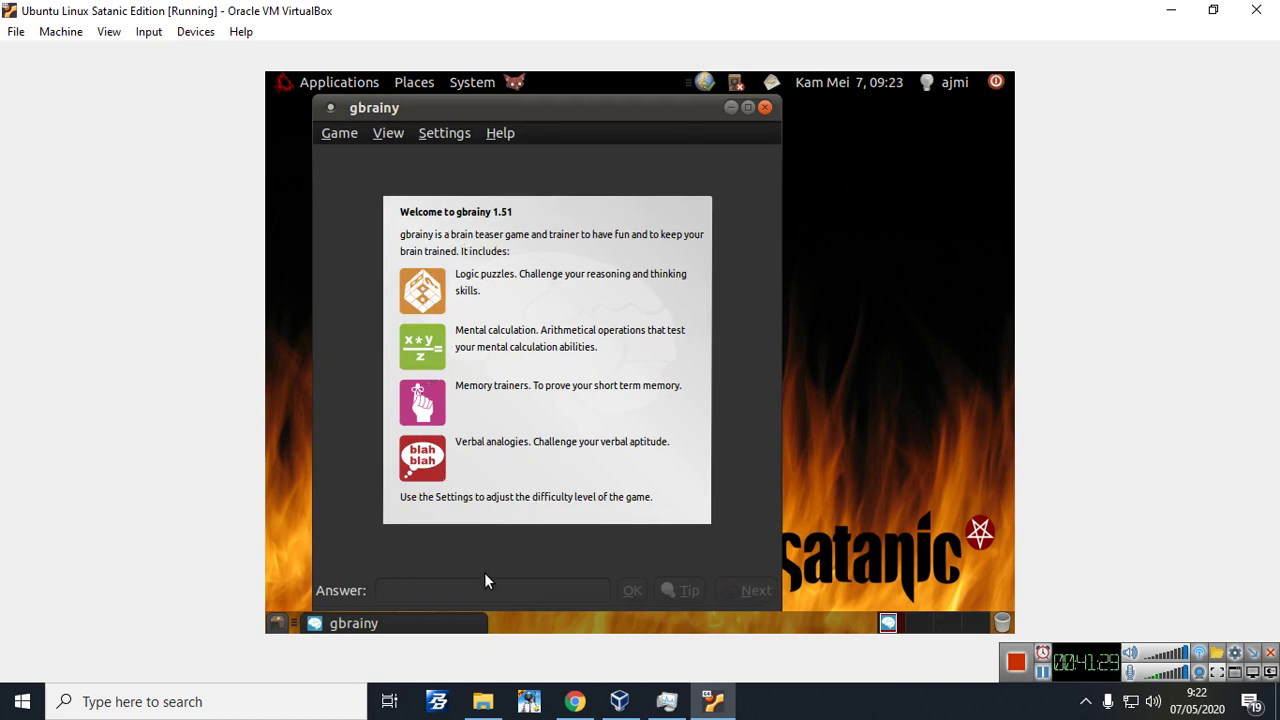
Close gbrainy, return to the Kaskus thread in Chrome and go to page 6.
left_click(765, 107)
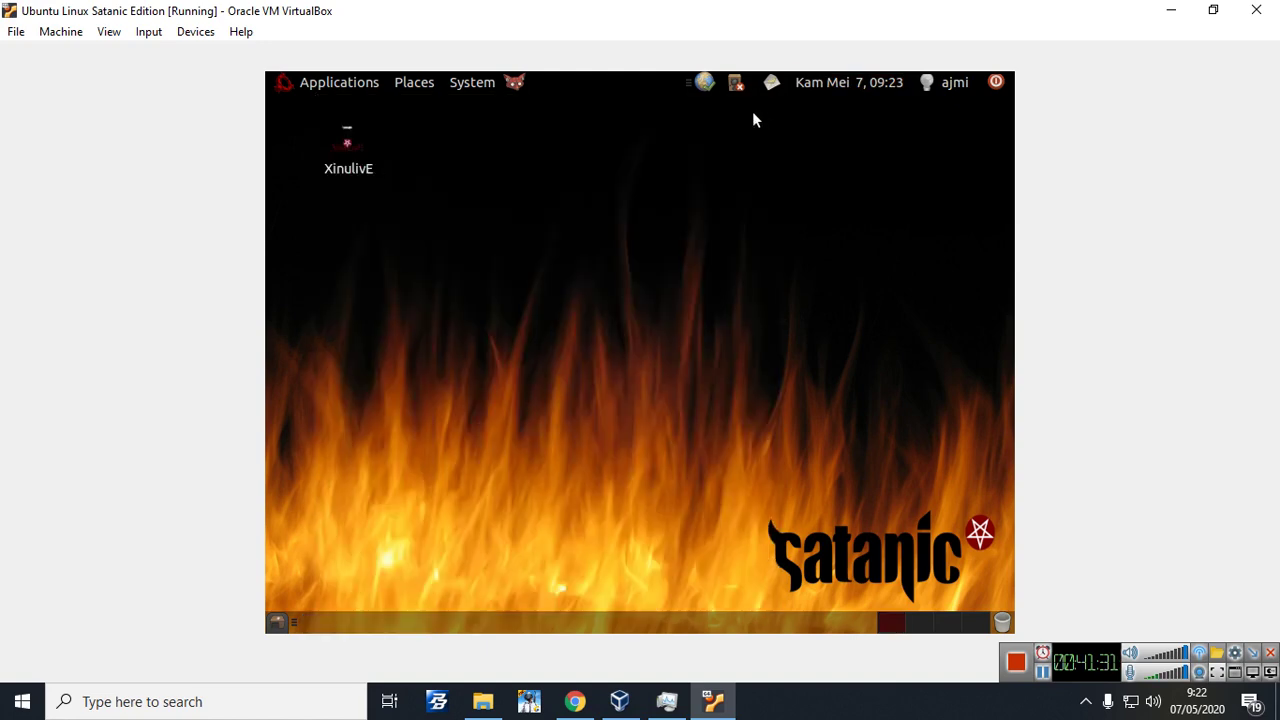
left_click(574, 701)
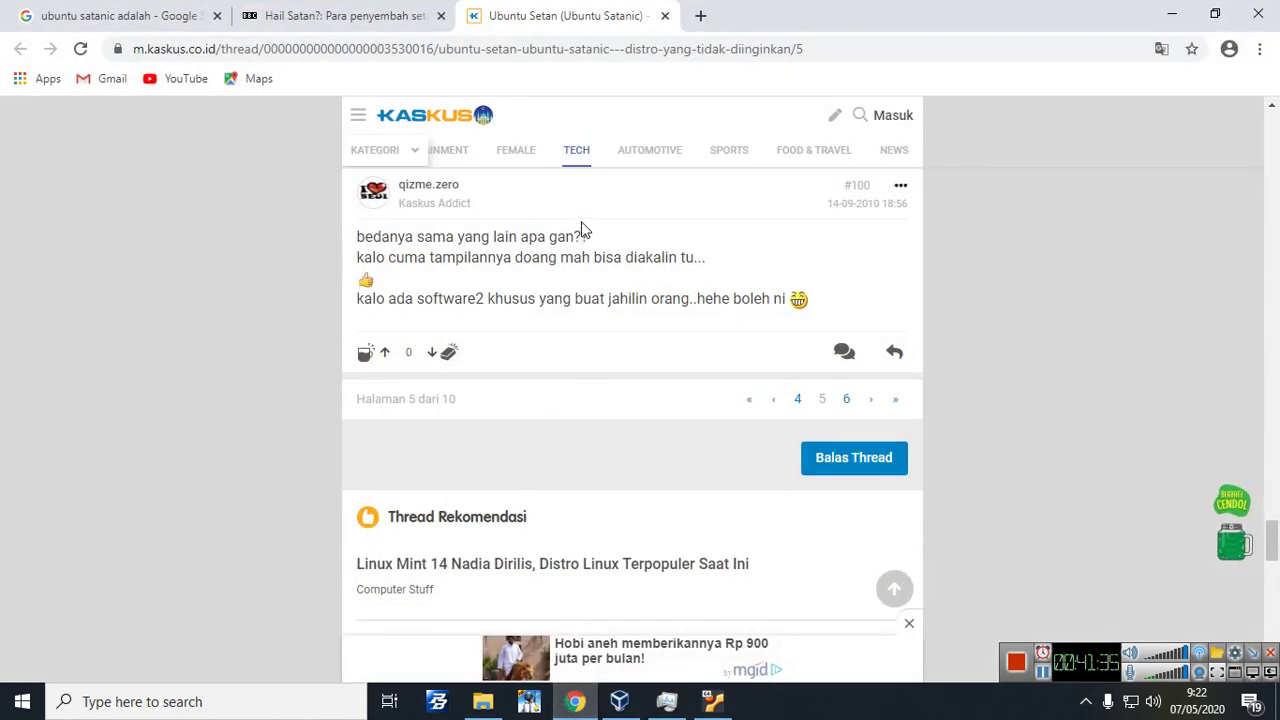
scroll(626, 370, "down", 2)
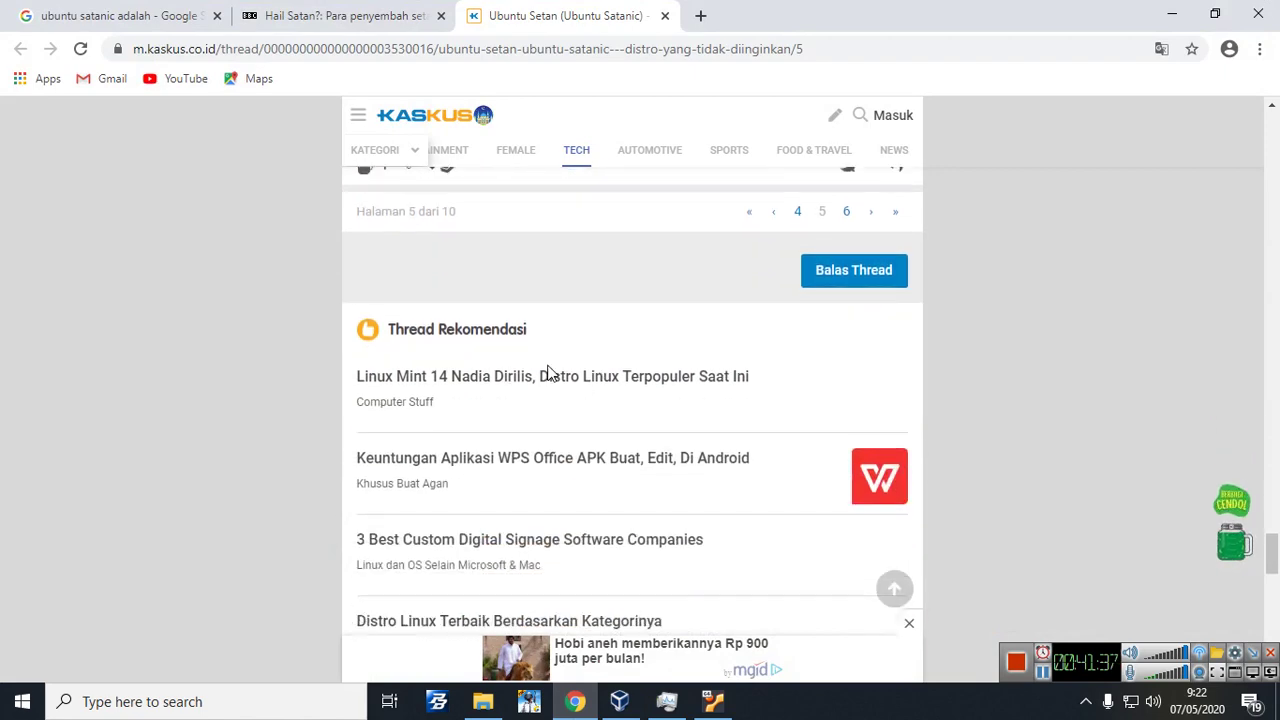
scroll(545, 370, "down", 4)
scroll(550, 373, "down", 4)
scroll(580, 365, "up", 5)
scroll(606, 357, "up", 7)
scroll(711, 423, "down", 3)
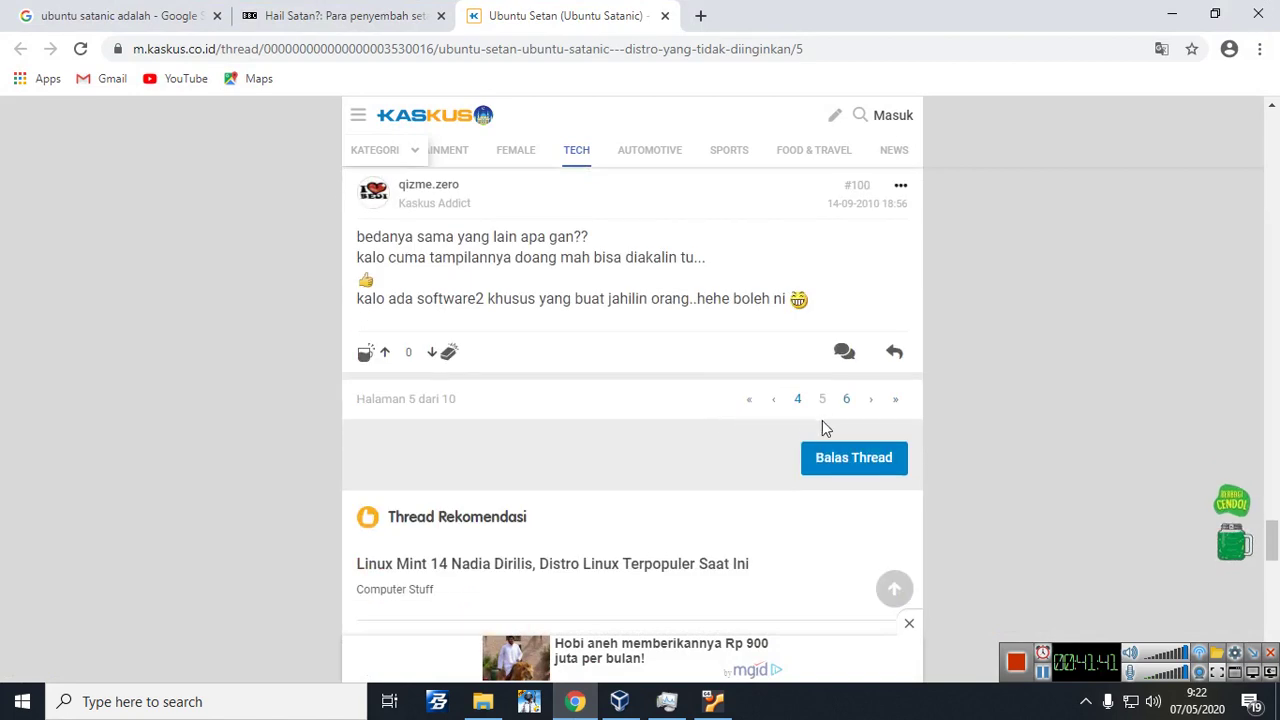
left_click(845, 400)
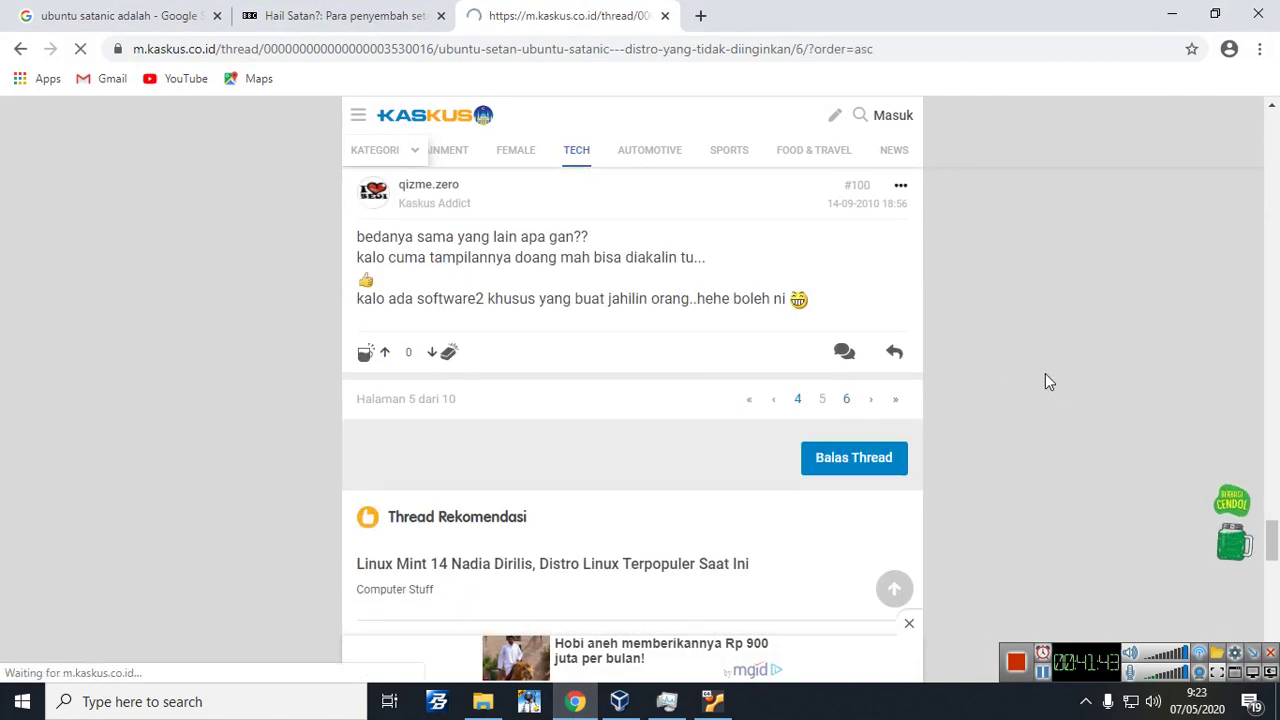
Scroll down to post #108 and open its Elizabeth Báthory Wikipedia link in a new tab.
scroll(766, 349, "down", 3)
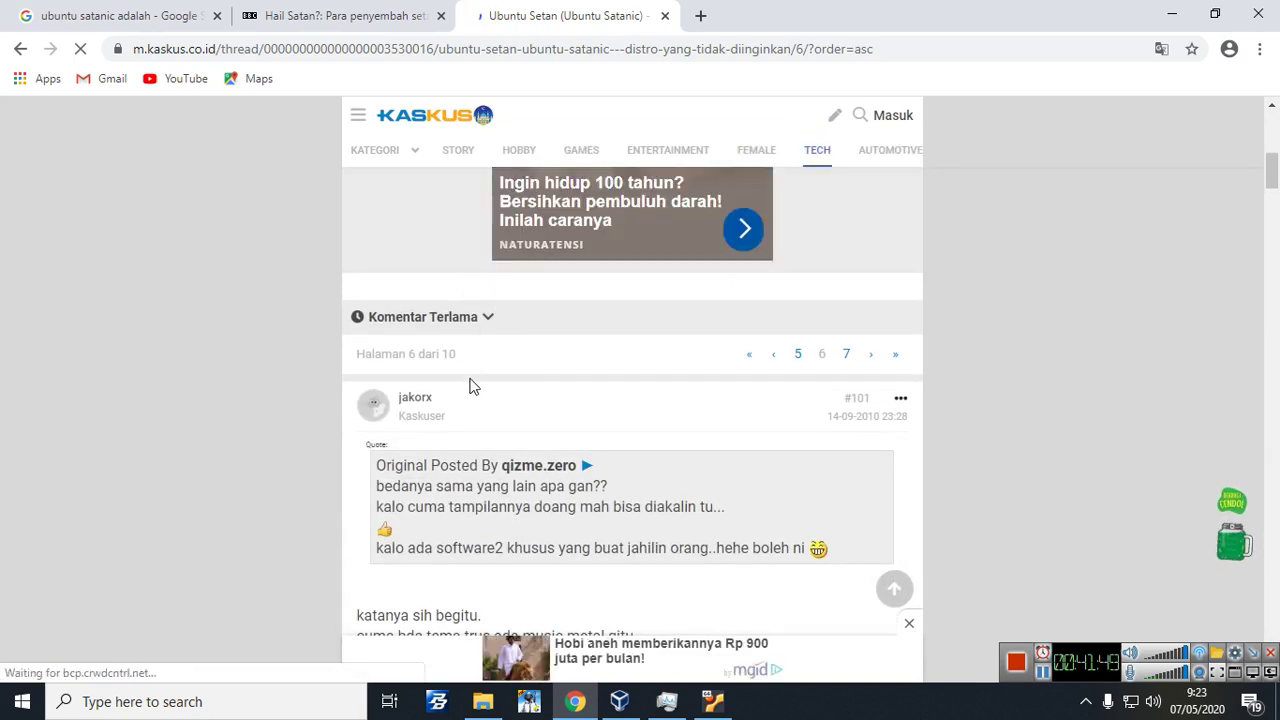
scroll(505, 400, "down", 4)
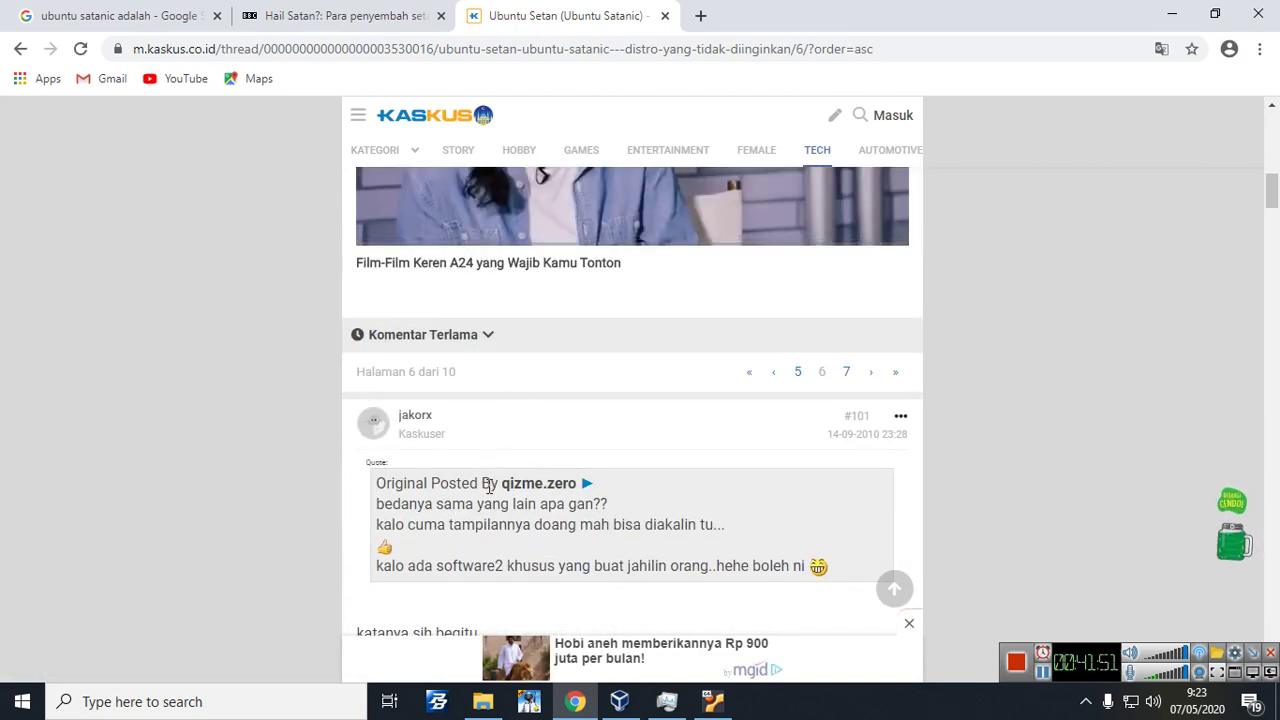
scroll(535, 495, "down", 2)
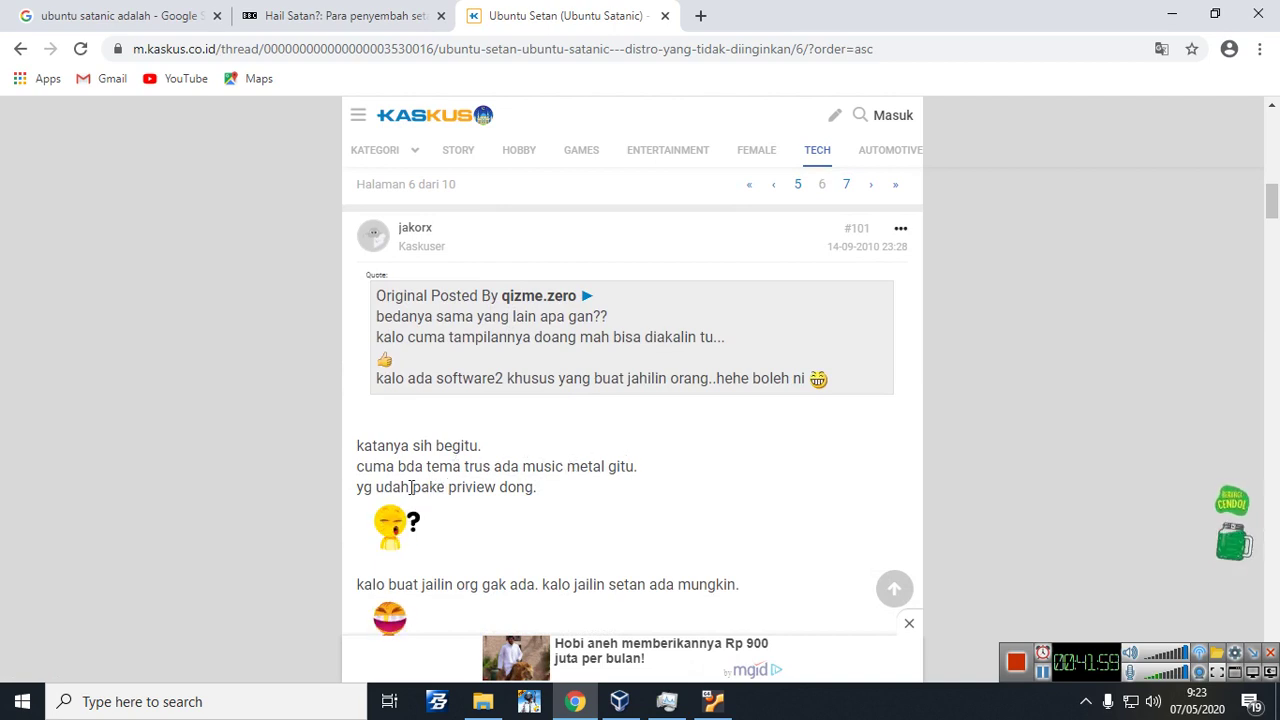
scroll(514, 488, "down", 1)
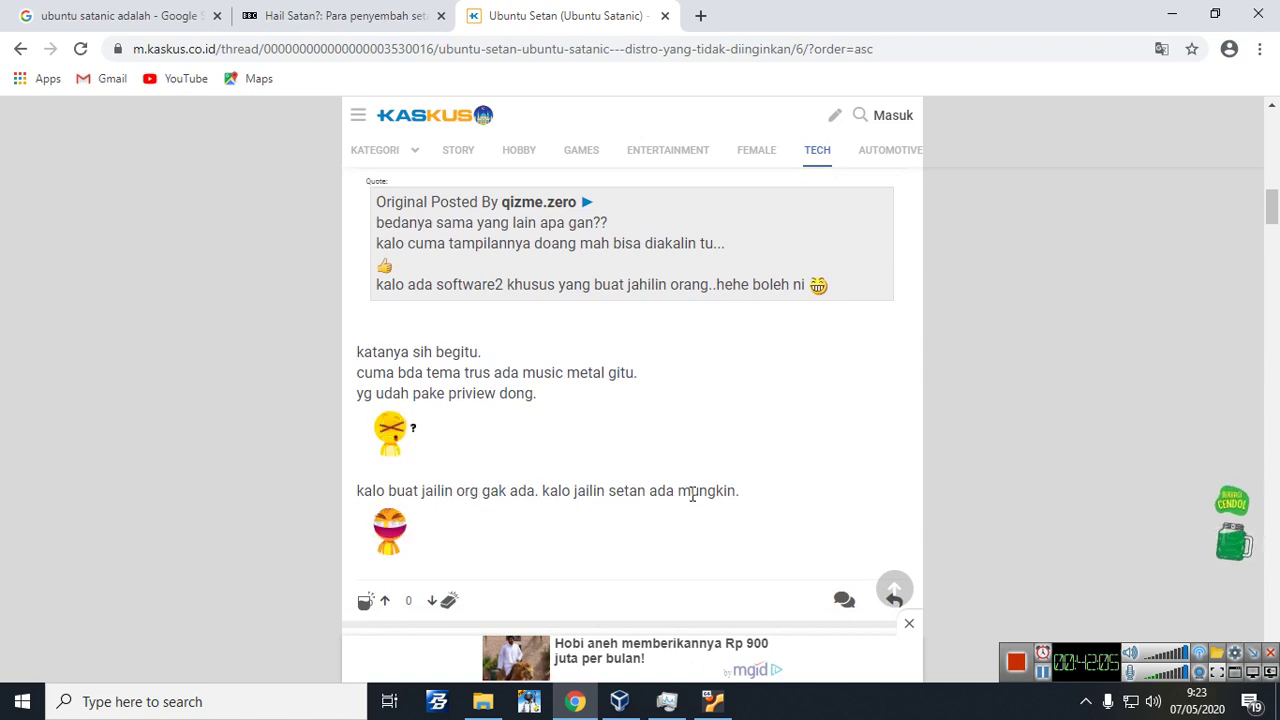
scroll(735, 500, "down", 1)
scroll(735, 500, "down", 1)
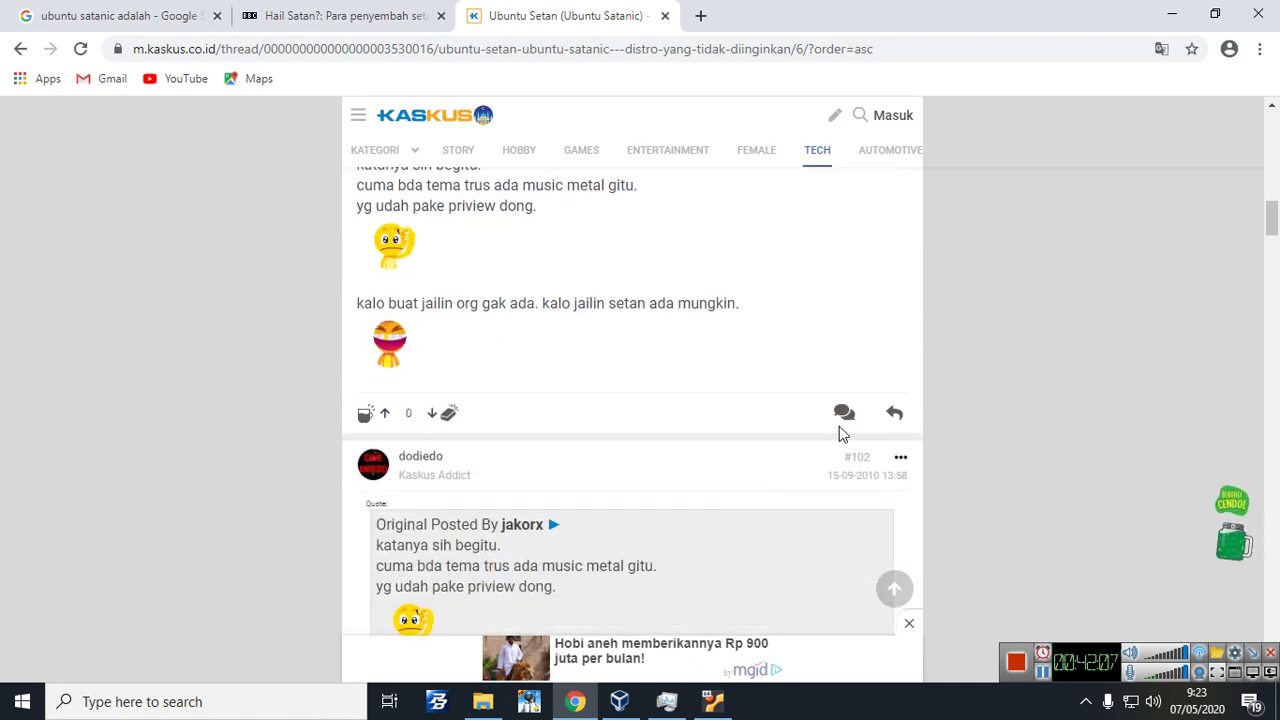
scroll(839, 430, "up", 2)
scroll(838, 432, "down", 4)
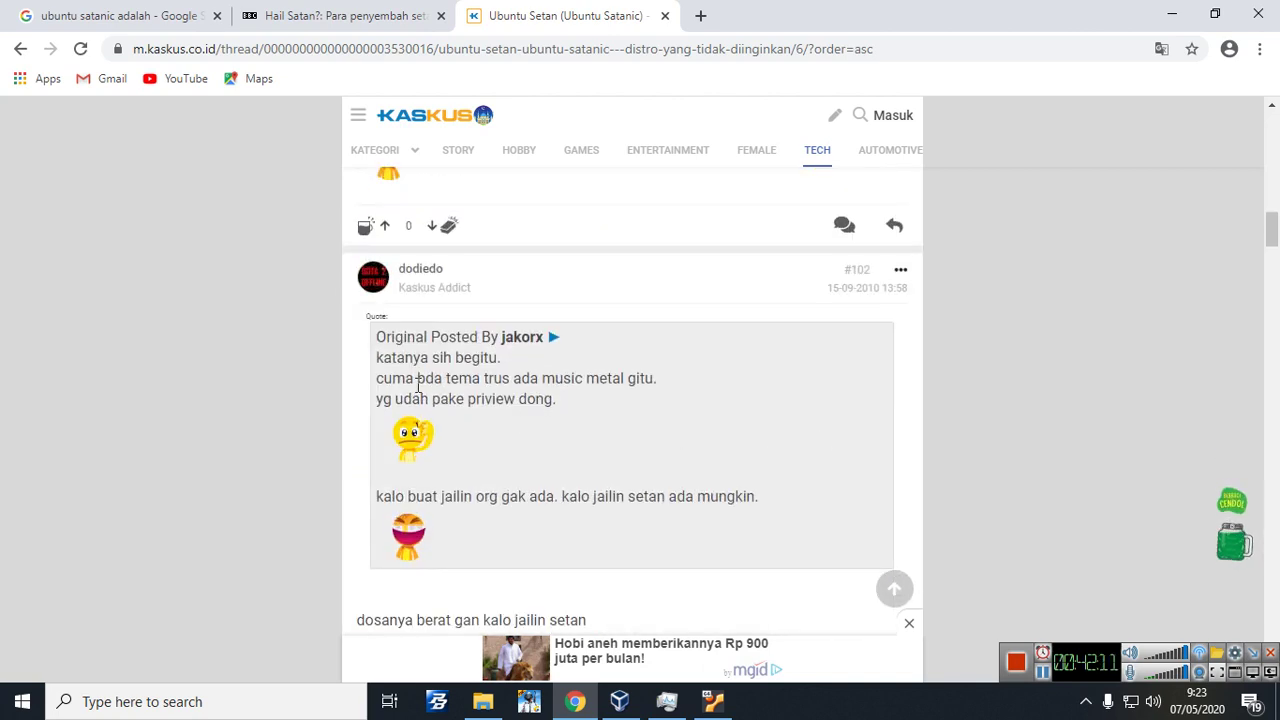
scroll(429, 402, "down", 1)
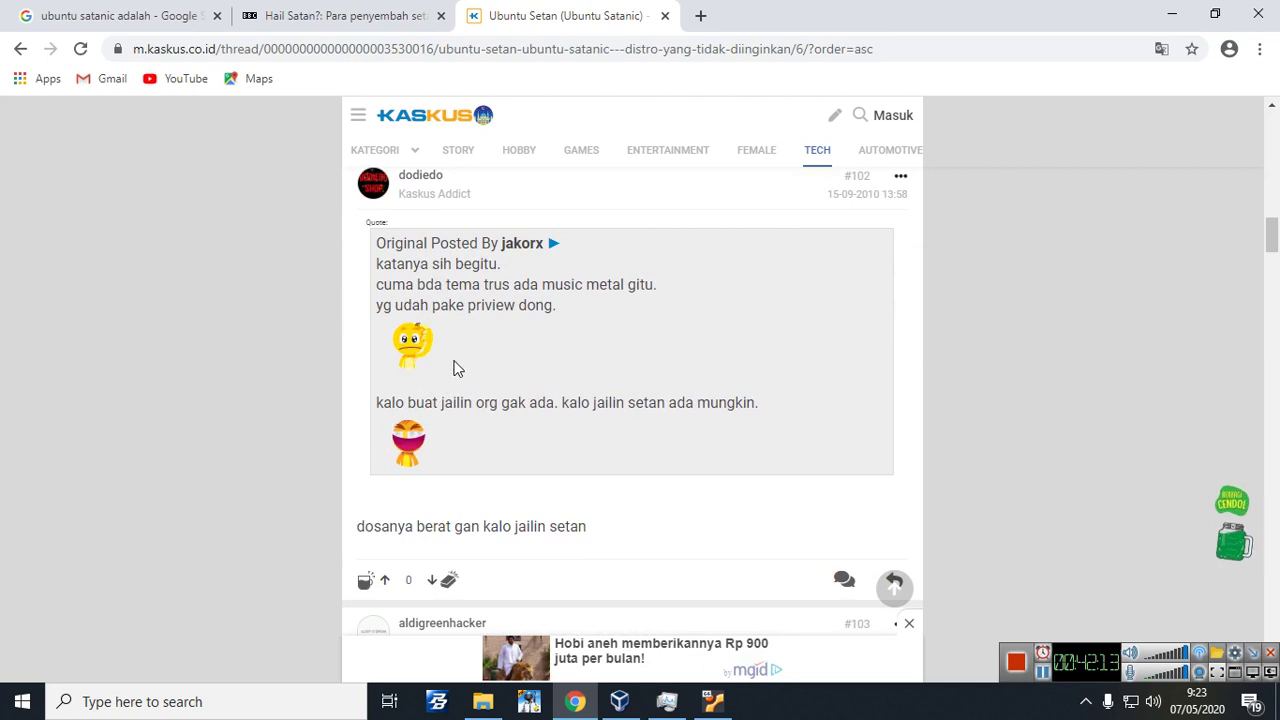
scroll(457, 367, "down", 1)
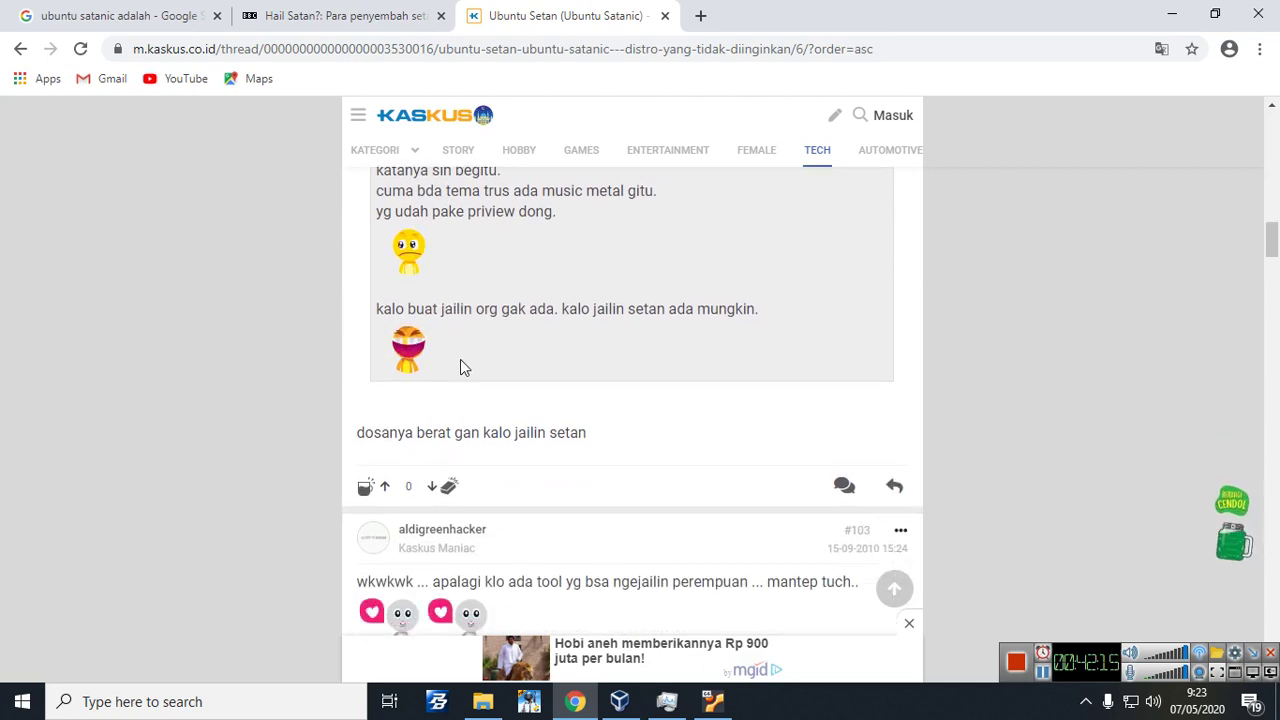
scroll(461, 360, "up", 1)
scroll(479, 365, "down", 1)
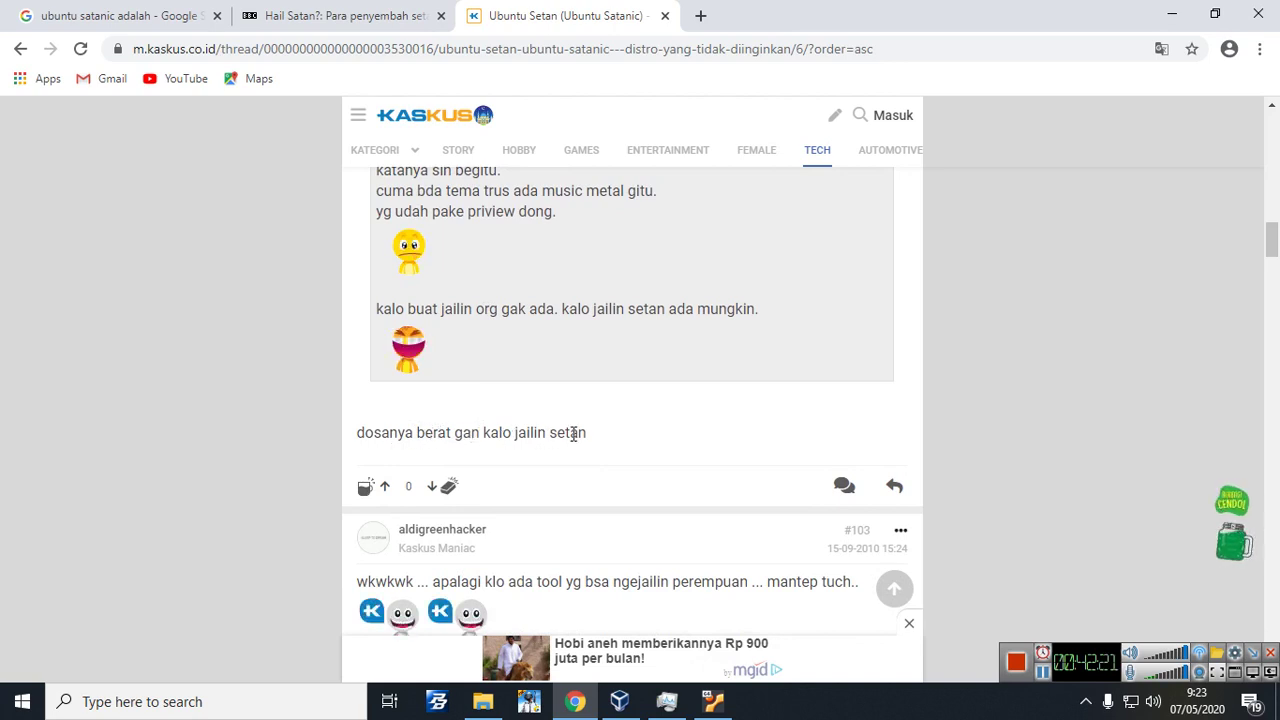
scroll(578, 438, "down", 1)
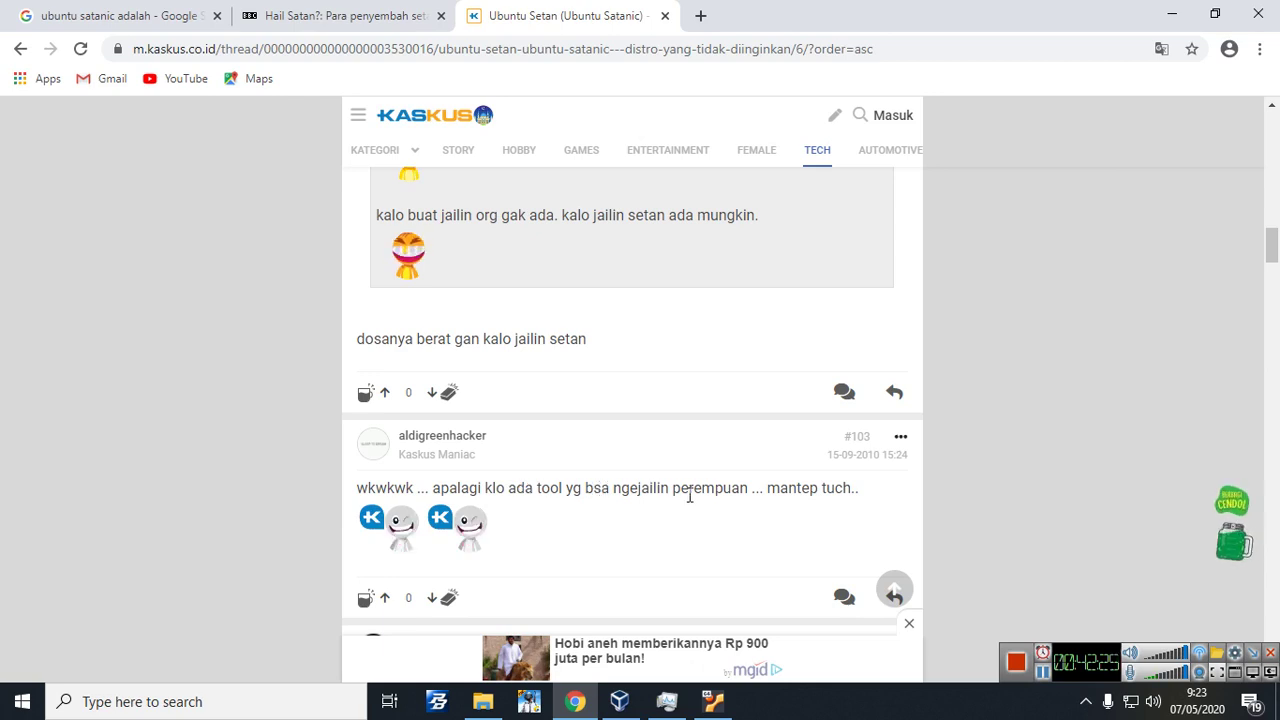
scroll(758, 492, "down", 4)
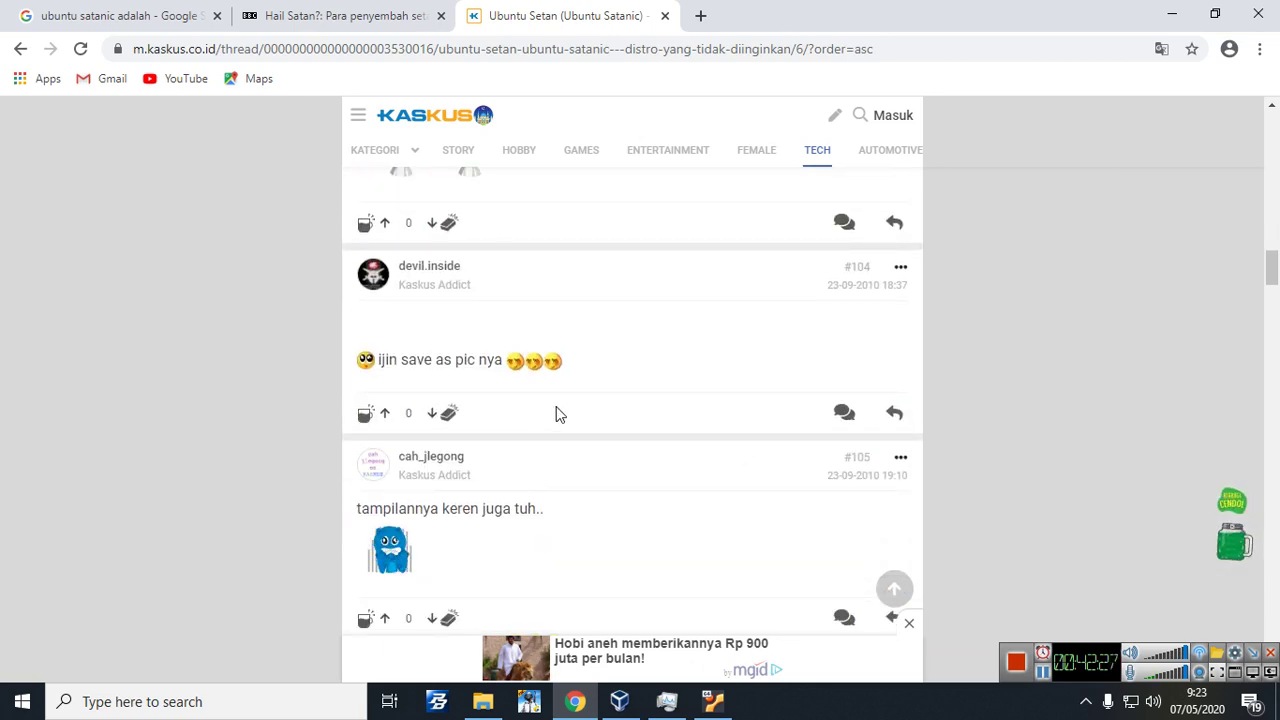
scroll(545, 425, "down", 2)
scroll(547, 431, "down", 4)
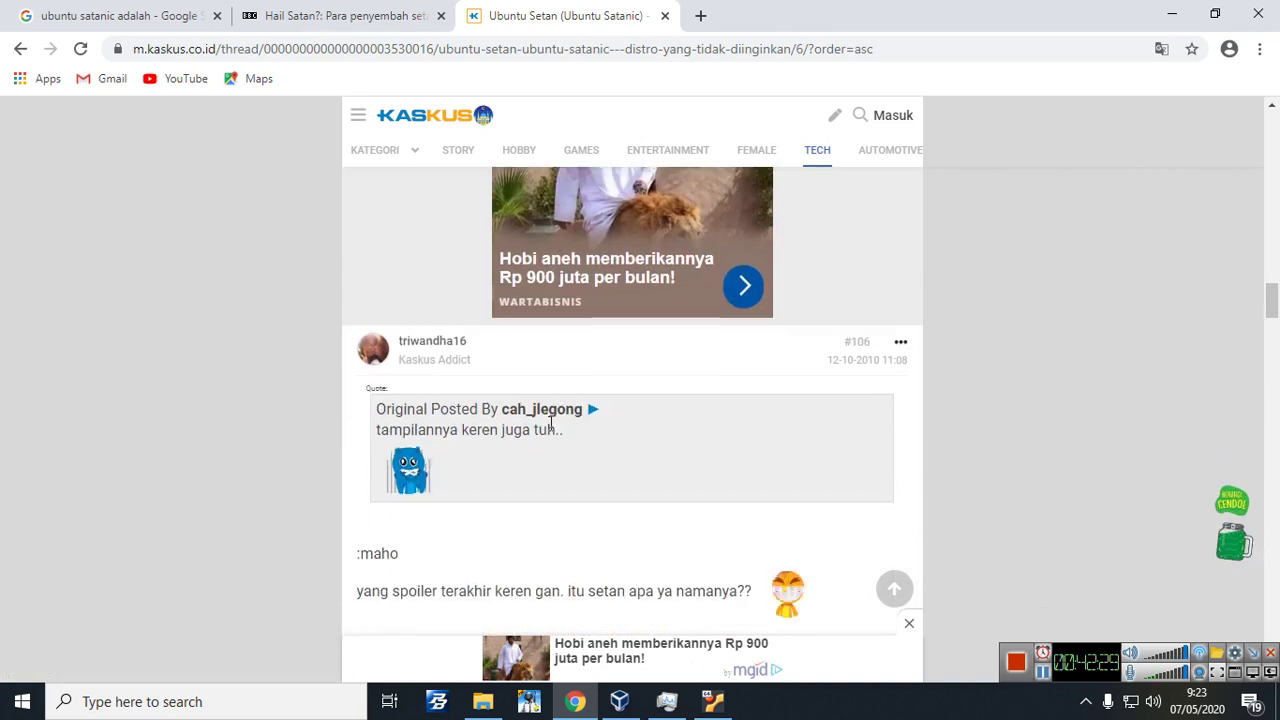
scroll(552, 424, "down", 2)
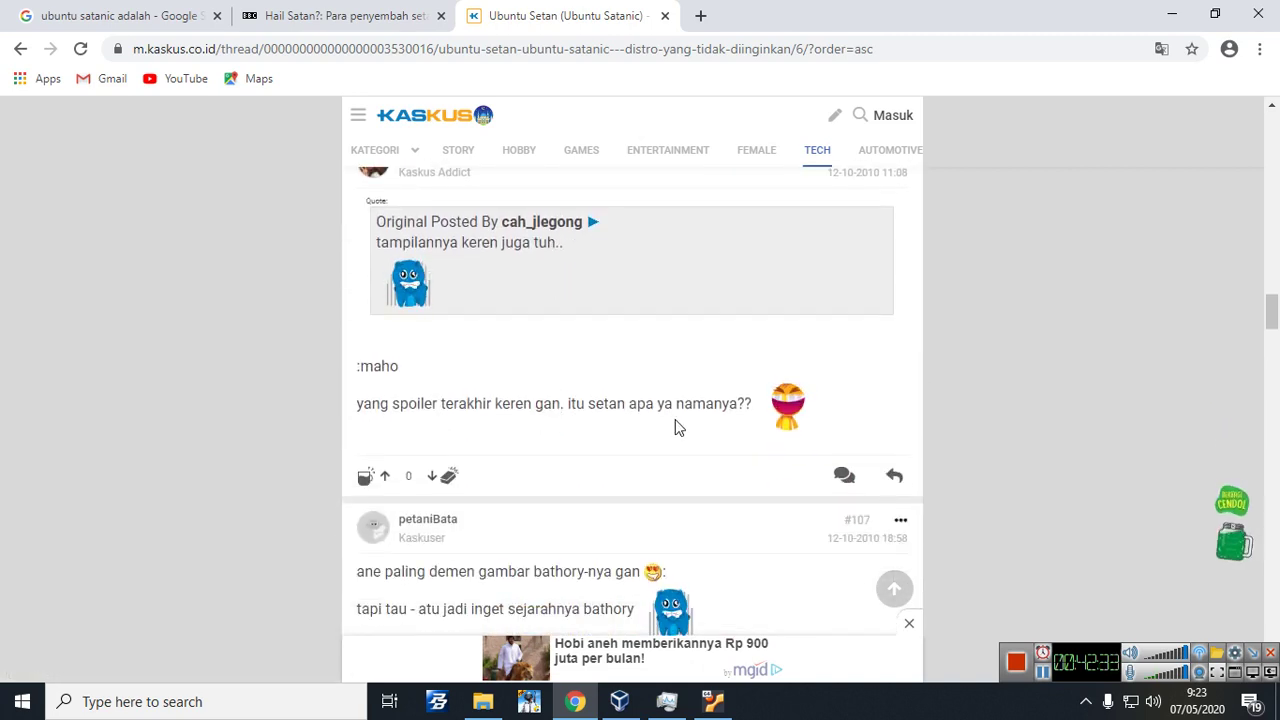
scroll(674, 425, "down", 2)
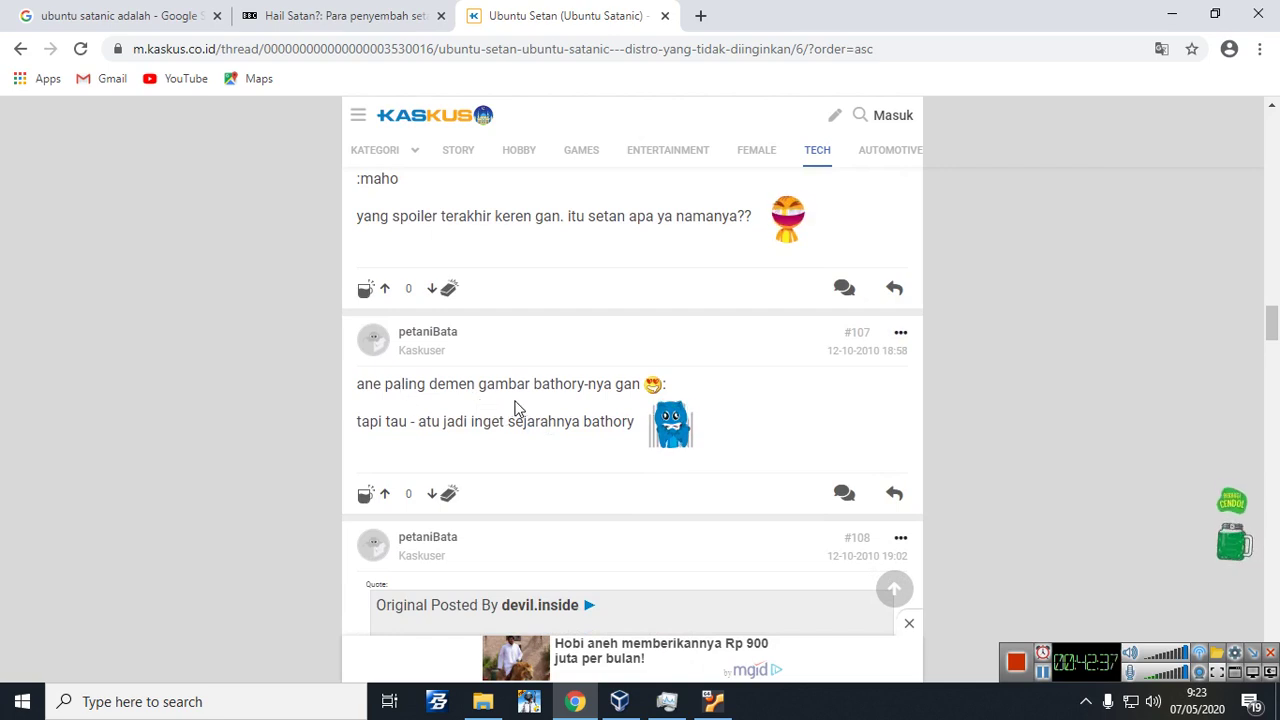
scroll(567, 401, "down", 2)
scroll(567, 401, "down", 1)
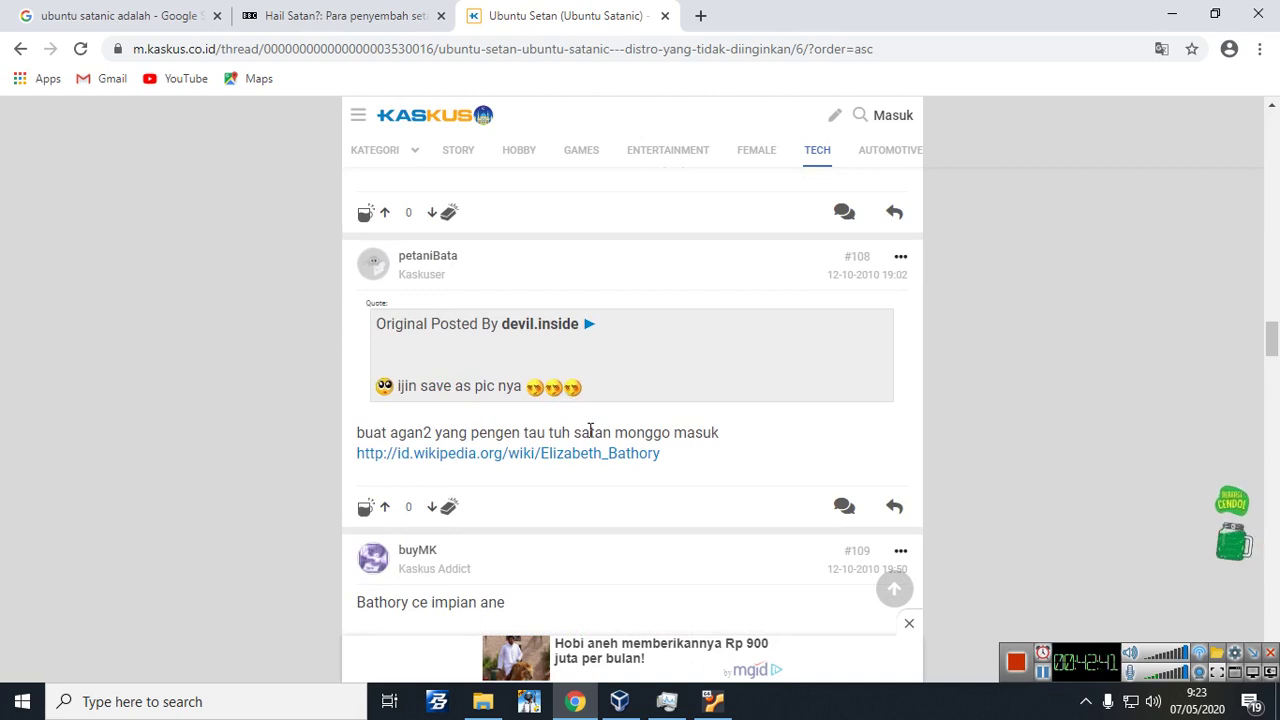
right_click(584, 462)
left_click(600, 470)
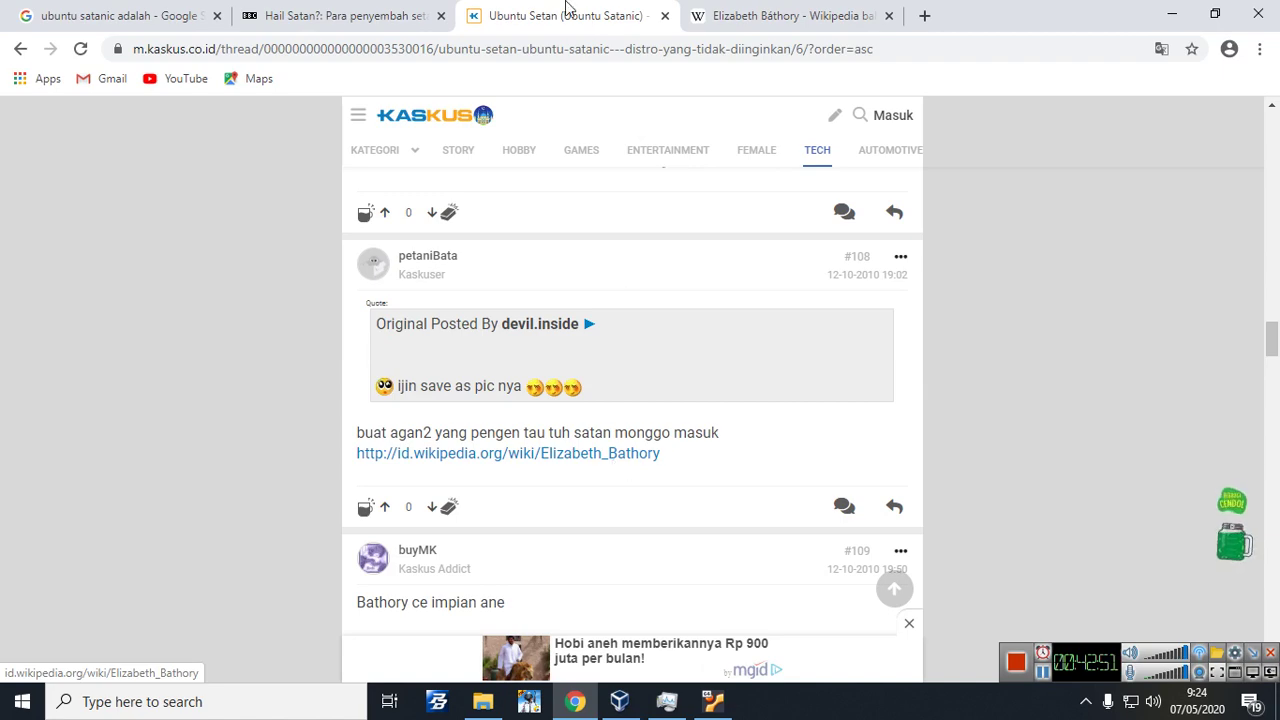
left_click(771, 12)
scroll(251, 323, "down", 2)
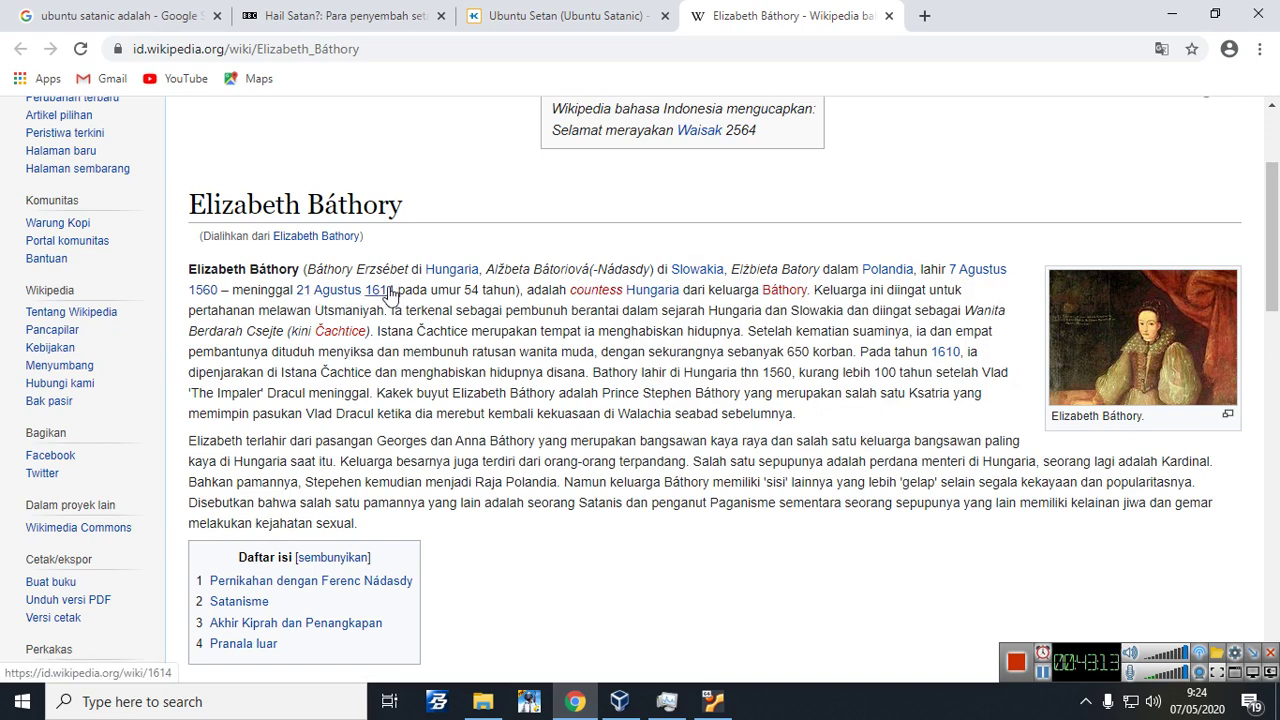
mouse_move(389, 294)
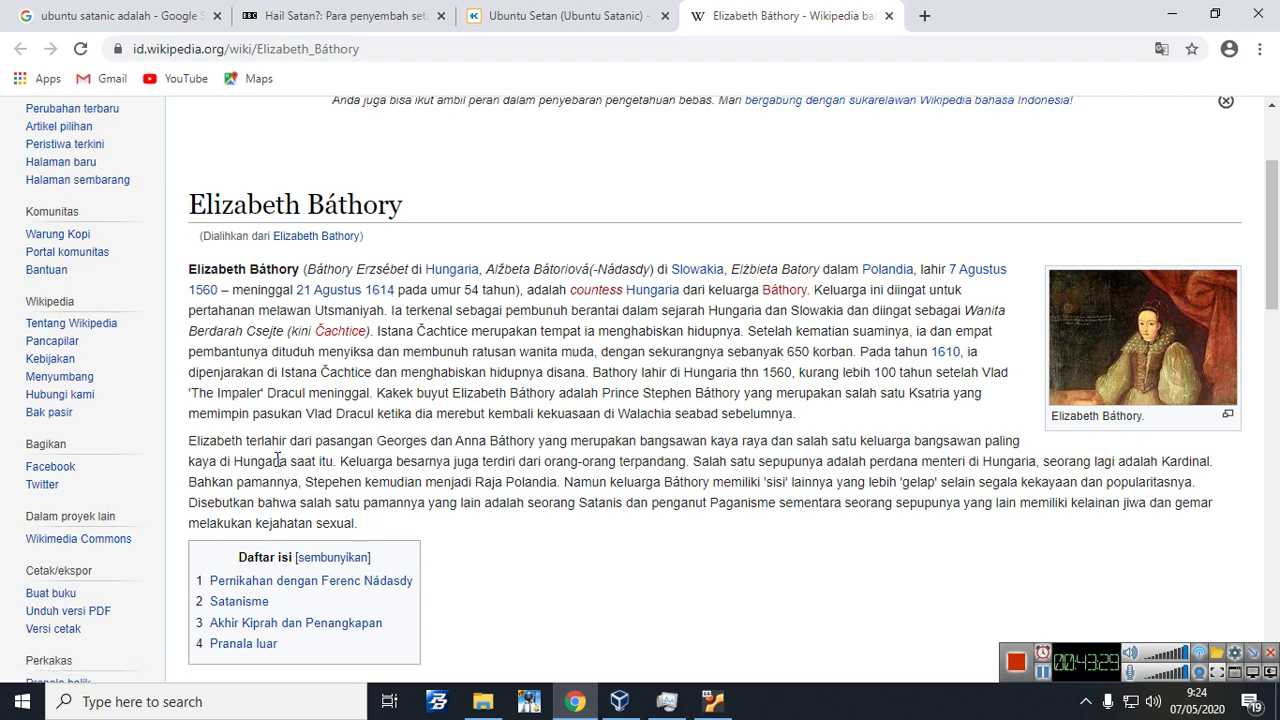
scroll(545, 432, "down", 2)
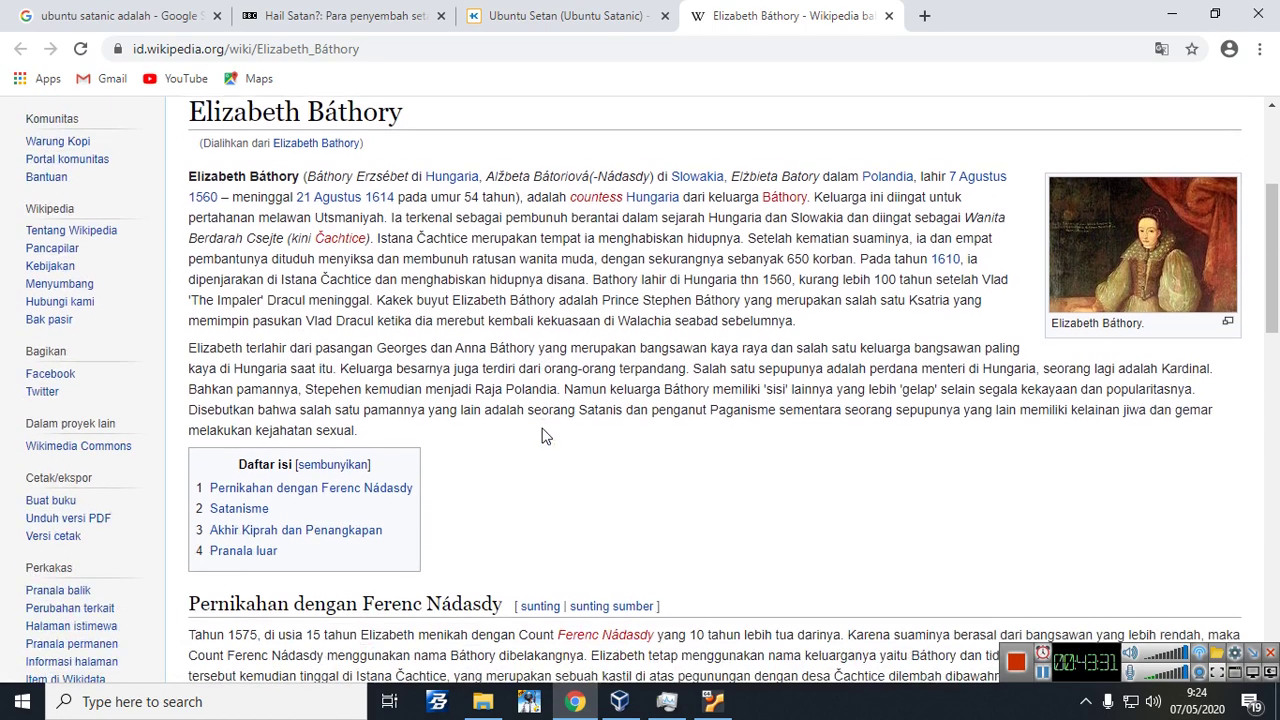
scroll(545, 432, "down", 4)
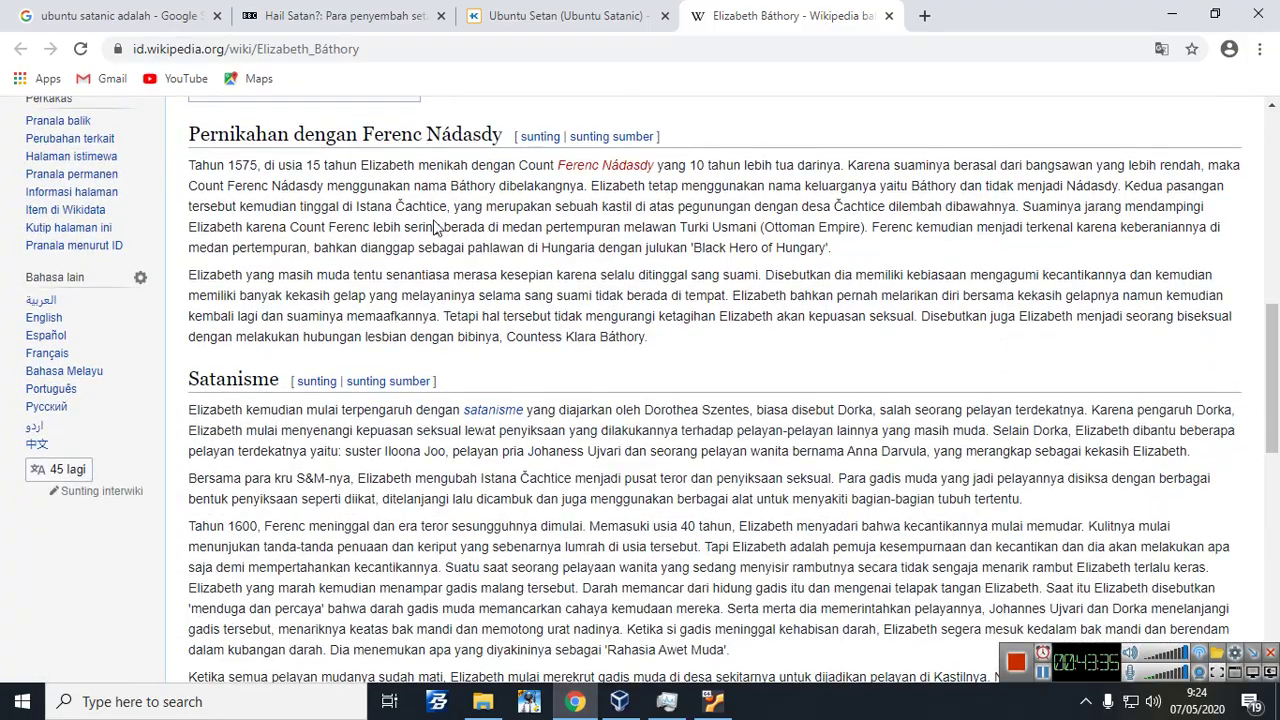
scroll(515, 240, "down", 8)
scroll(522, 239, "up", 3)
scroll(522, 239, "up", 4)
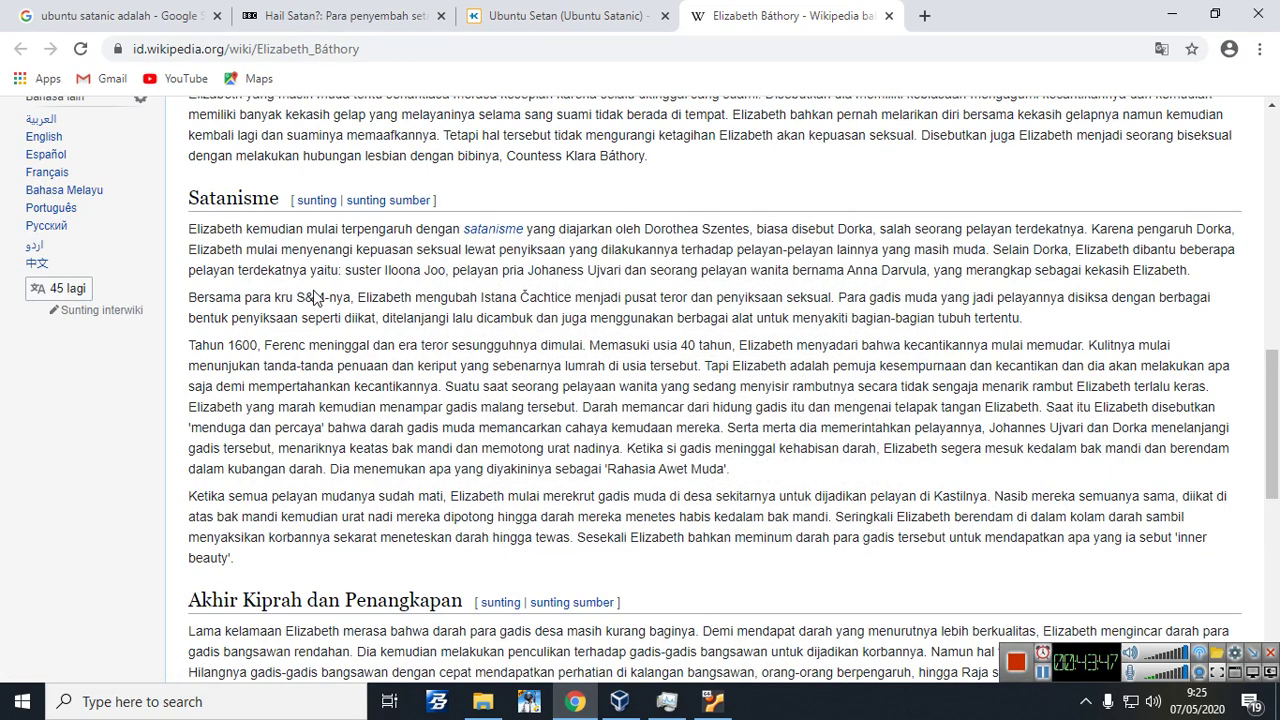
scroll(479, 362, "down", 5)
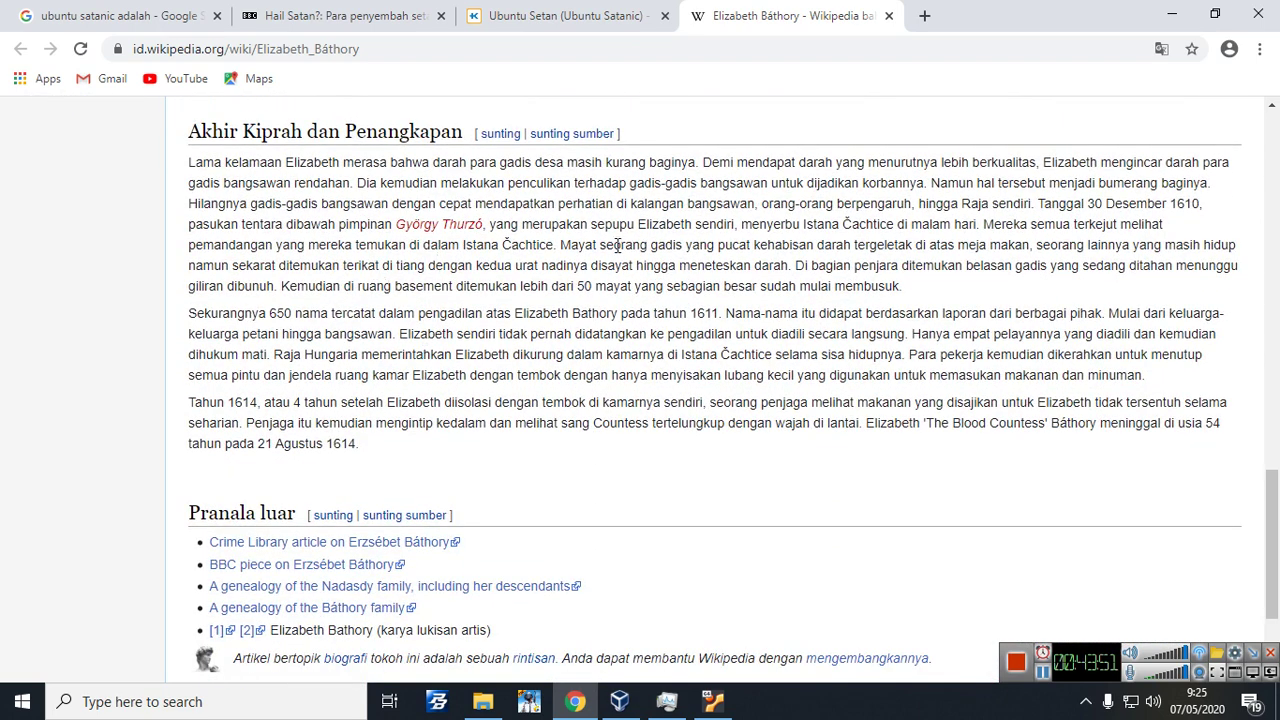
left_click(585, 16)
scroll(591, 429, "down", 3)
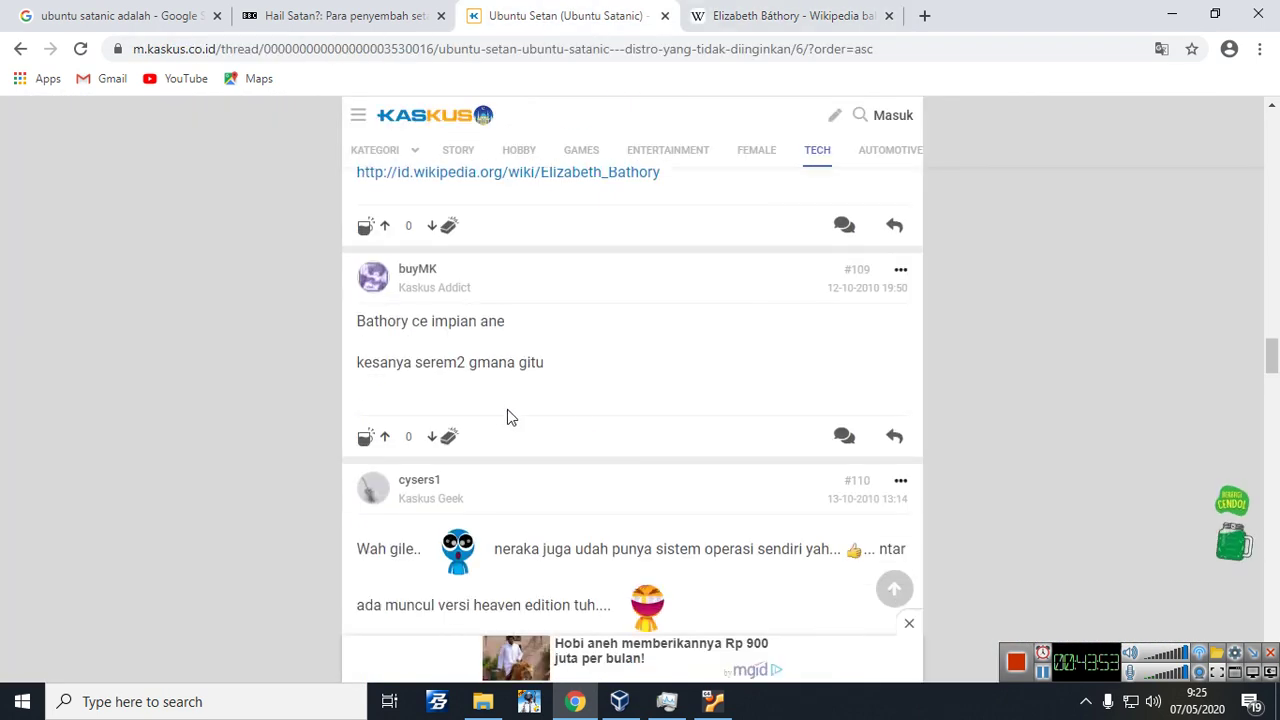
scroll(500, 409, "down", 2)
scroll(594, 409, "down", 4)
scroll(601, 409, "down", 1)
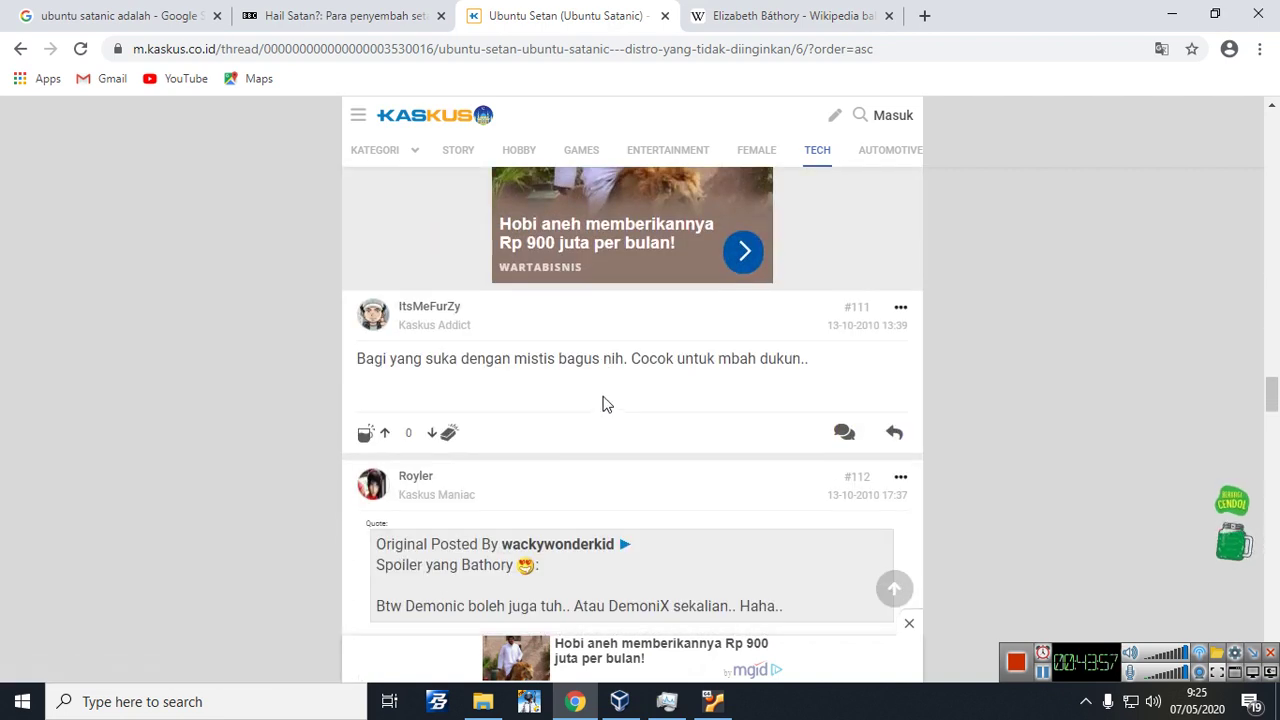
scroll(605, 403, "down", 4)
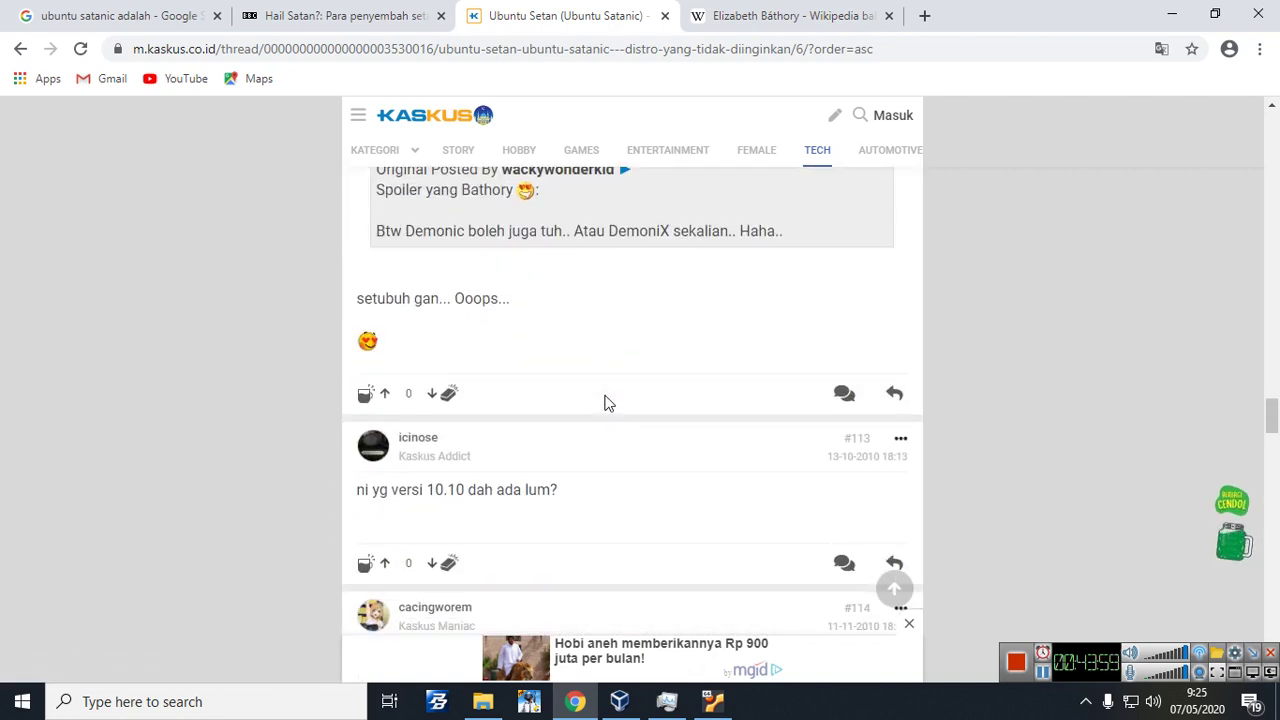
scroll(605, 401, "down", 3)
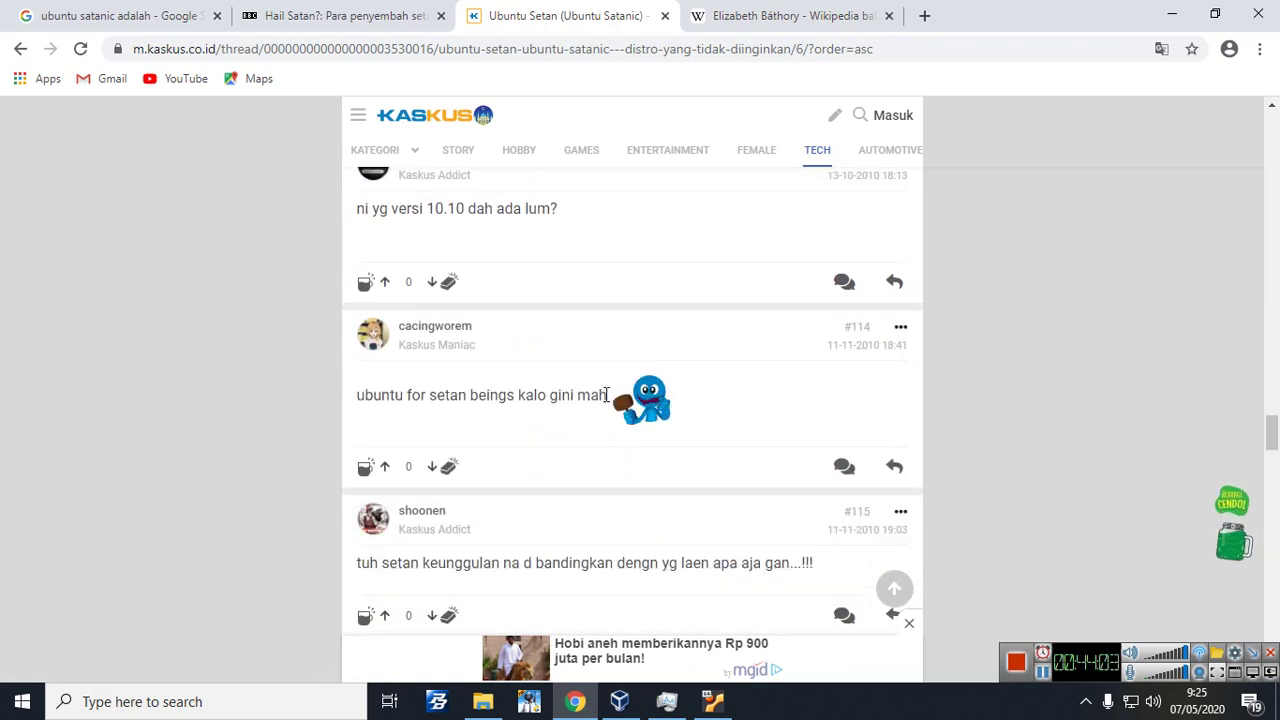
scroll(607, 396, "down", 2)
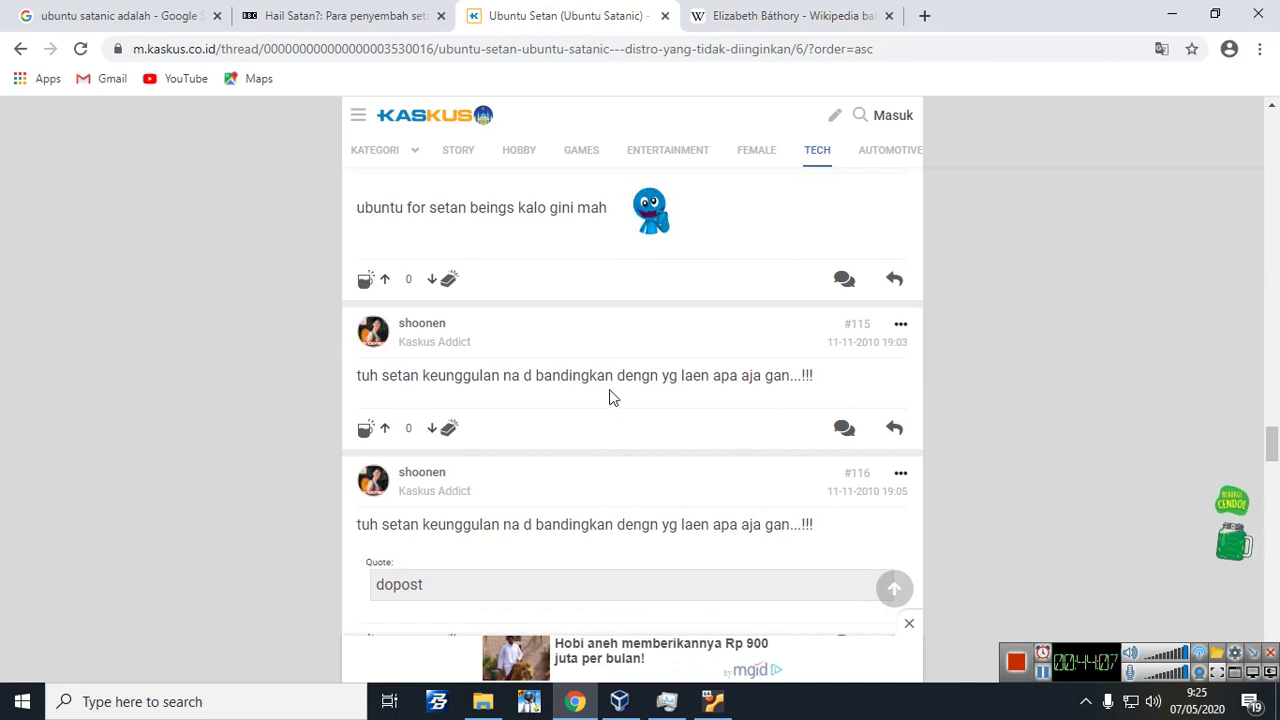
scroll(609, 390, "down", 1)
scroll(609, 390, "down", 2)
scroll(609, 390, "down", 5)
scroll(622, 387, "down", 1)
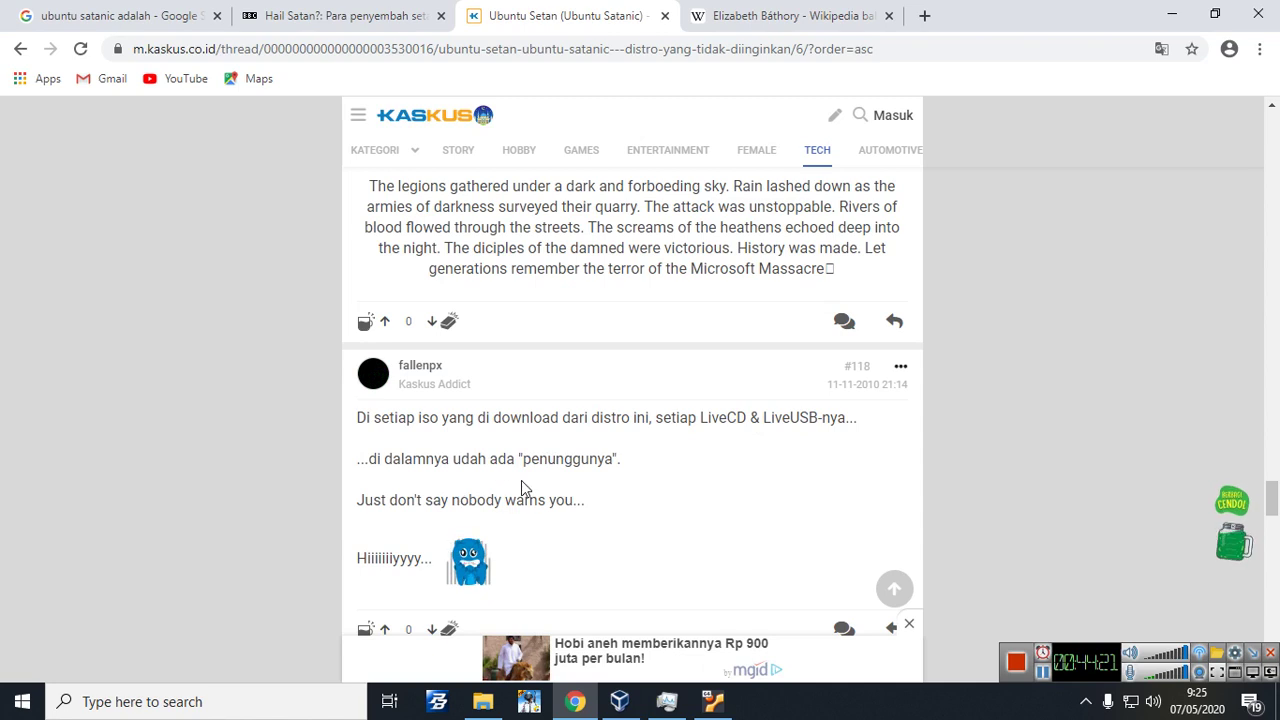
scroll(521, 480, "down", 4)
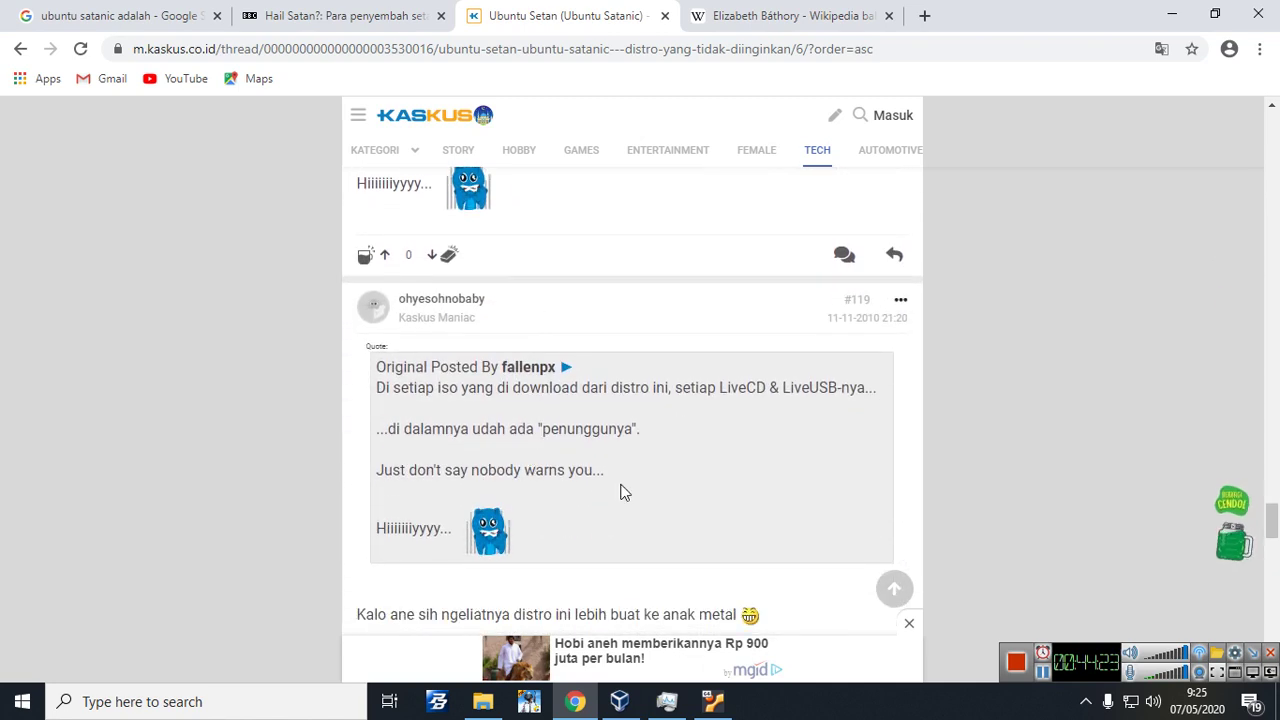
In the Ubuntu Satanic guest, browse the Desktop, File System, Trash, Dokumen and Gambar folders.
left_click(725, 706)
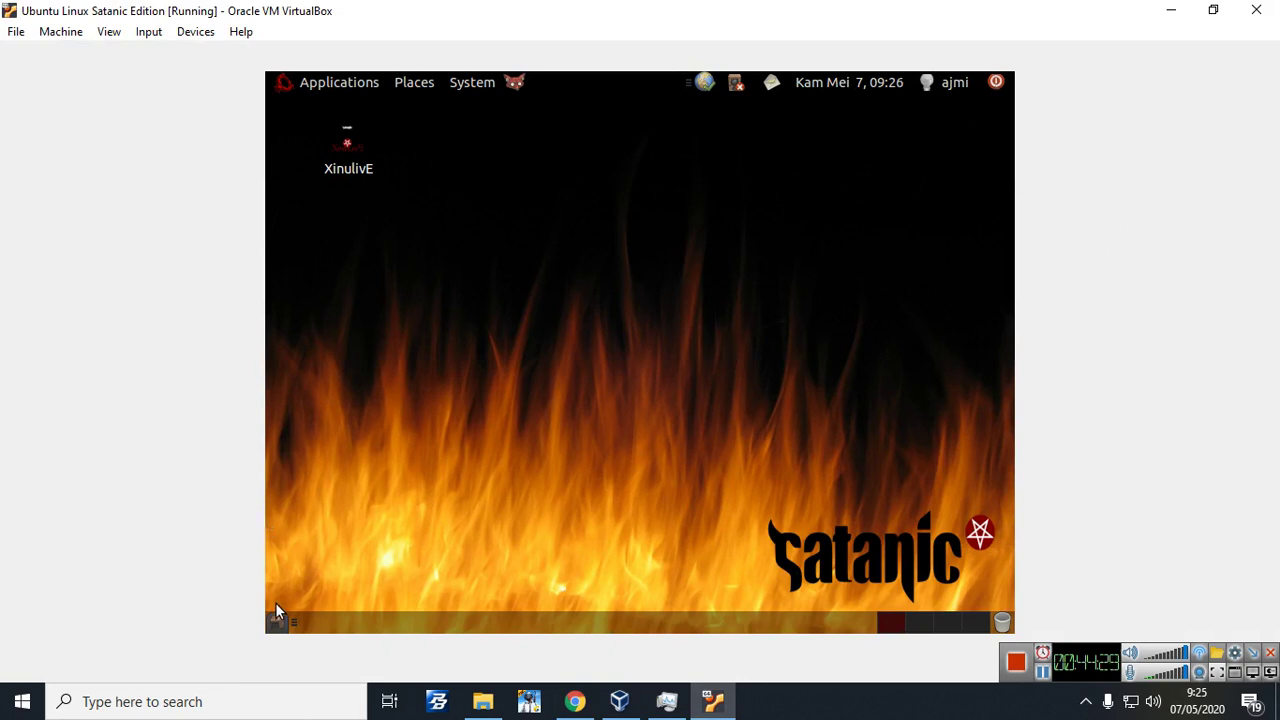
left_click(414, 84)
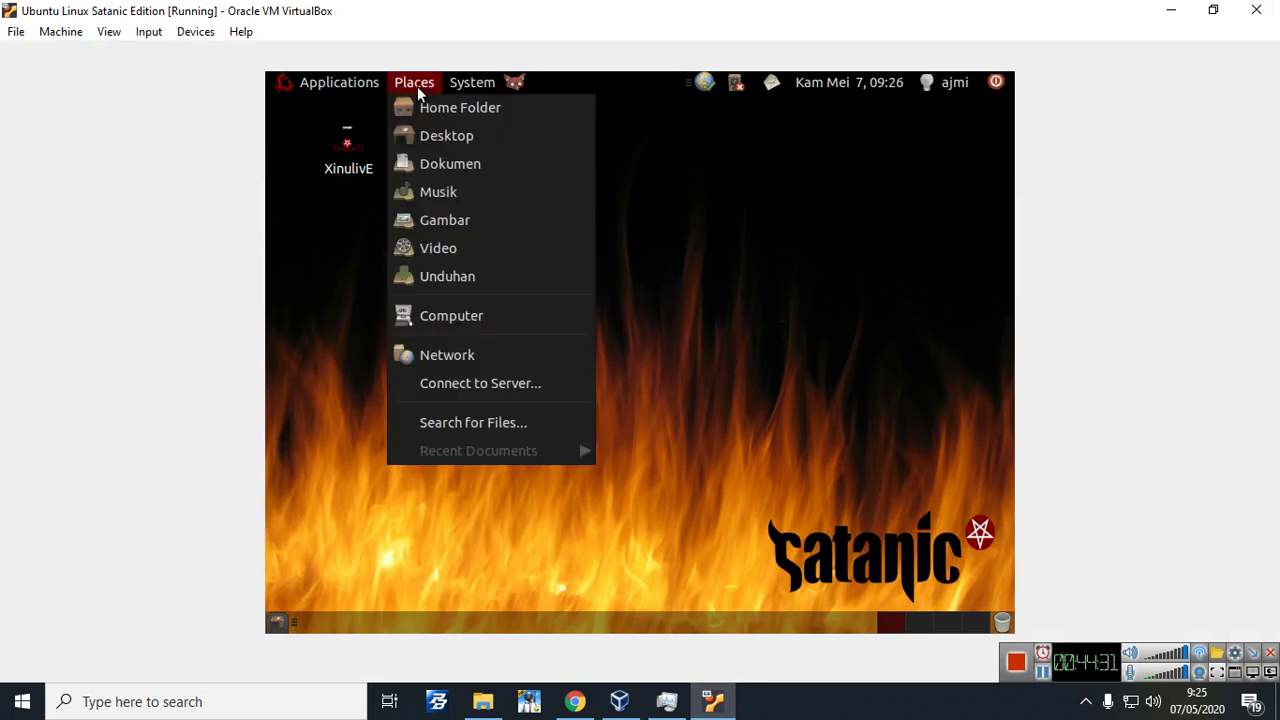
left_click(452, 137)
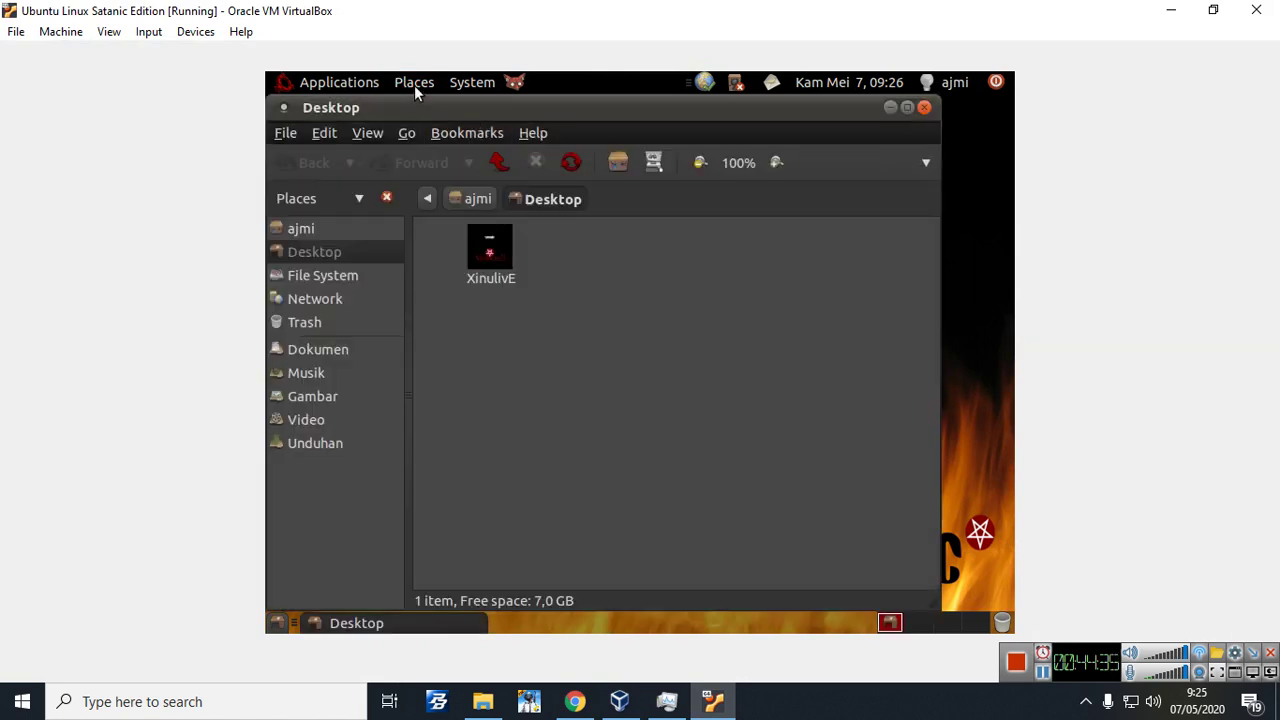
left_click(325, 276)
left_click(320, 323)
left_click(320, 352)
left_click(320, 389)
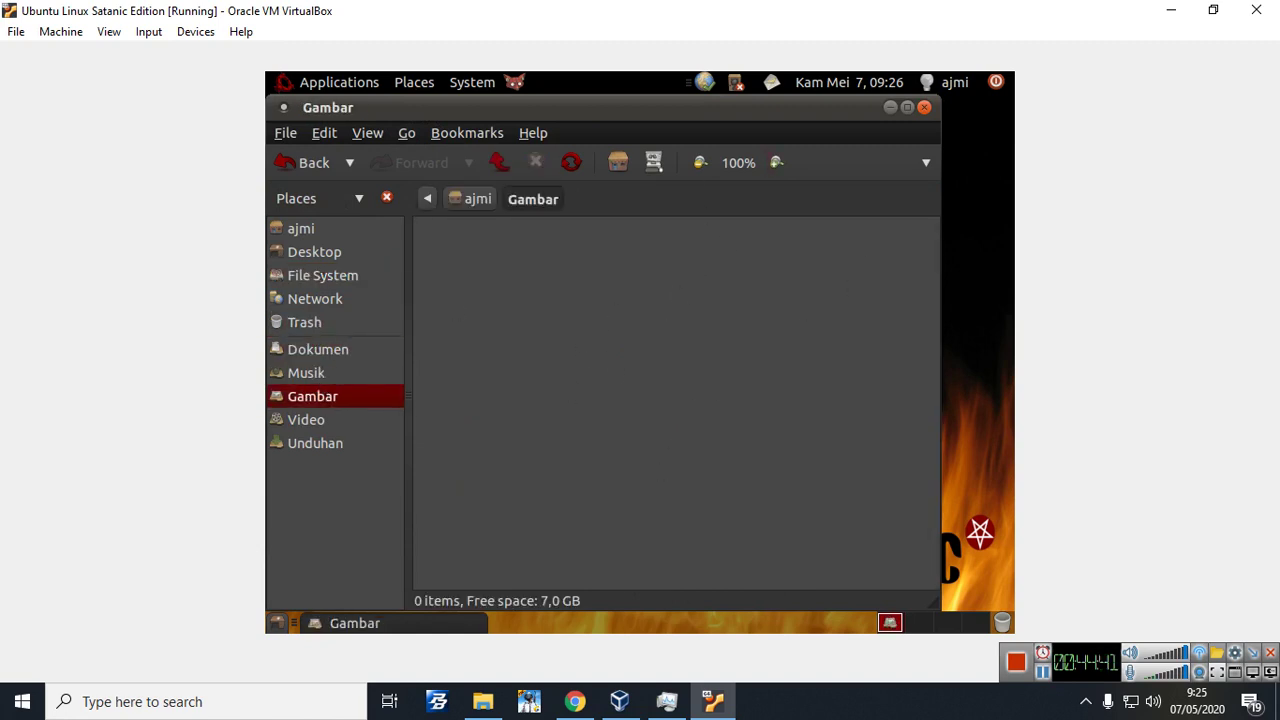
Close the Gambar folder window and choose Shut Down... from the guest's power menu.
left_click(924, 108)
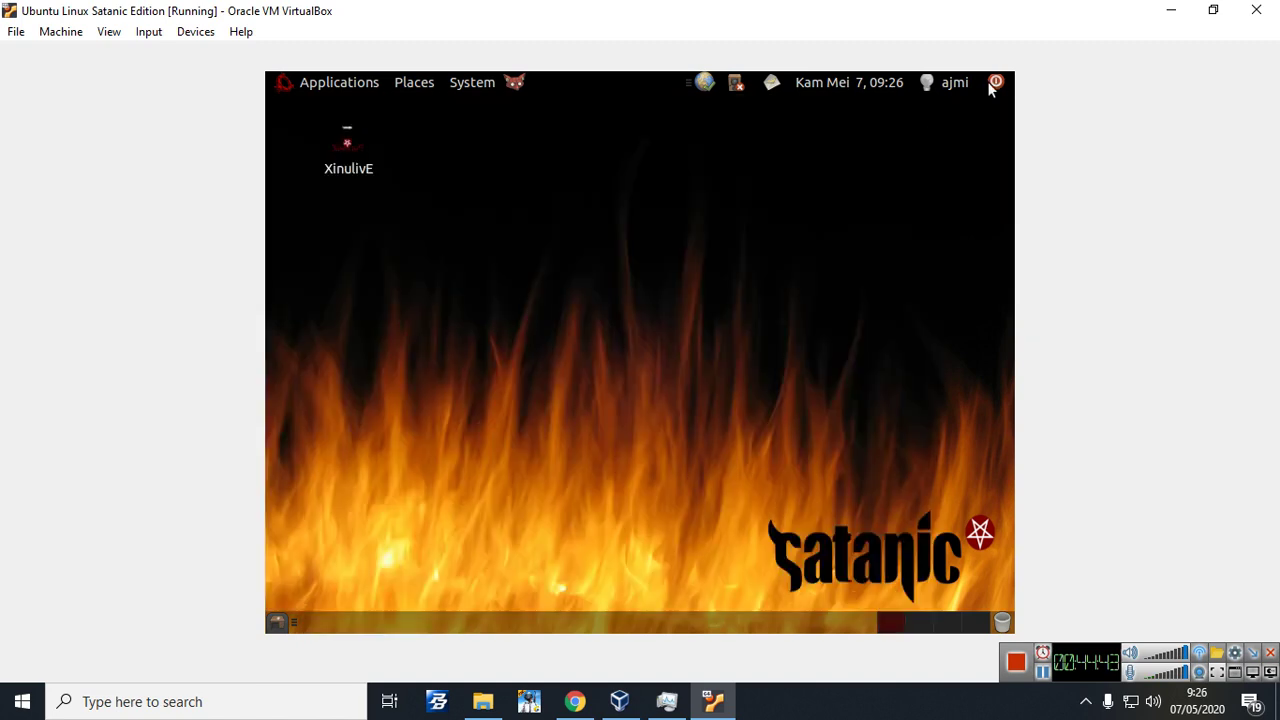
left_click(997, 82)
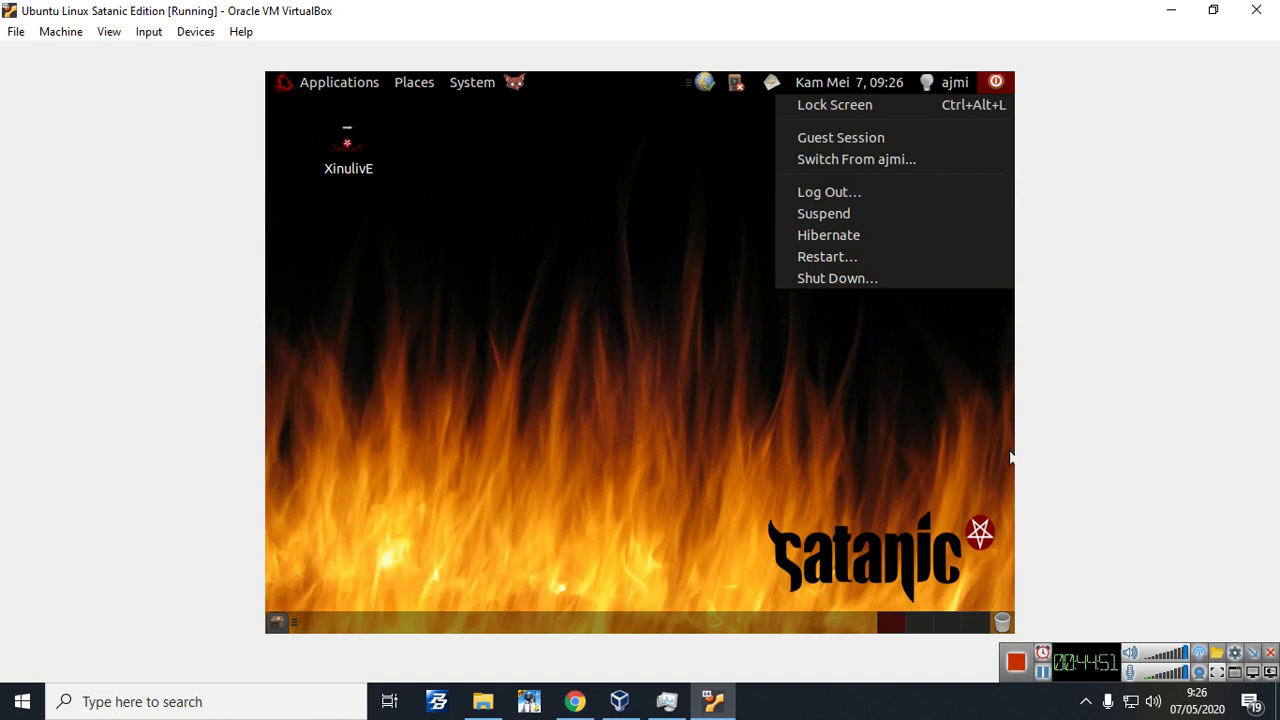
left_click(835, 279)
Confirm the guest shutdown and minimize Chrome to reveal VirtualBox Manager.
left_click(727, 413)
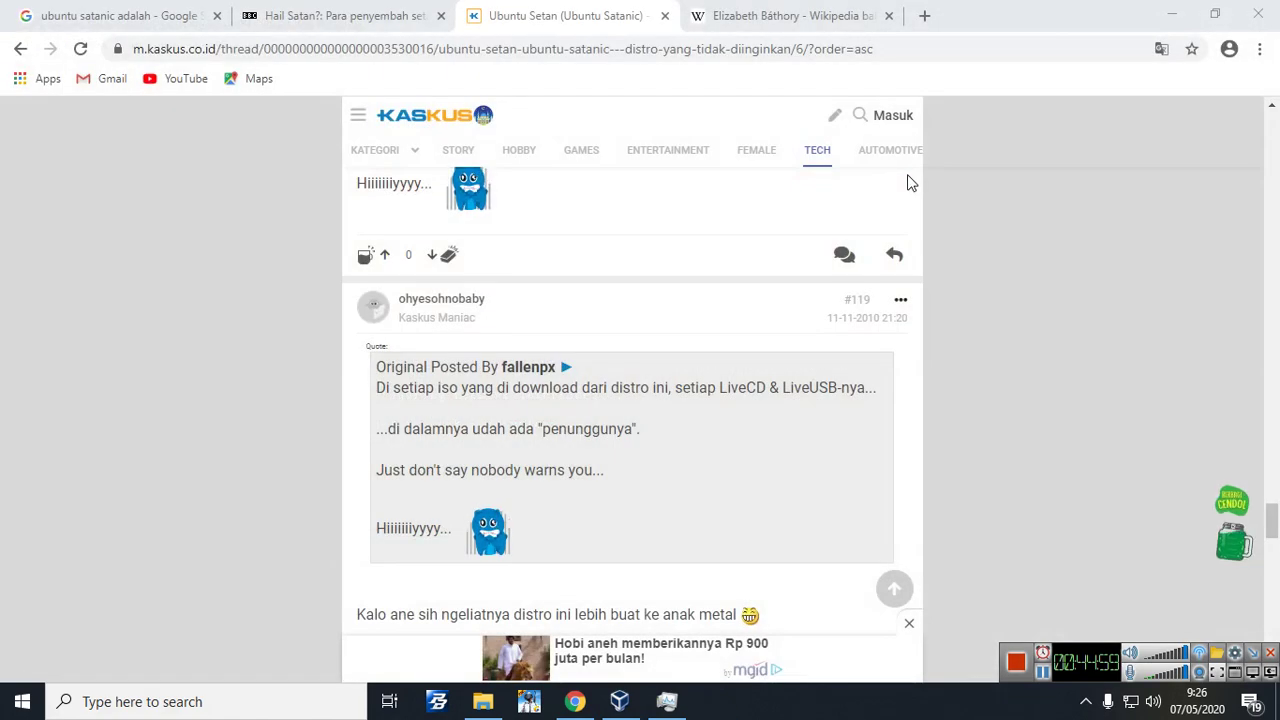
left_click(1174, 14)
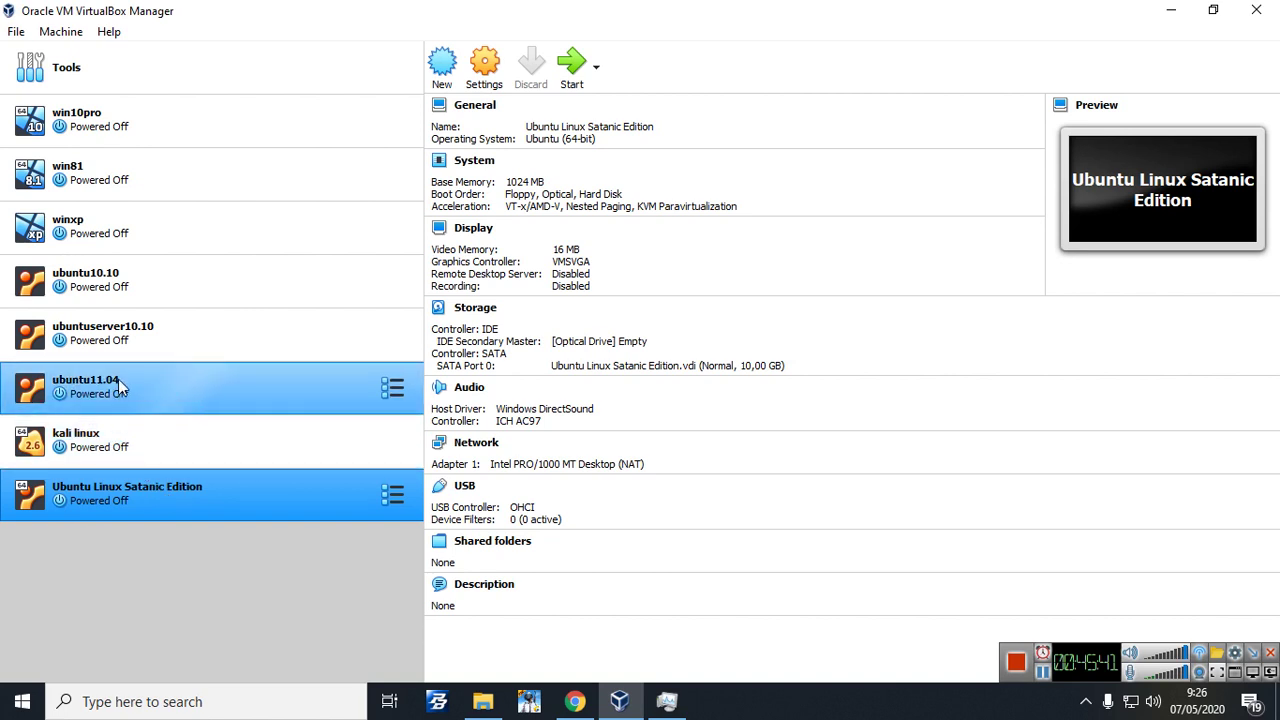
Select ubuntuserver10.10 in the VirtualBox Manager list to show its details and preview.
left_click(123, 343)
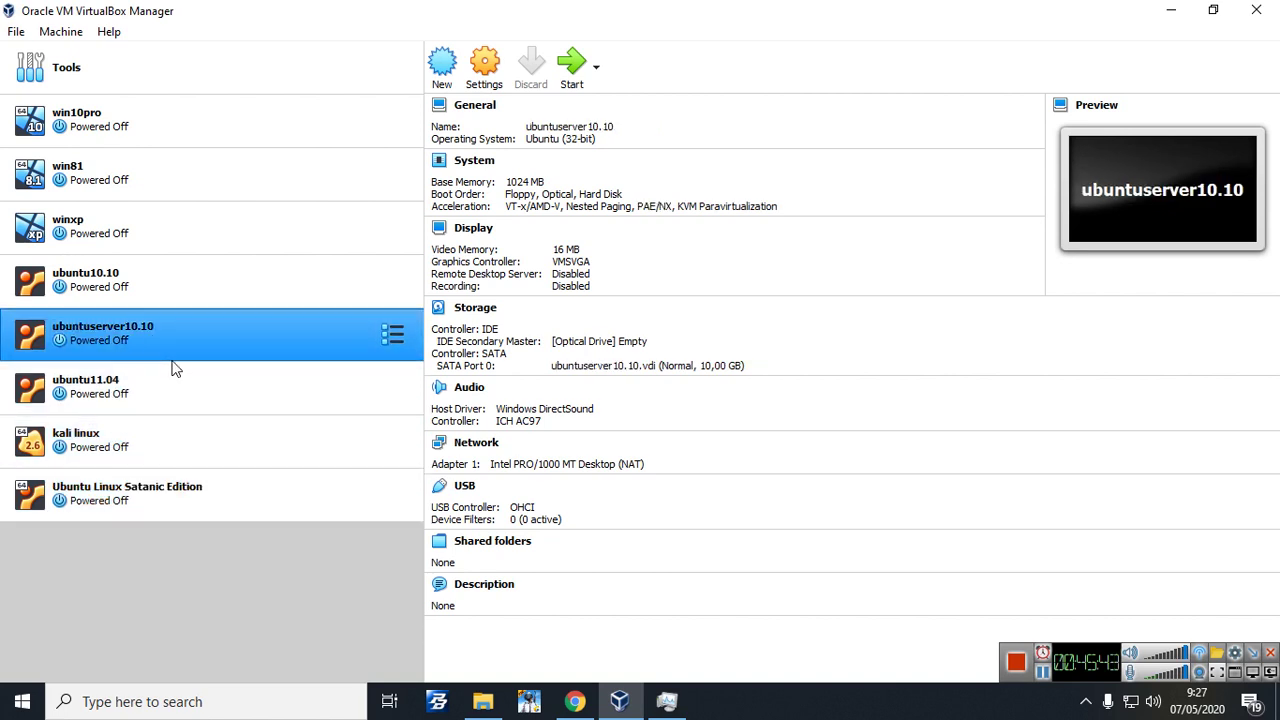